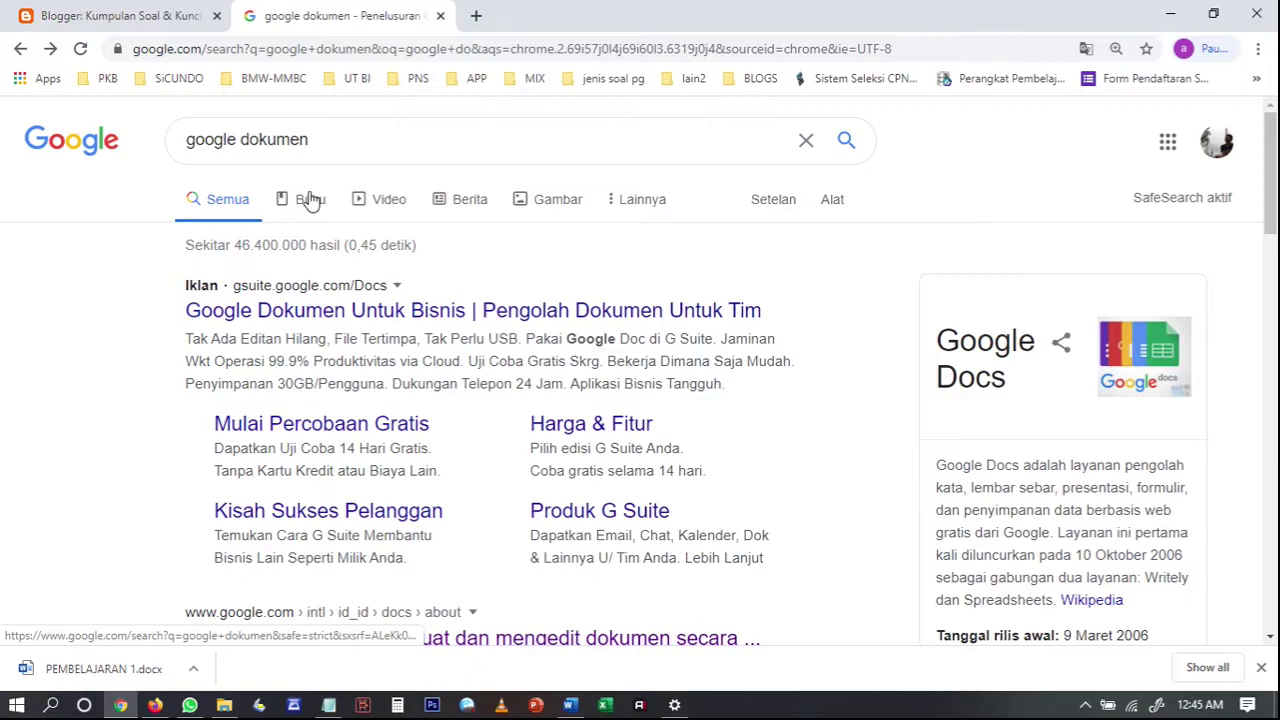
Search Google for "google dokumen" and open the official Google Dokumen page from the results
left_click(325, 139)
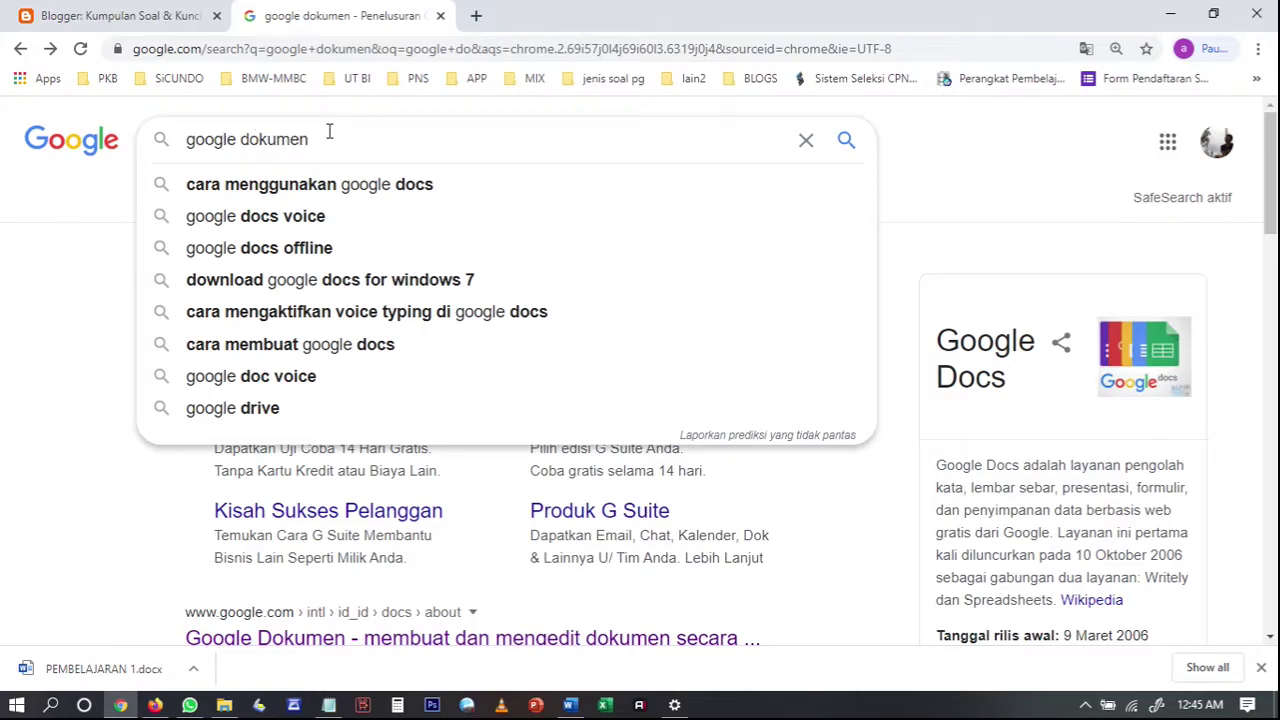
key("Return")
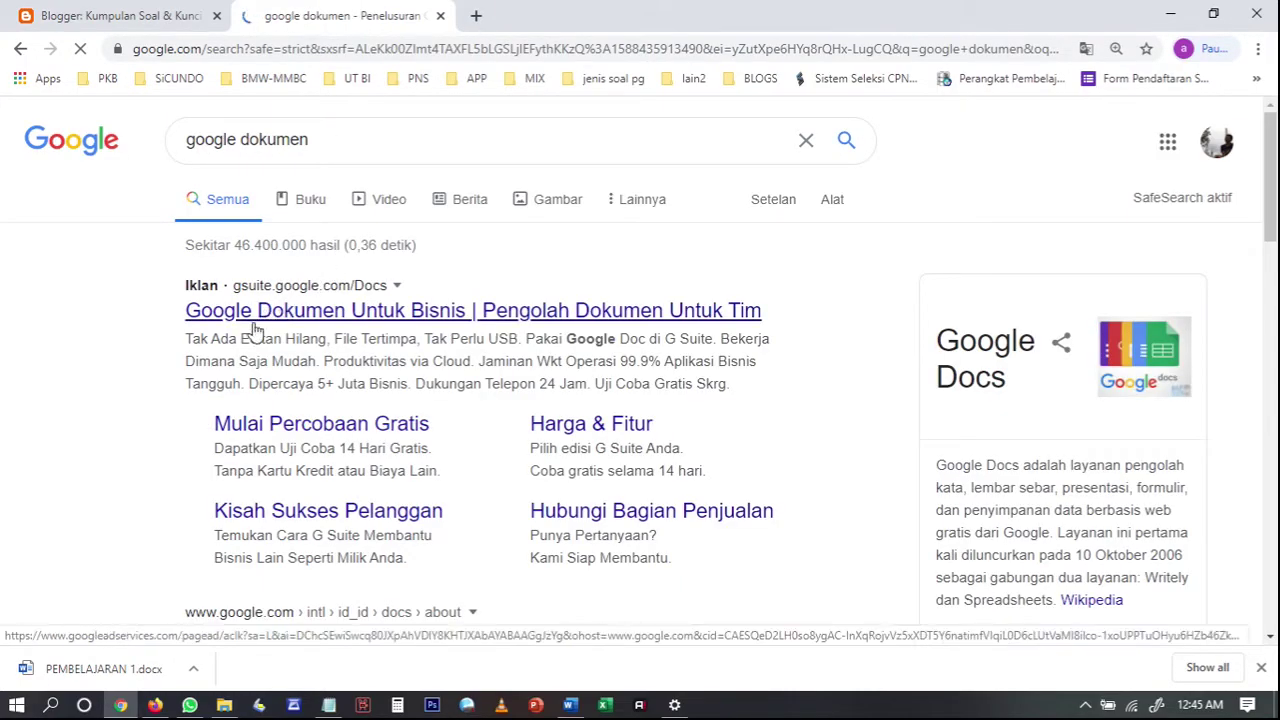
scroll(290, 378, "down", 3)
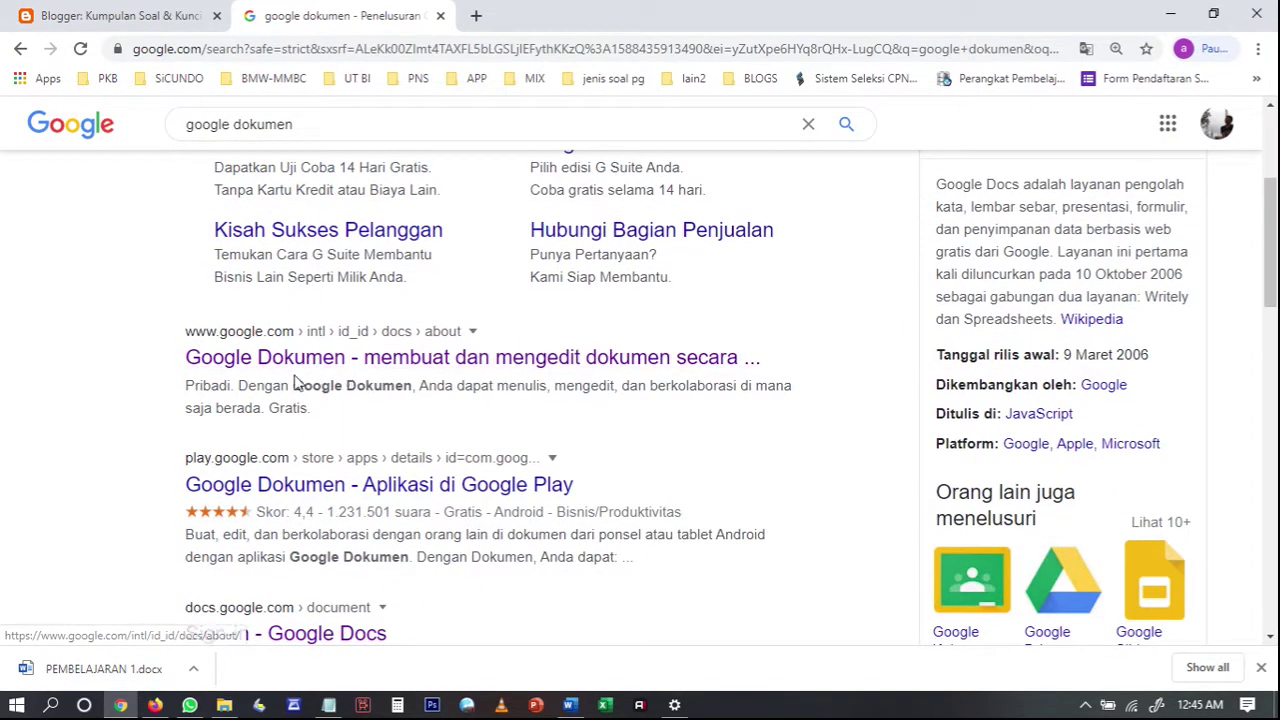
left_click(331, 367)
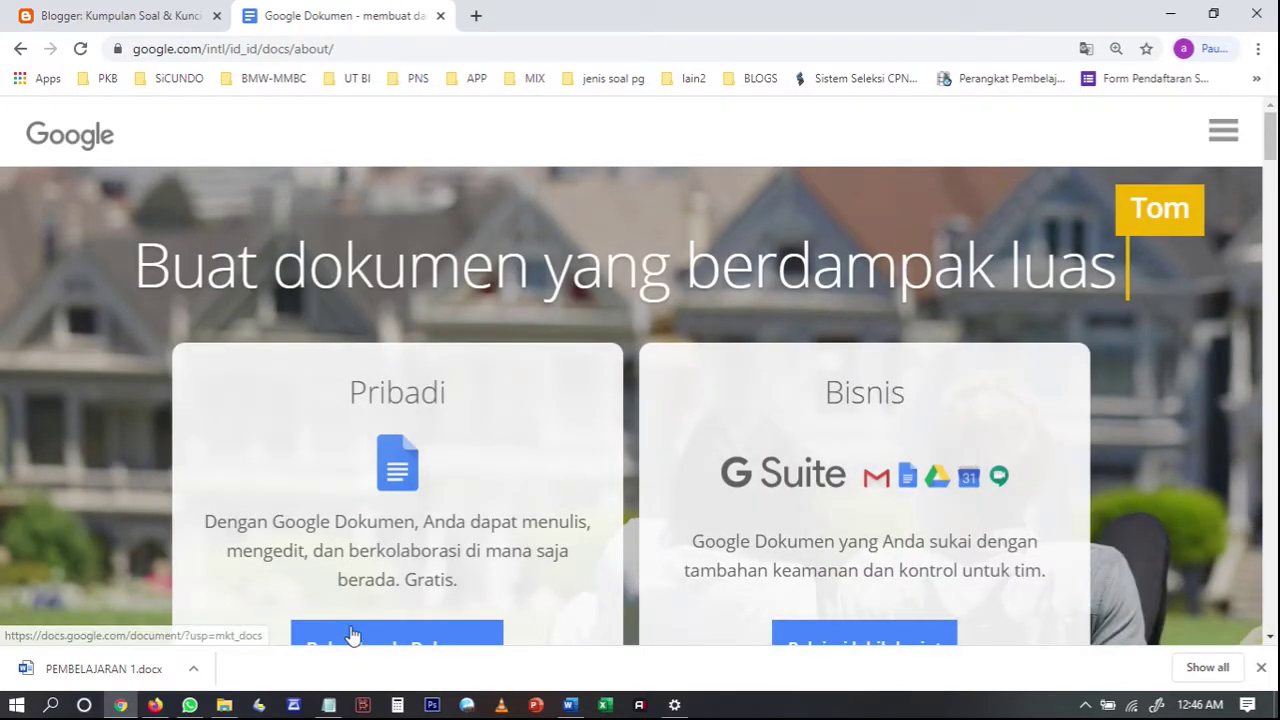
Open Google Dokumen for personal use, with the page zoom adjusted to 90%
key("ctrl+minus")
key("ctrl+minus")
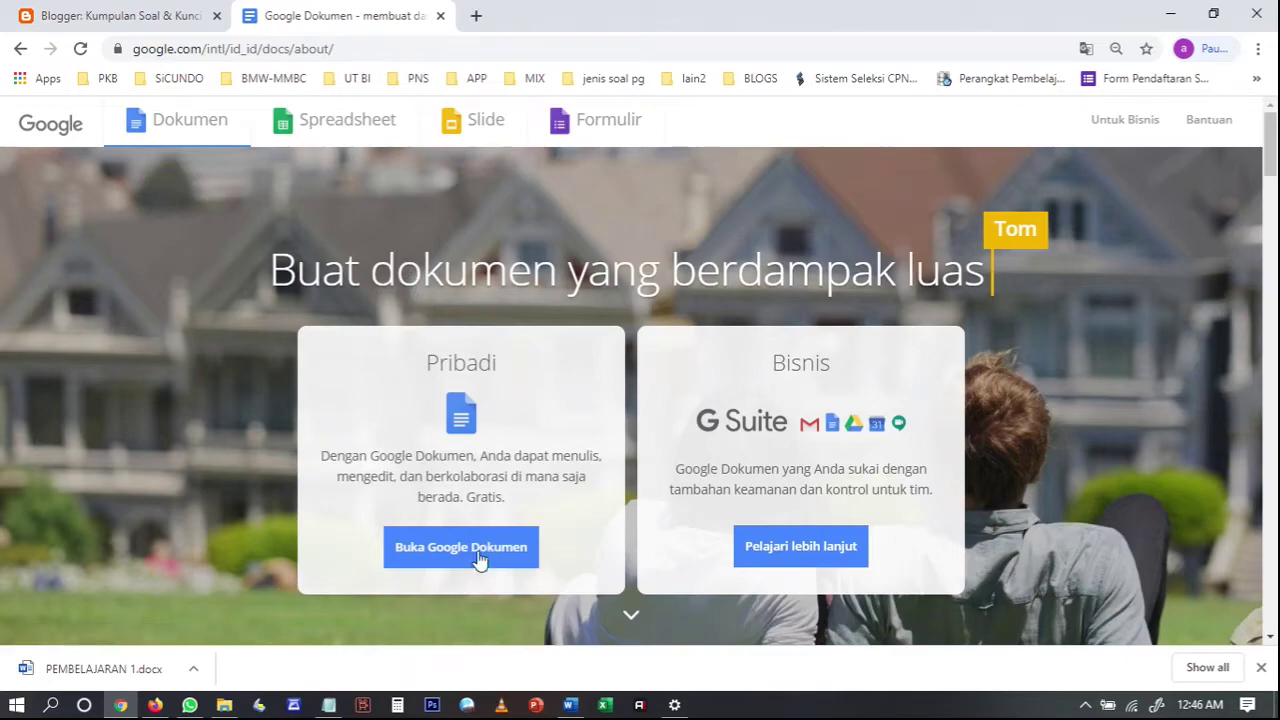
key("ctrl+plus")
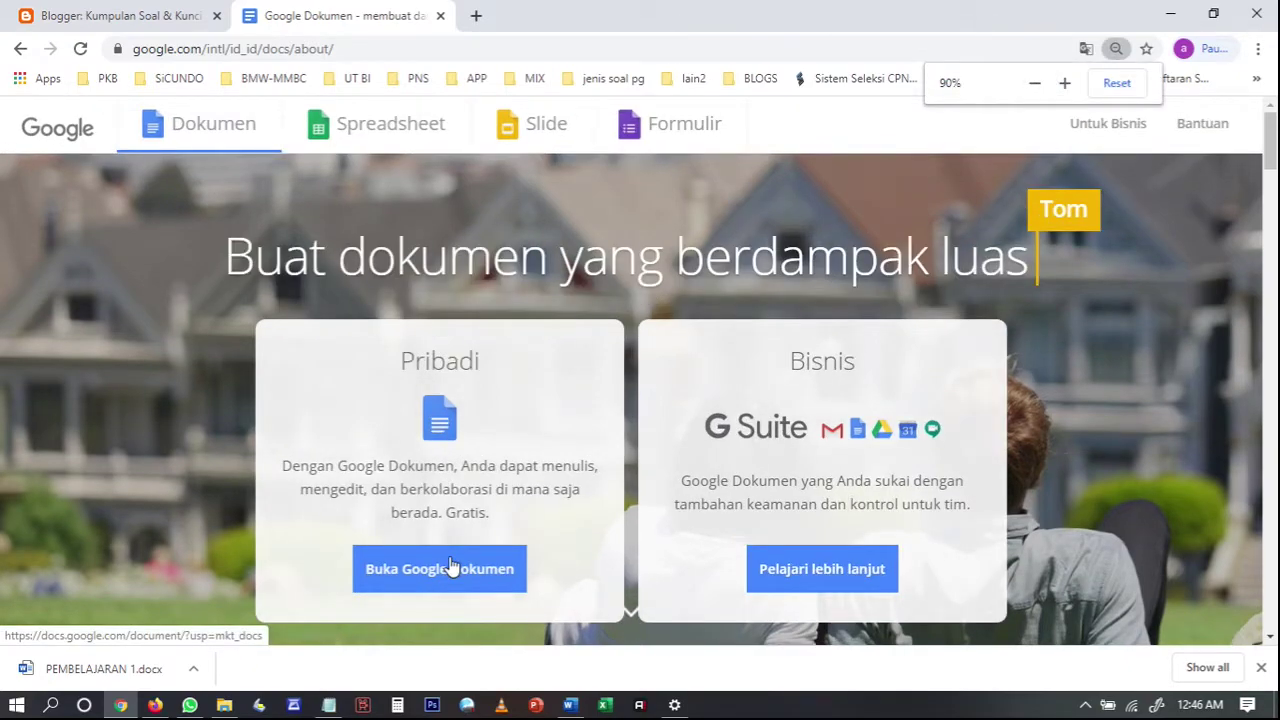
key("ctrl+plus")
key("ctrl+minus")
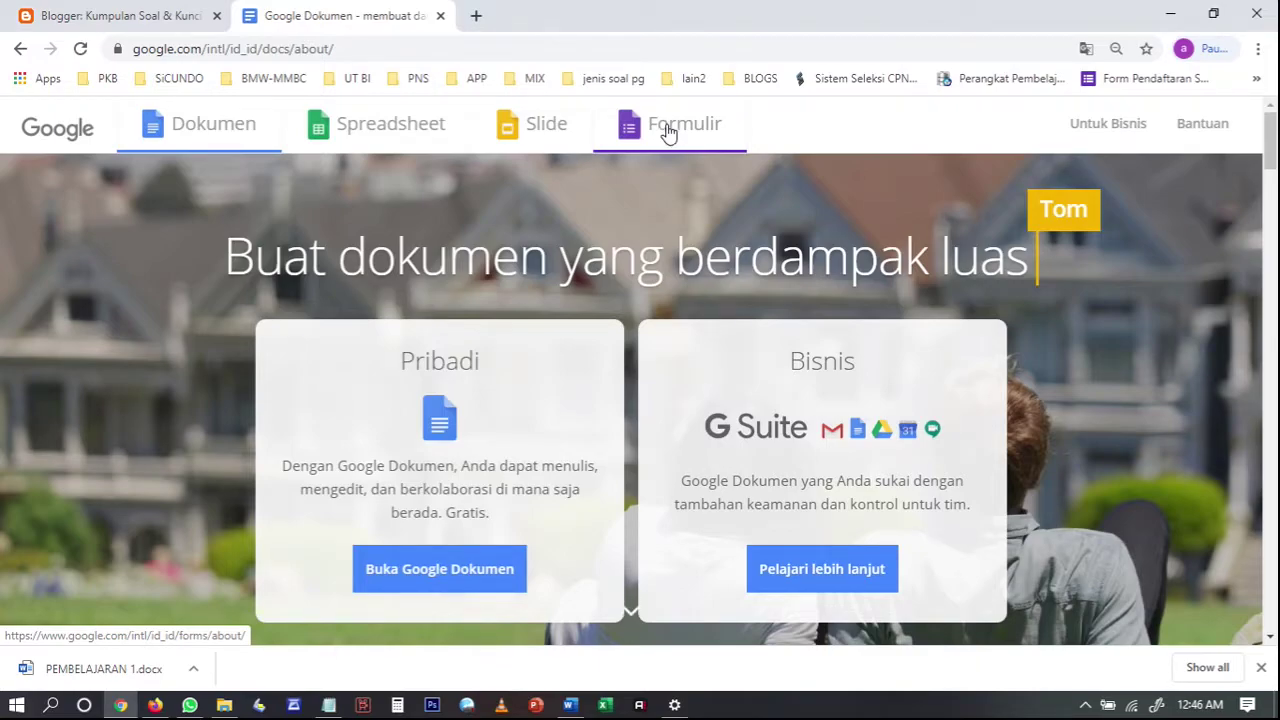
left_click(398, 572)
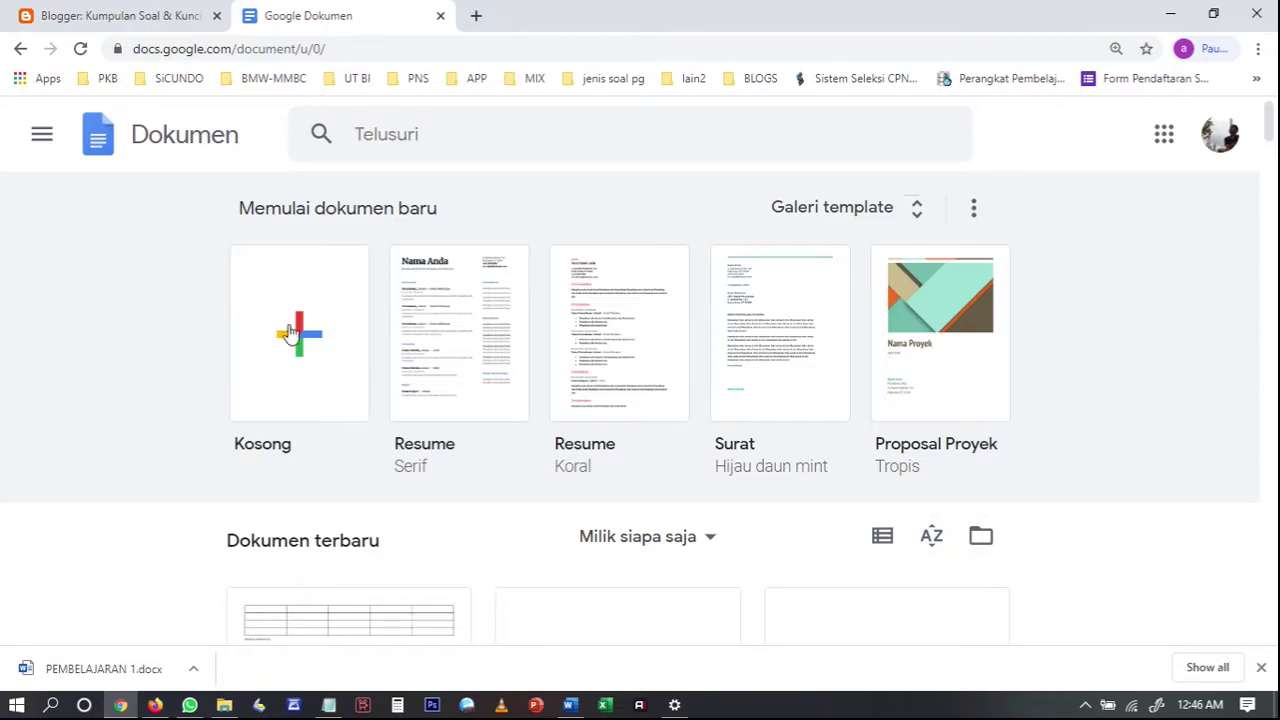
Create a document from the Resume Serif template and delete all of its placeholder content
left_click(454, 360)
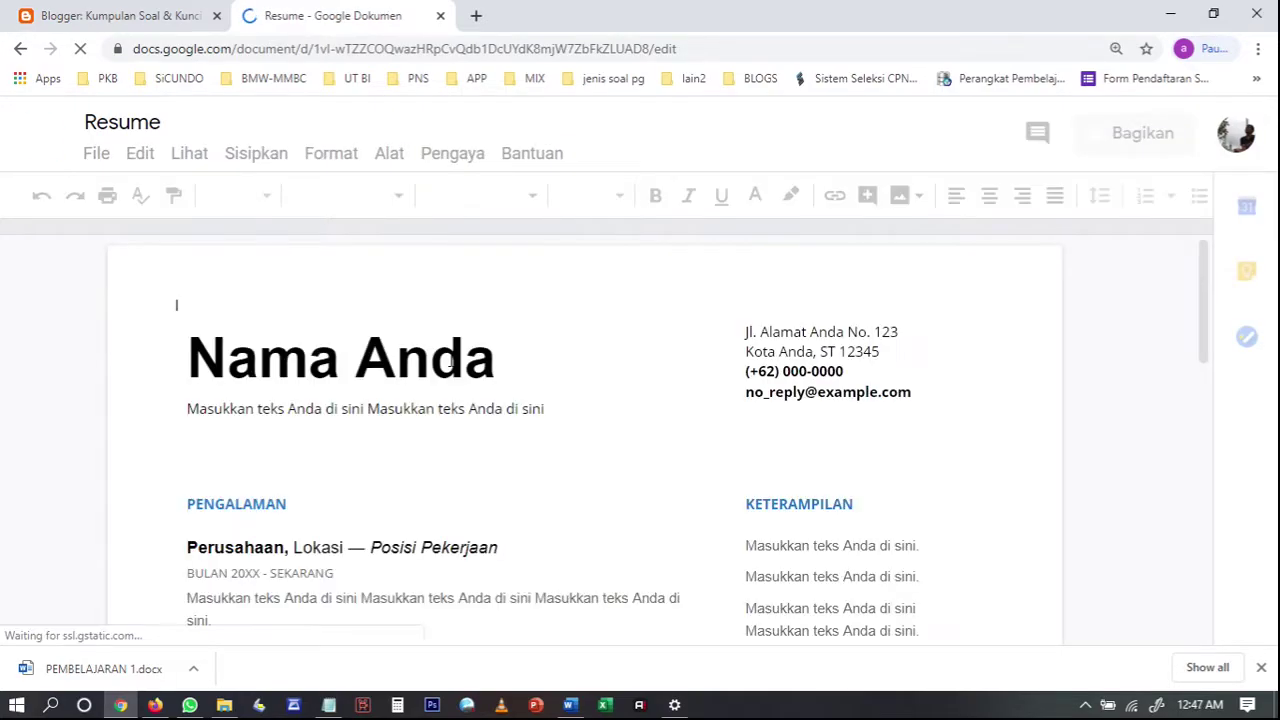
left_click(401, 380)
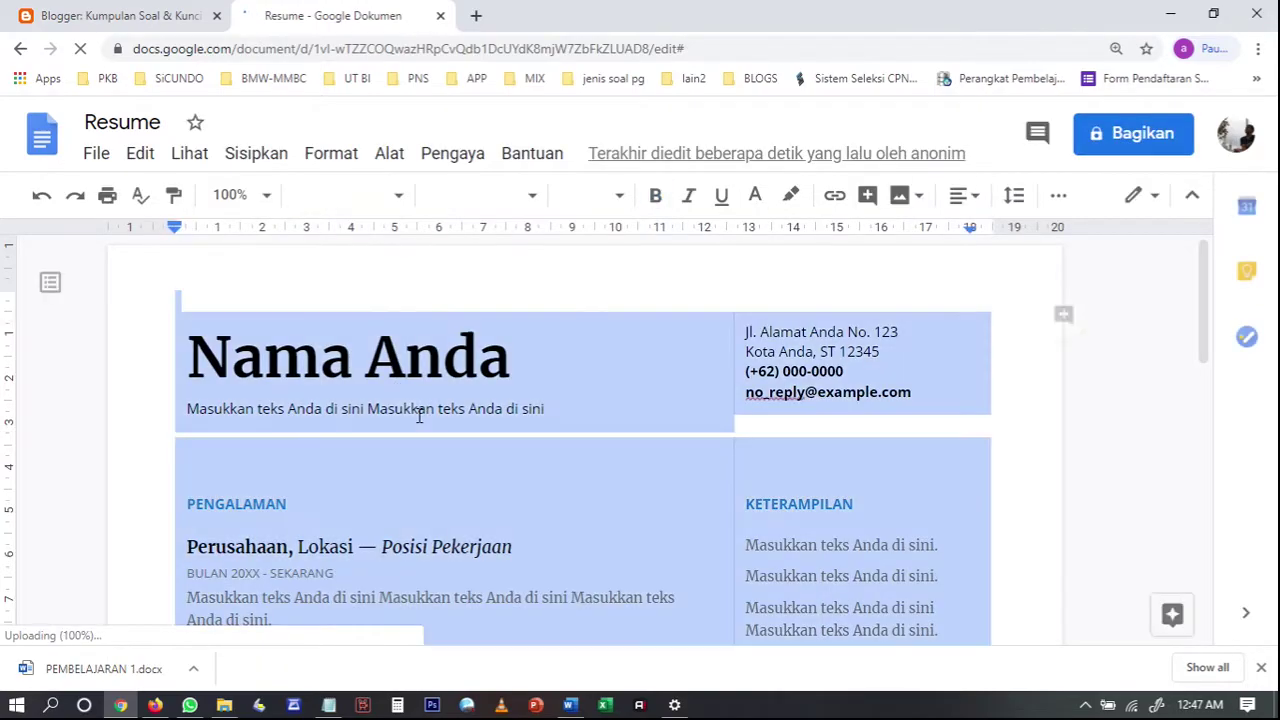
key("ctrl+a")
key("BackSpace")
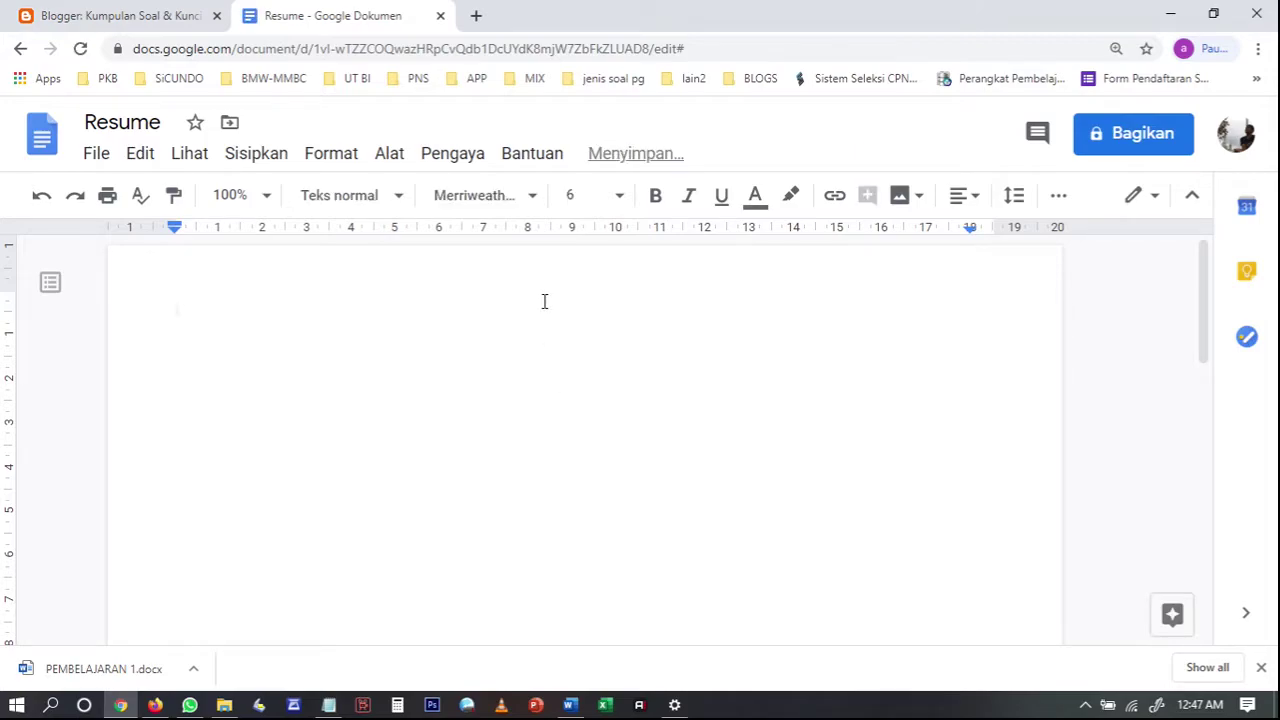
Set the font size of the emptied document to 12
left_click(619, 200)
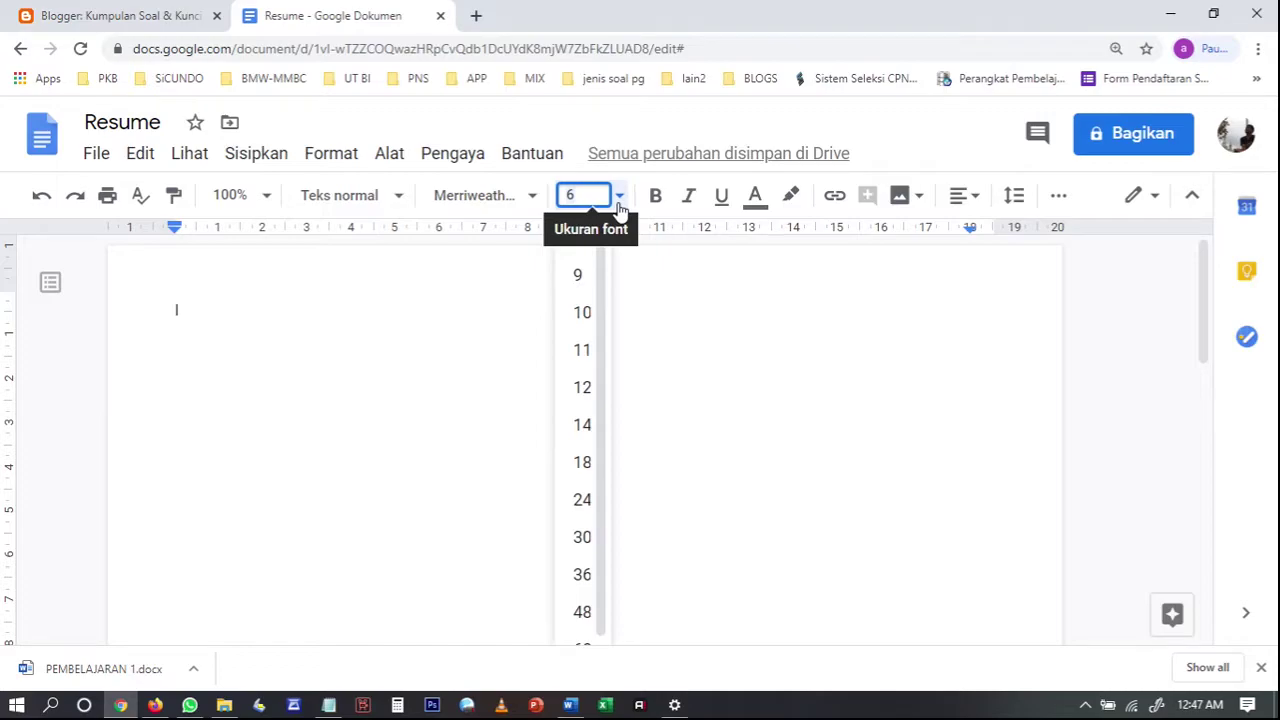
left_click(580, 385)
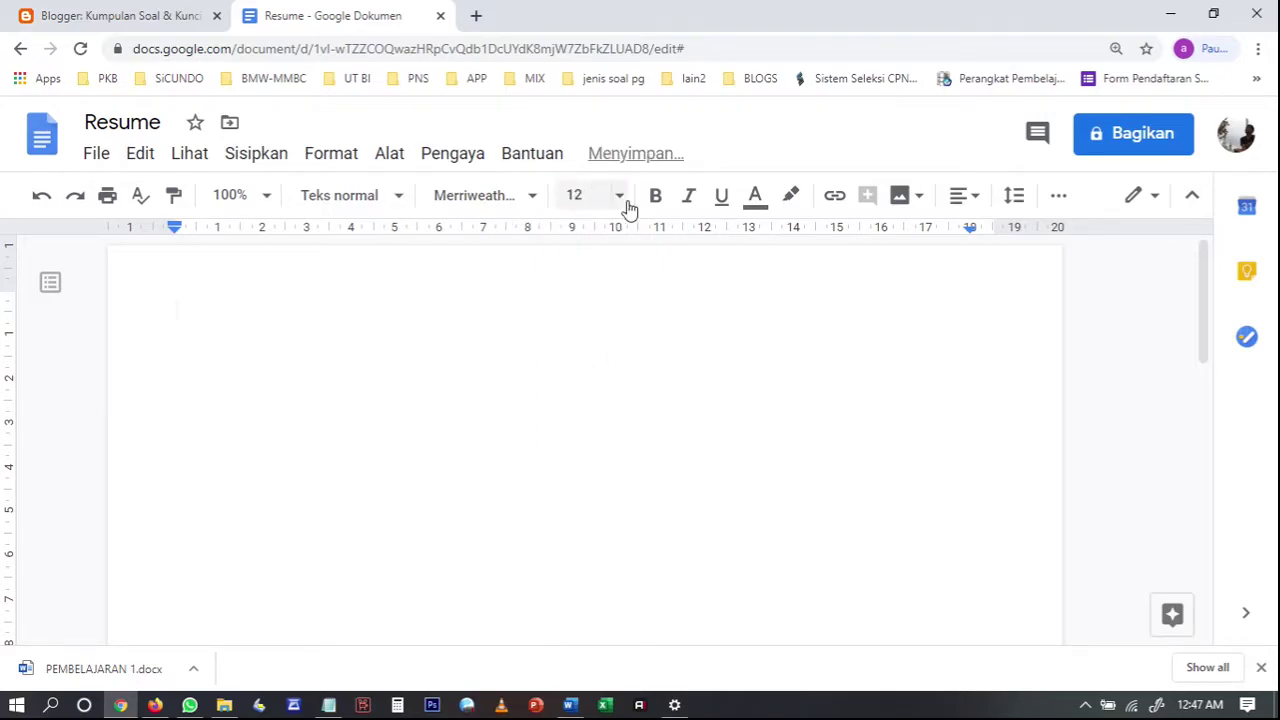
left_click(622, 198)
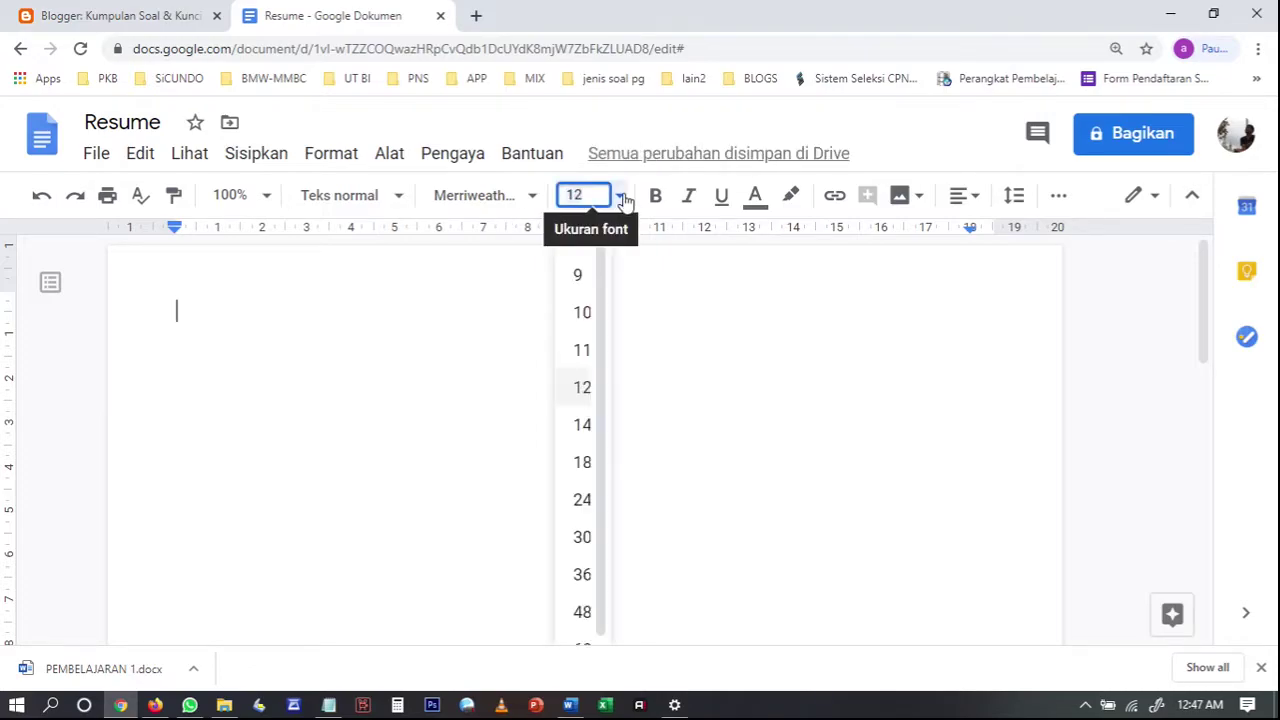
left_click(389, 357)
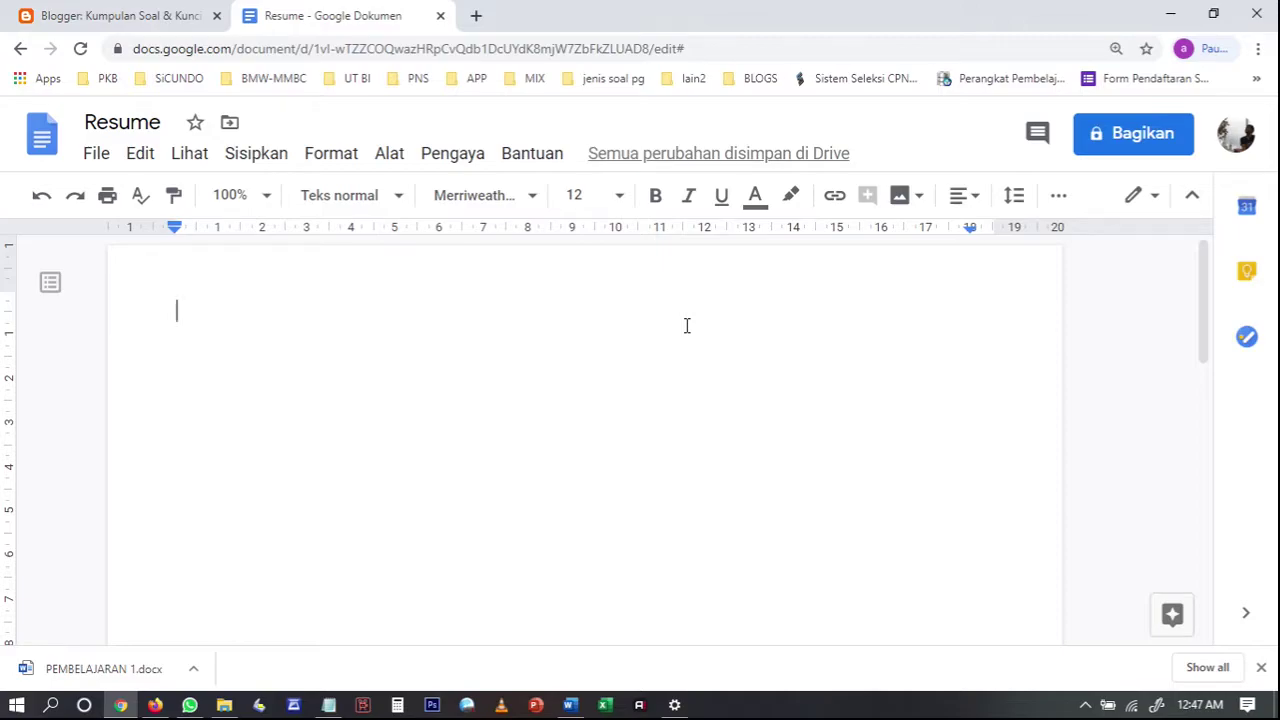
Turn on the voice typing tool (Dikte) for the document
left_click(389, 153)
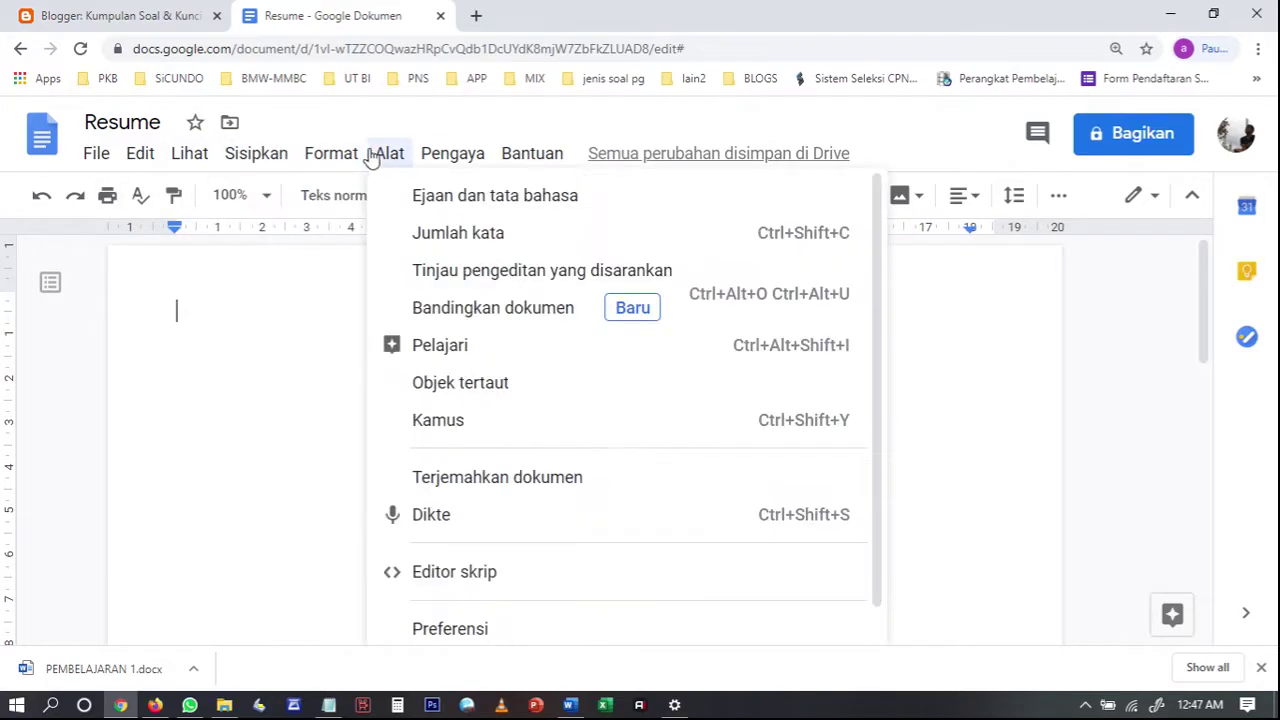
left_click(455, 516)
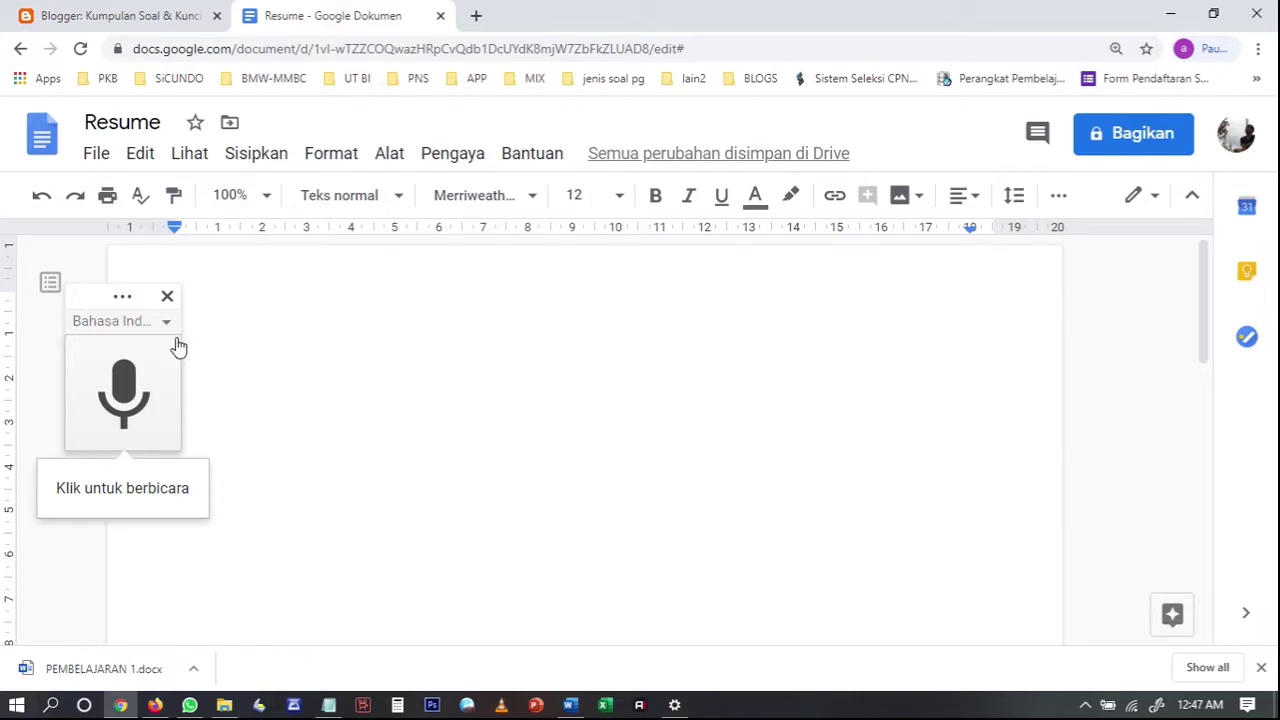
left_click(392, 157)
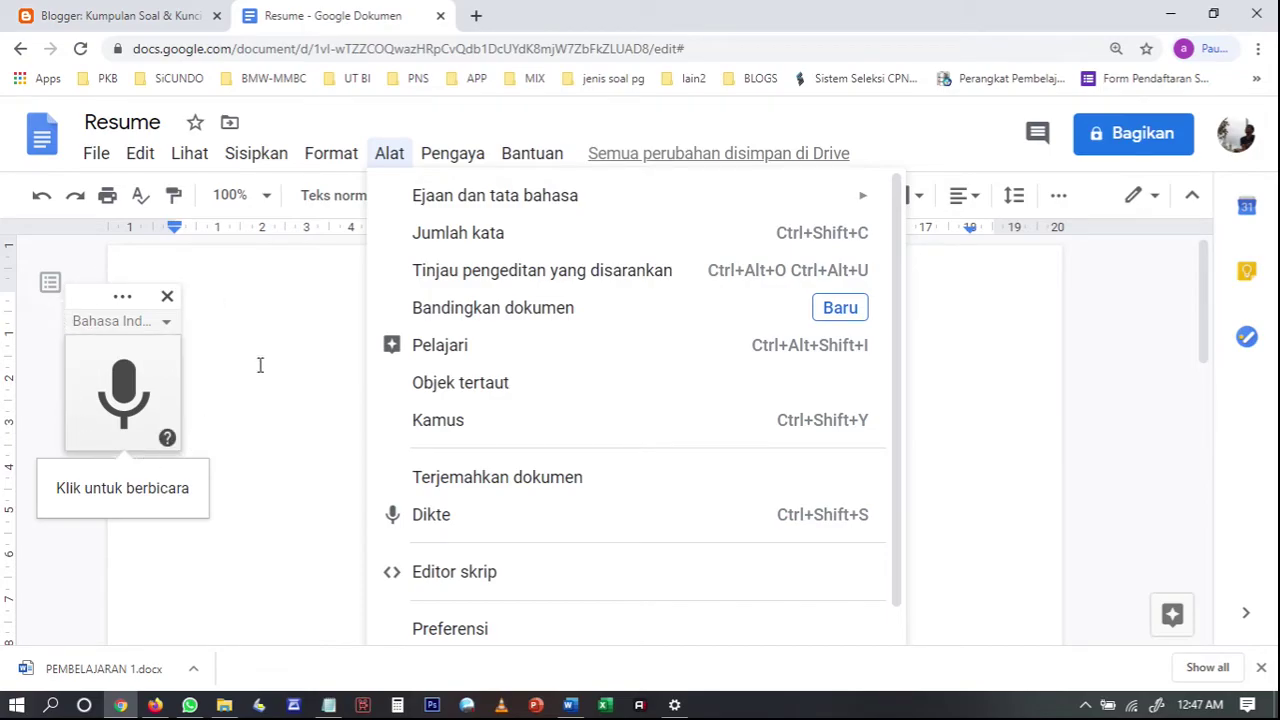
Keep Bahasa Indonesia as the dictation language and dictate a paragraph thanking viewers and asking them to like and subscribe
left_click(166, 323)
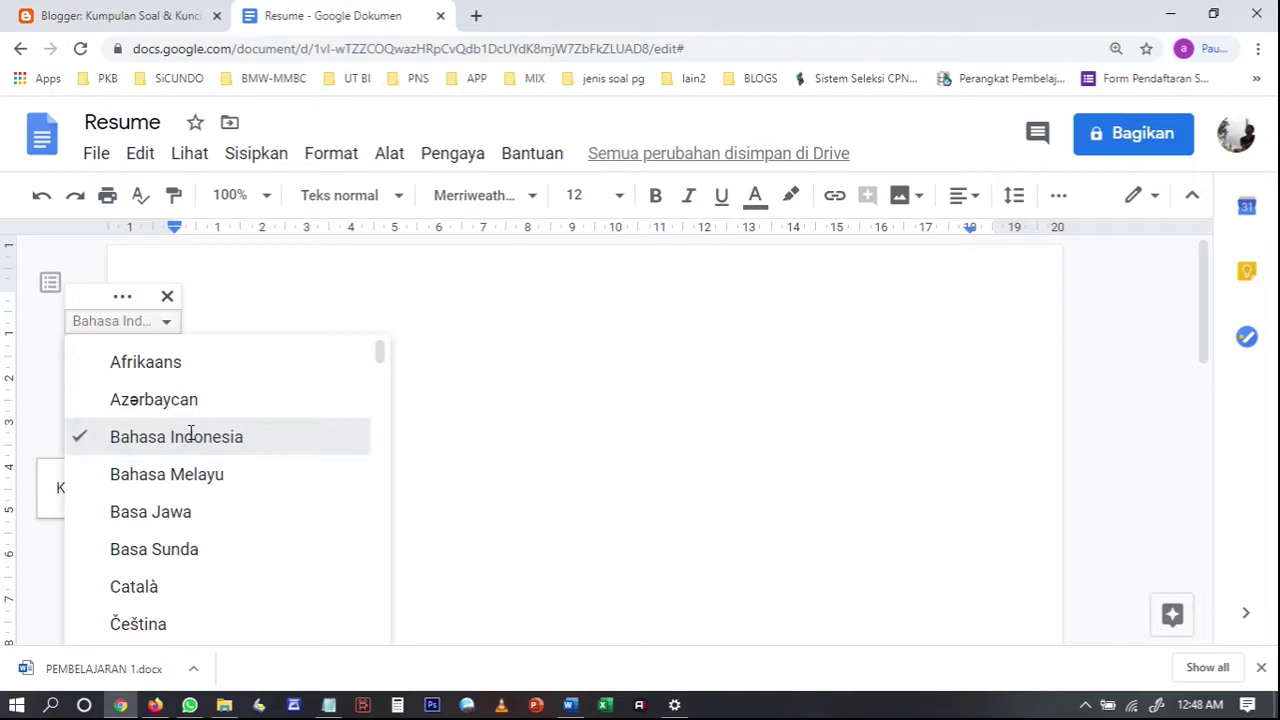
left_click(391, 361)
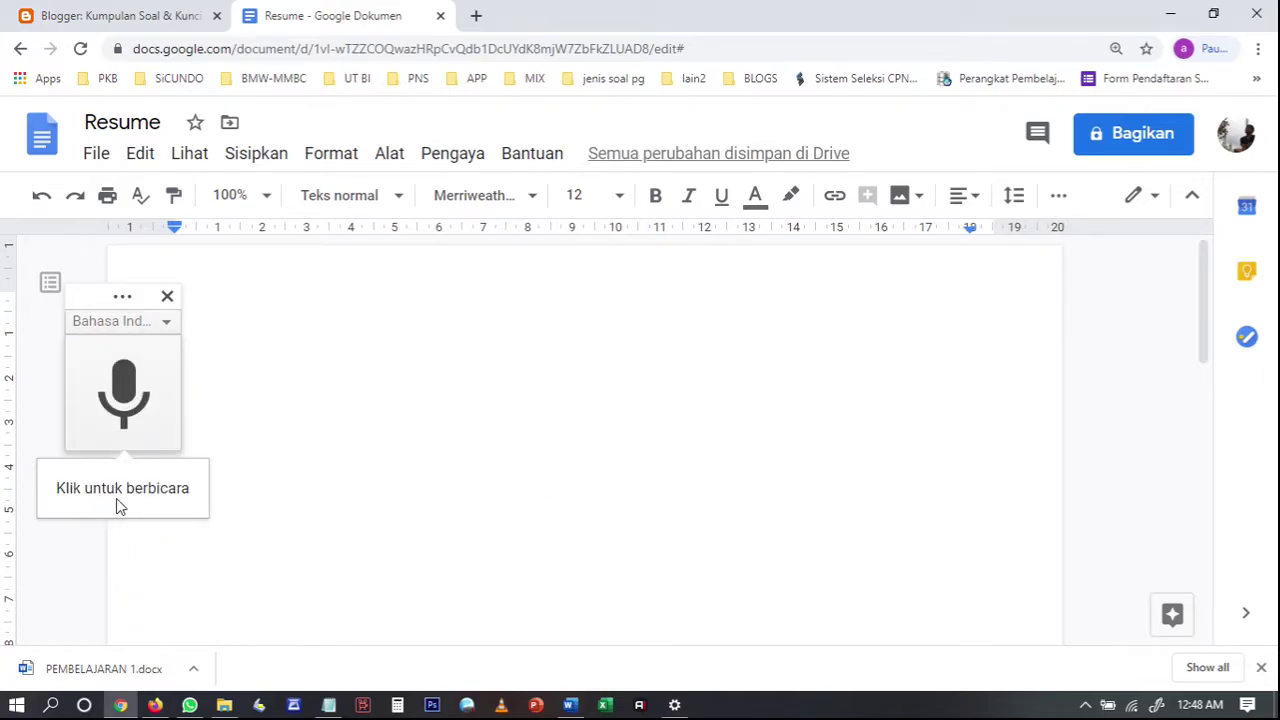
left_click(124, 397)
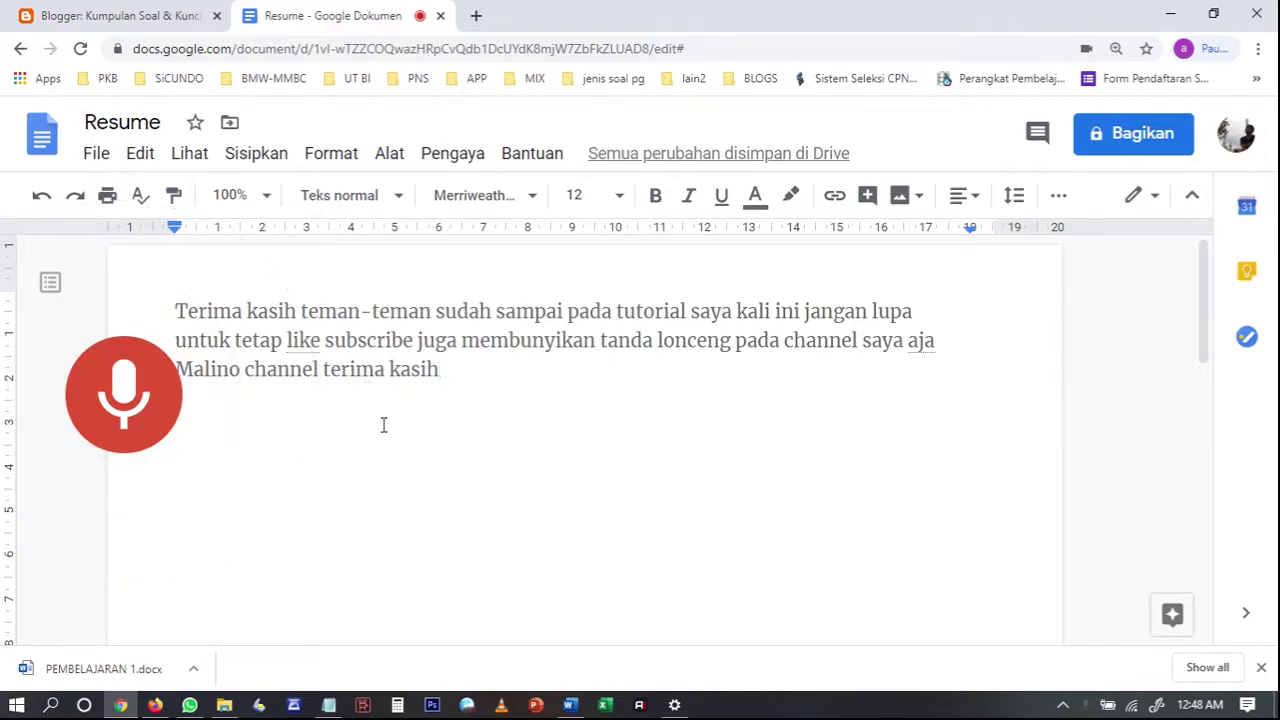
left_click(124, 395)
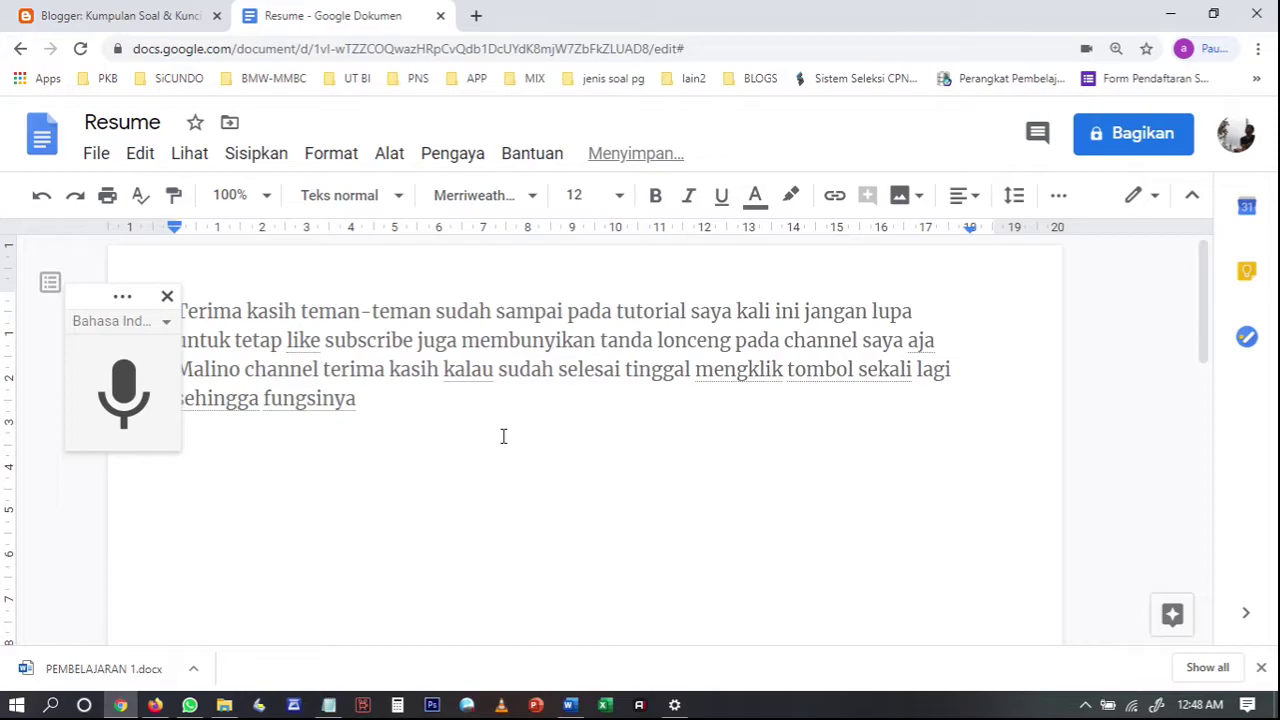
Change the dictation language to English (United States), with the cursor on a new line below the Indonesian paragraph
left_click(158, 322)
scroll(182, 470, "down", 5)
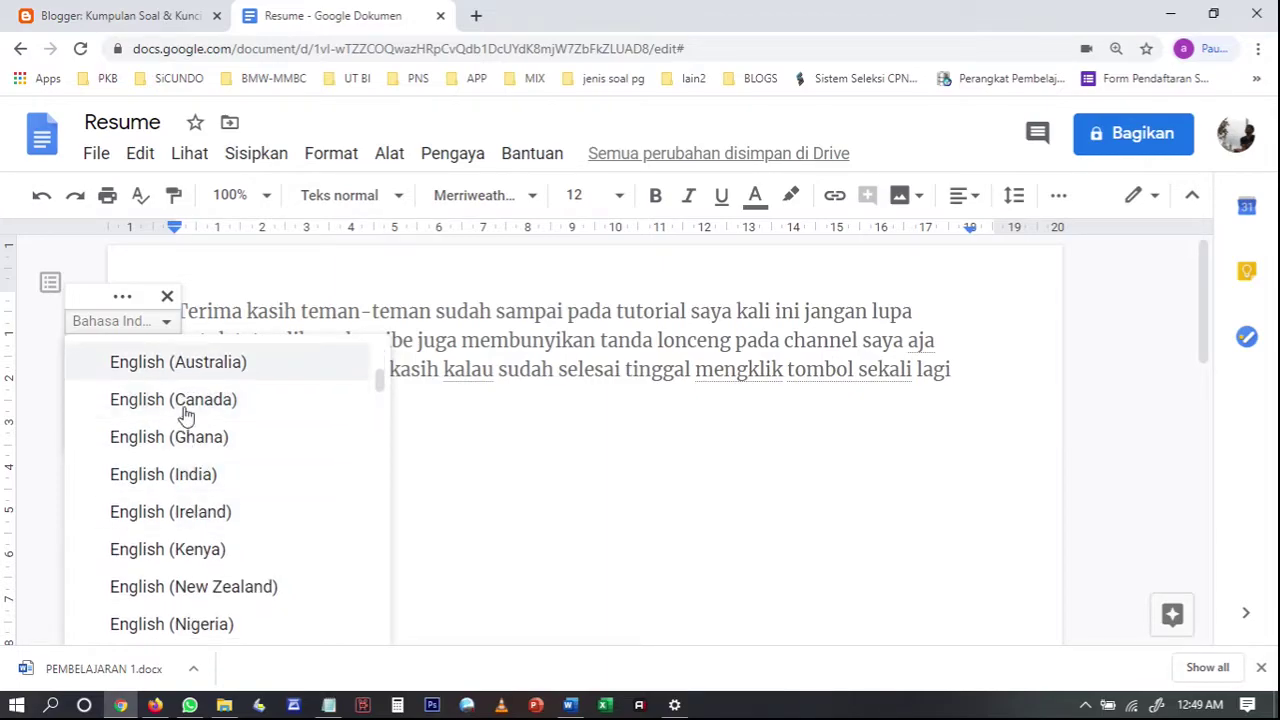
scroll(205, 490, "down", 1)
scroll(215, 505, "down", 3)
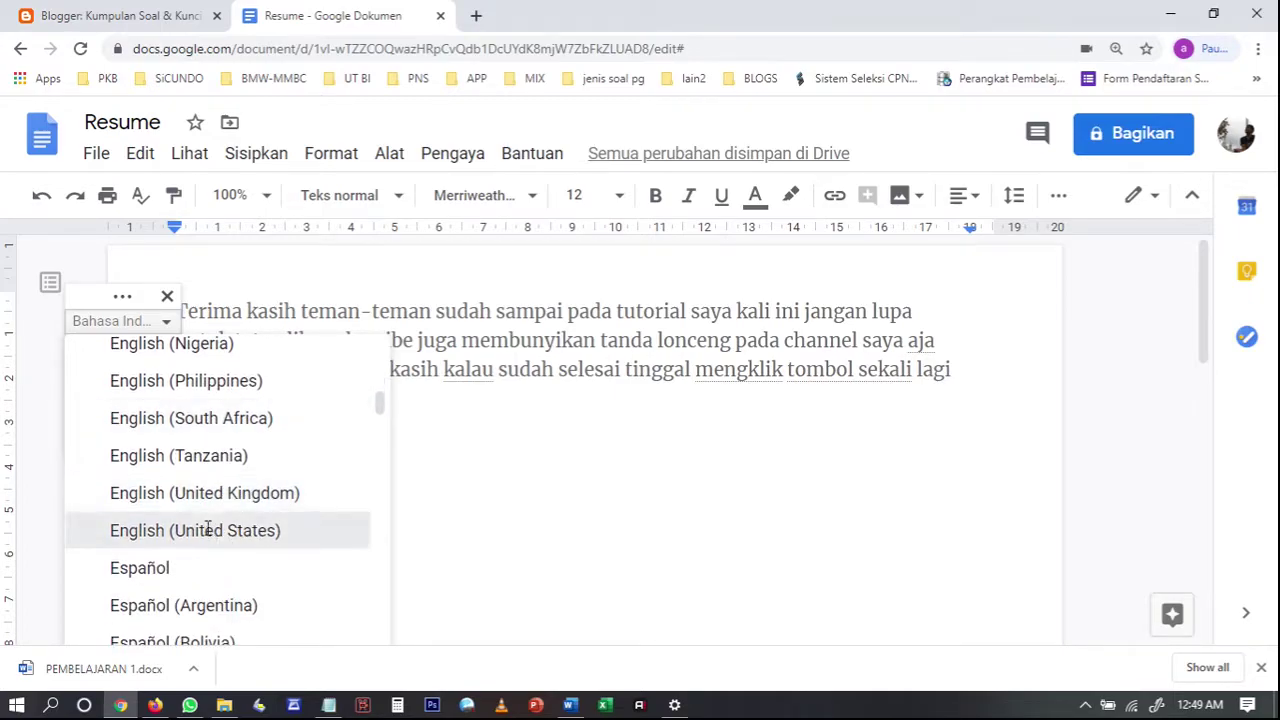
left_click(309, 513)
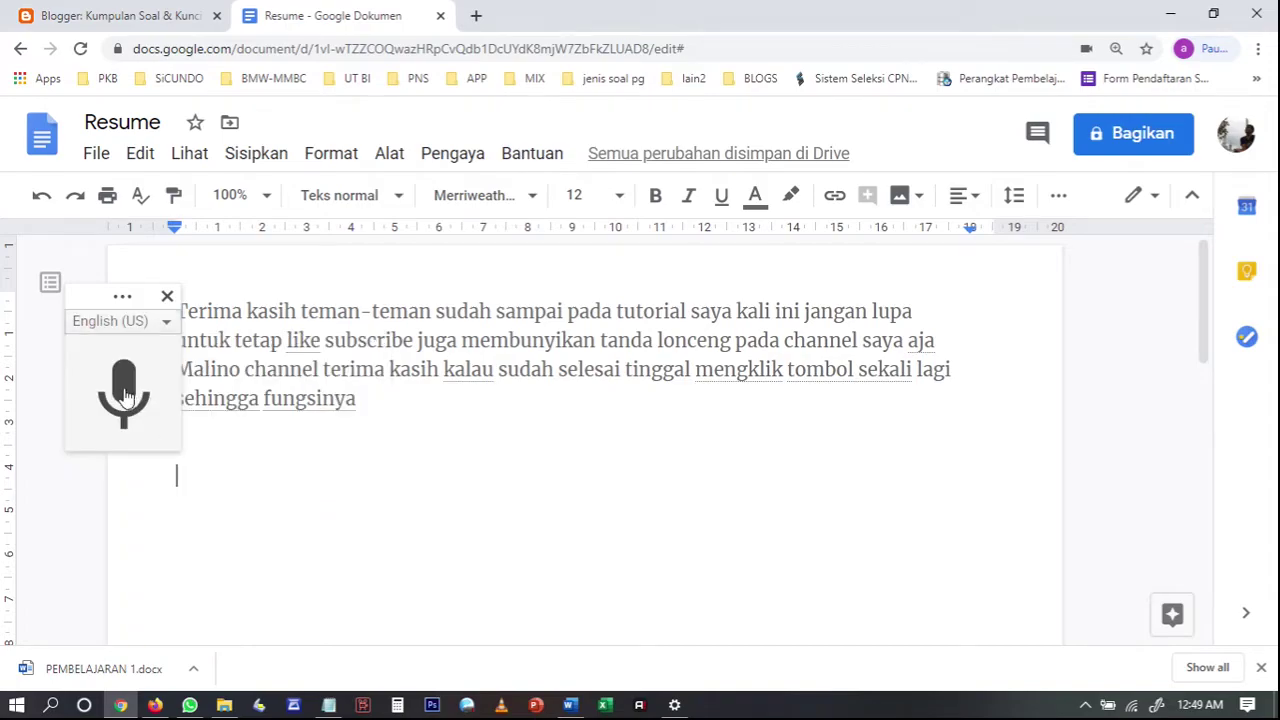
Dictate an English paragraph welcoming viewers and asking them to subscribe, and add a new line below it
left_click(124, 390)
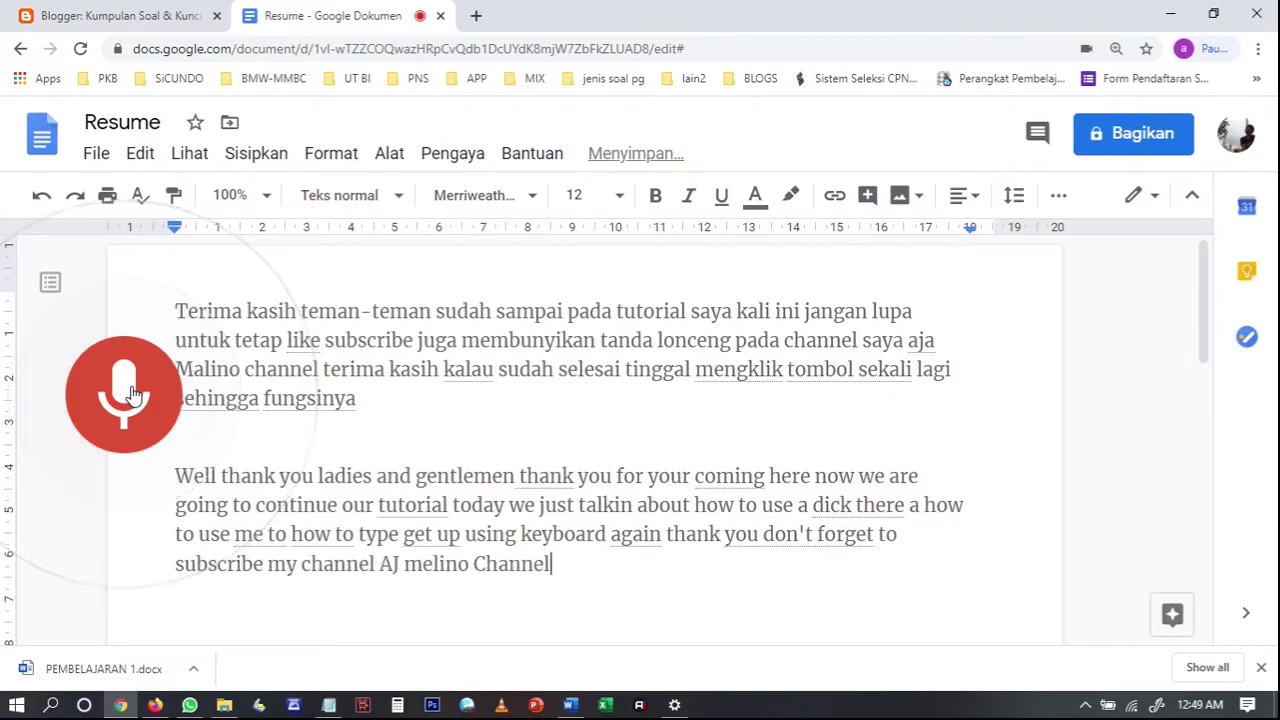
left_click(133, 393)
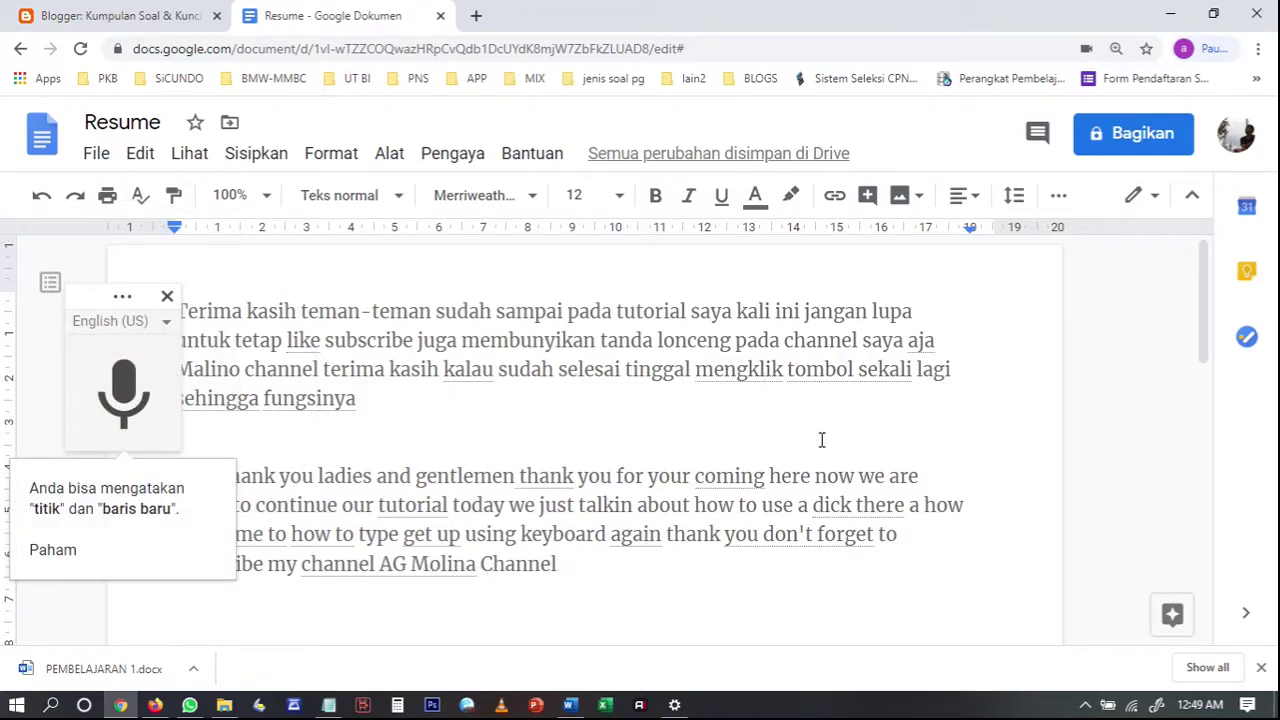
left_click(757, 505)
key("Return")
scroll(652, 603, "down", 1)
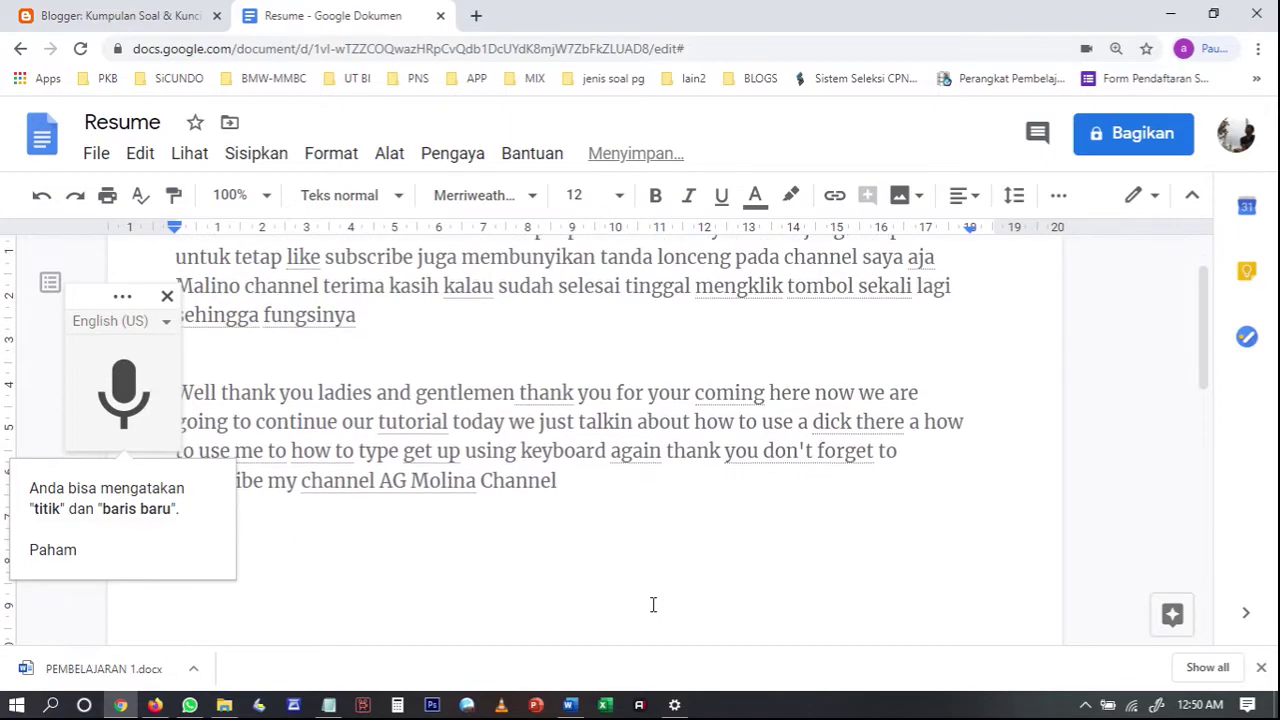
Look through the full list of supported dictation languages, from the English and Spanish variants to the Arabic and Chinese ones
left_click(165, 321)
scroll(196, 557, "down", 3)
scroll(196, 557, "down", 12)
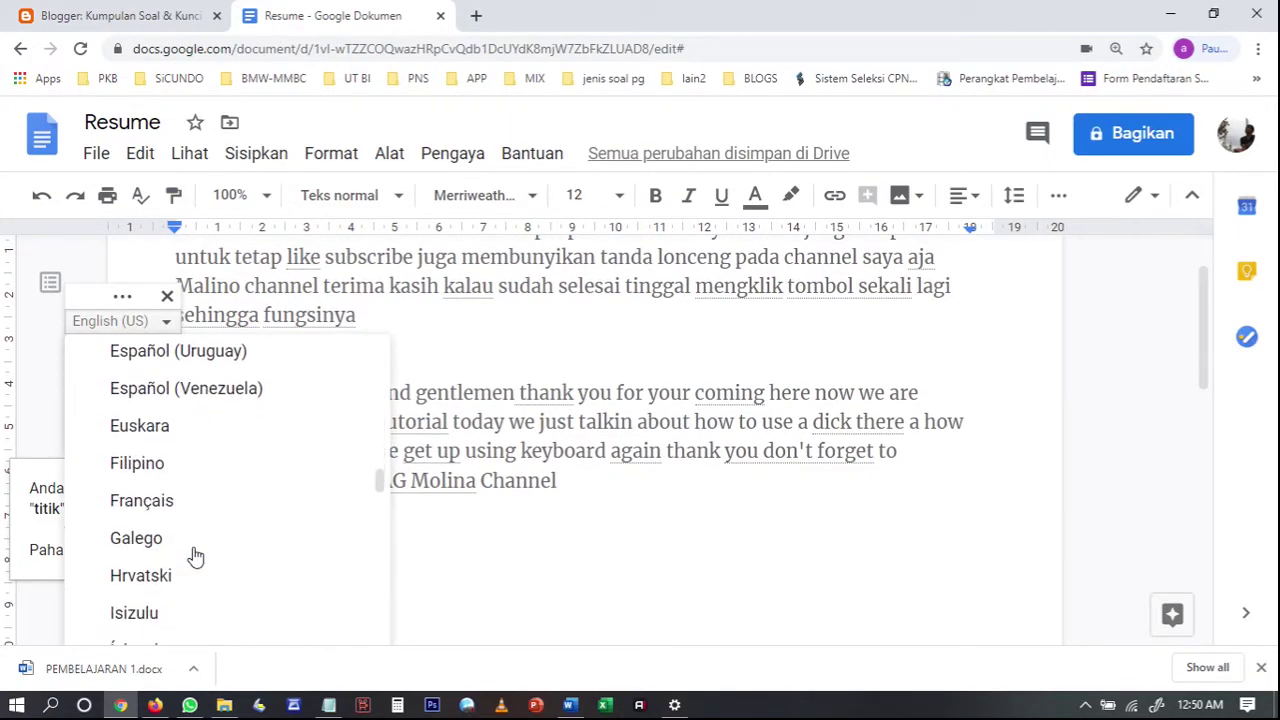
scroll(196, 557, "down", 2)
scroll(196, 557, "up", 10)
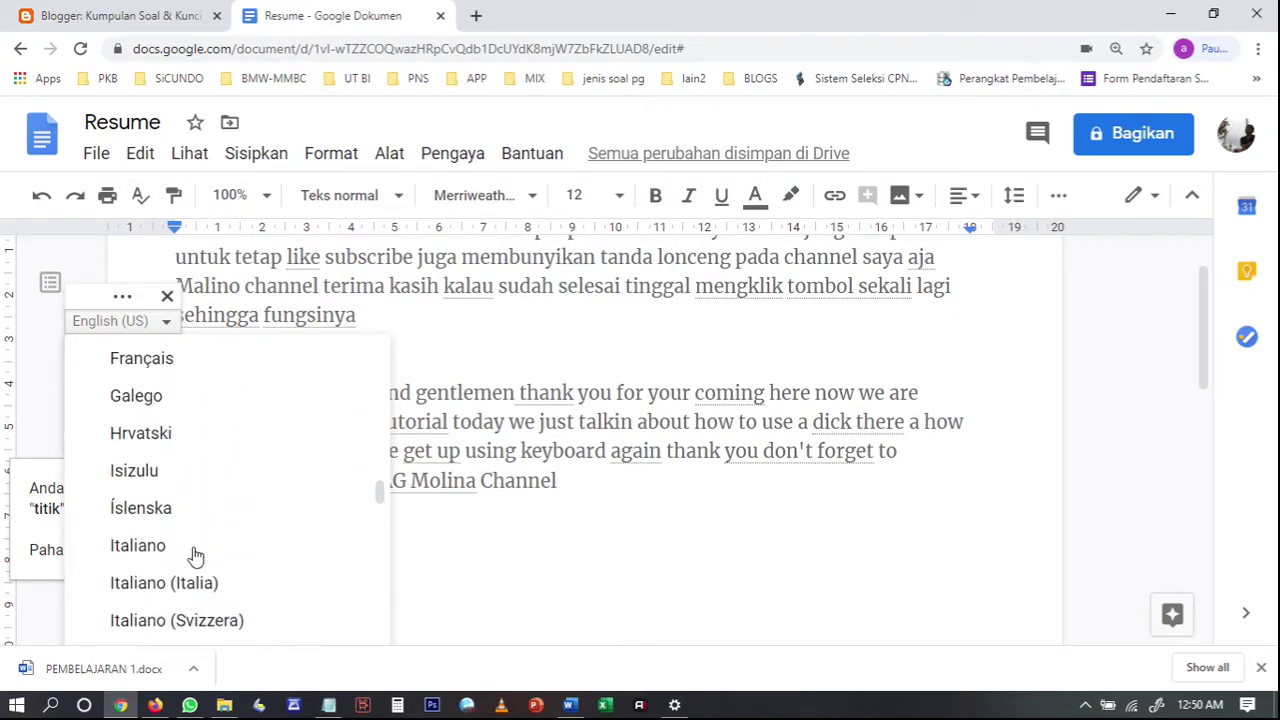
scroll(196, 557, "down", 15)
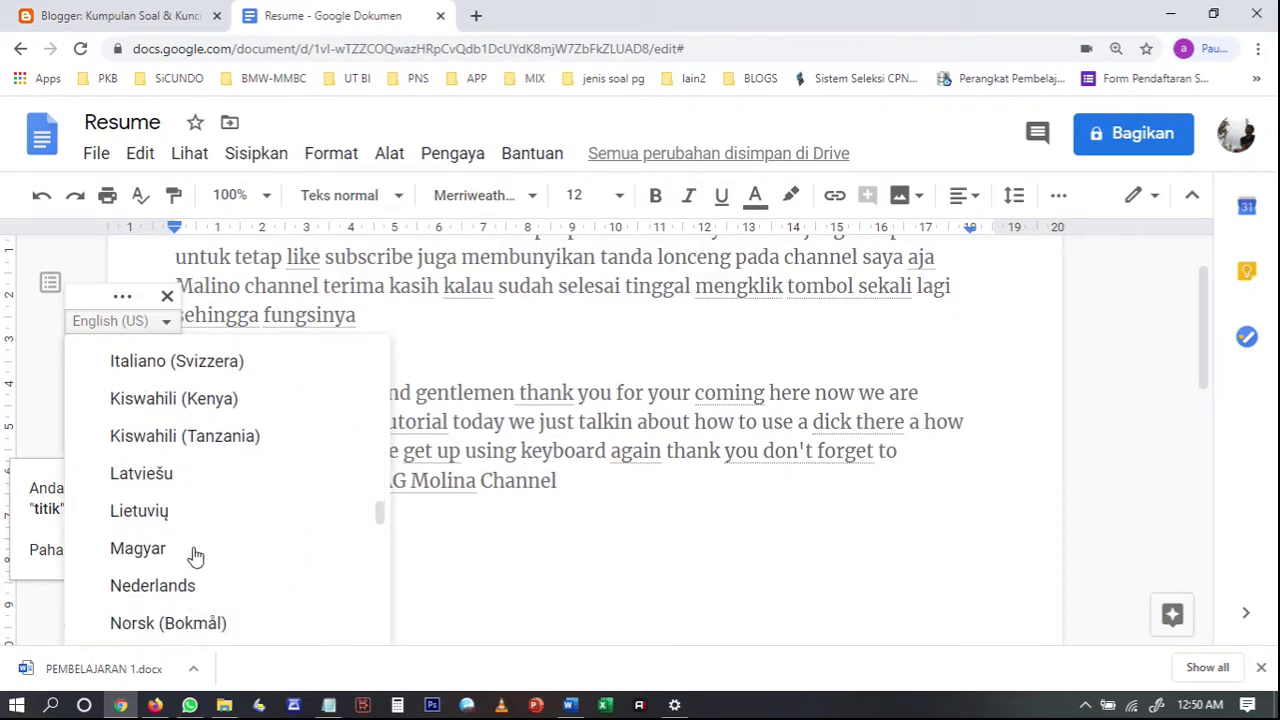
scroll(194, 554, "down", 6)
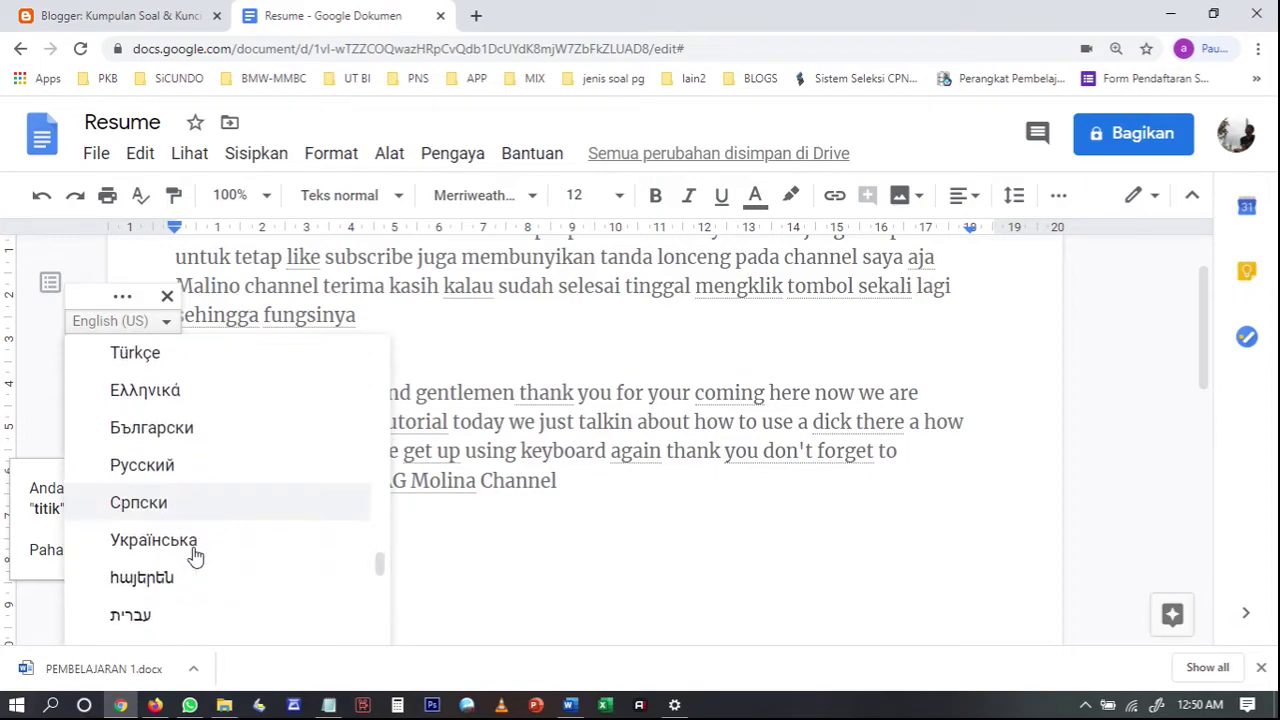
scroll(270, 565, "up", 5)
scroll(272, 562, "up", 12)
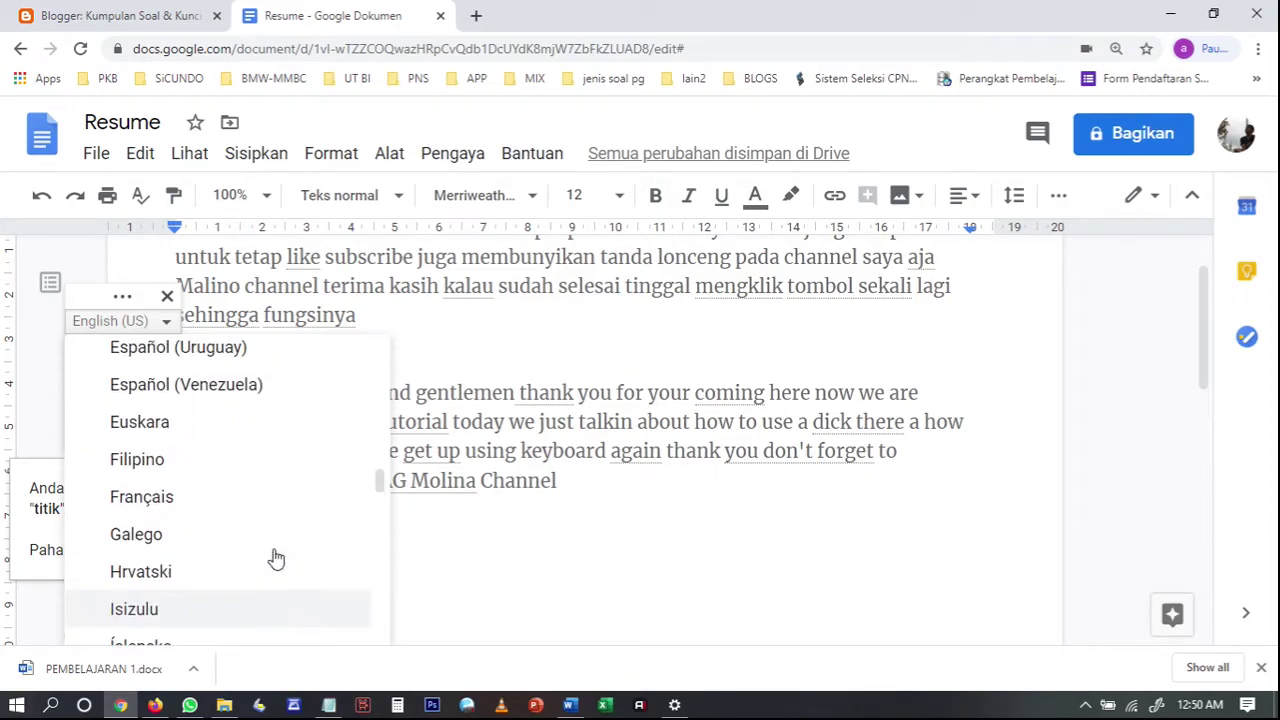
scroll(275, 560, "down", 3)
scroll(276, 558, "down", 3)
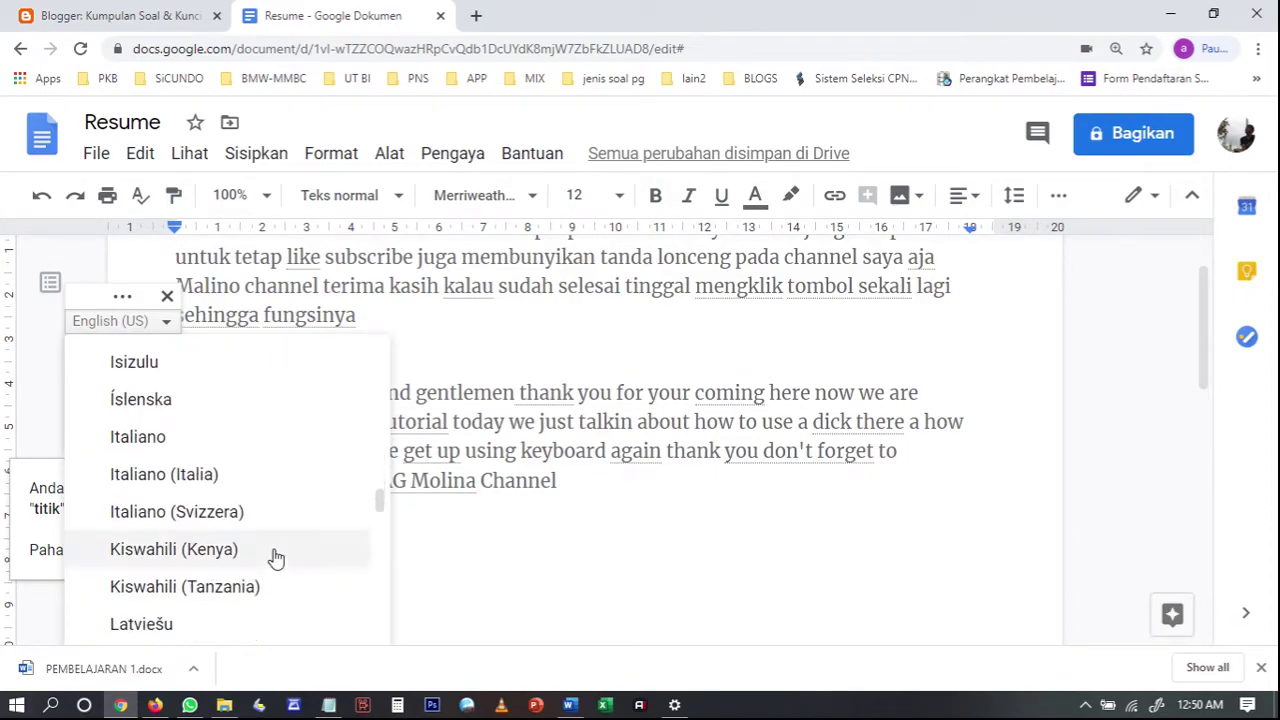
scroll(276, 558, "up", 2)
scroll(276, 558, "up", 7)
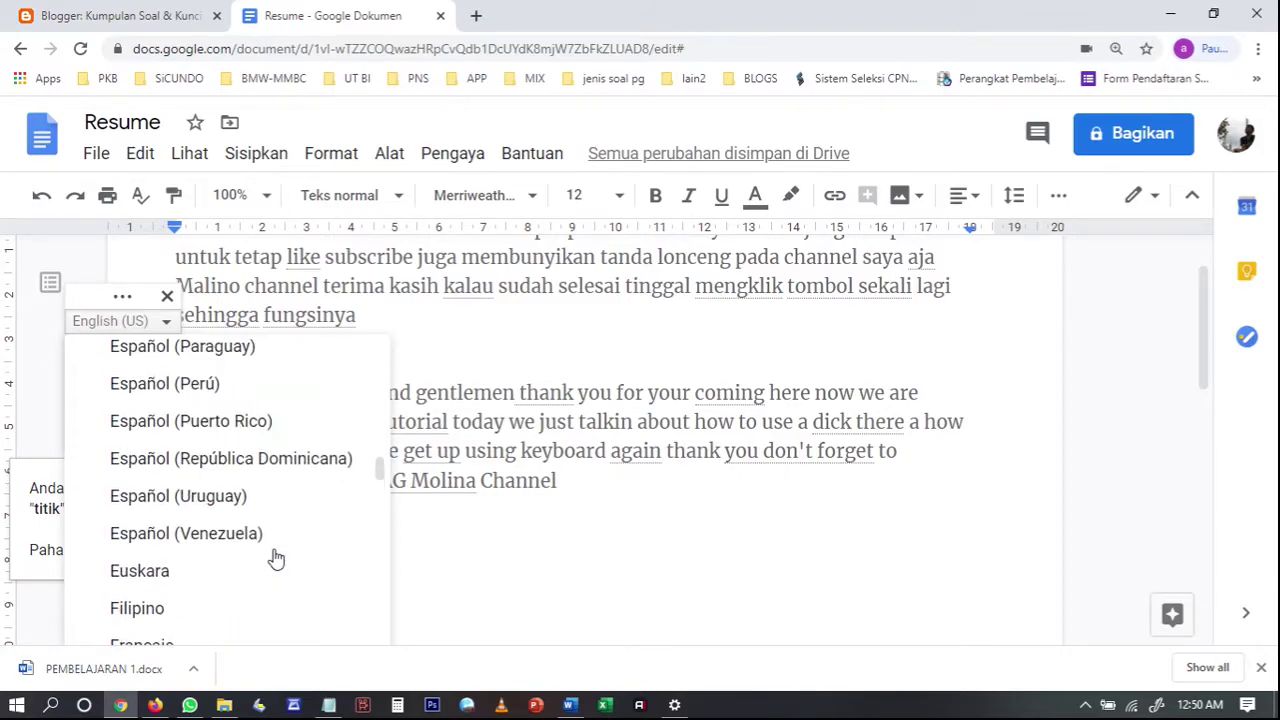
scroll(276, 558, "up", 9)
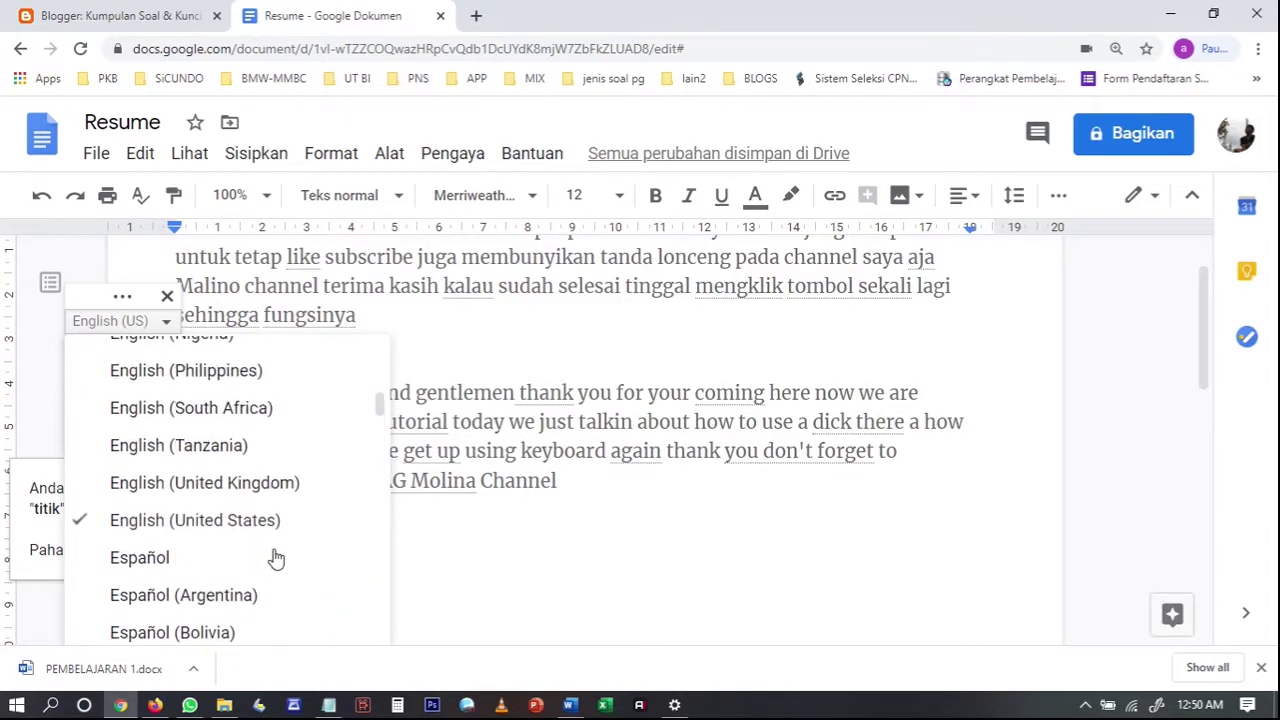
scroll(276, 558, "up", 3)
scroll(276, 558, "down", 3)
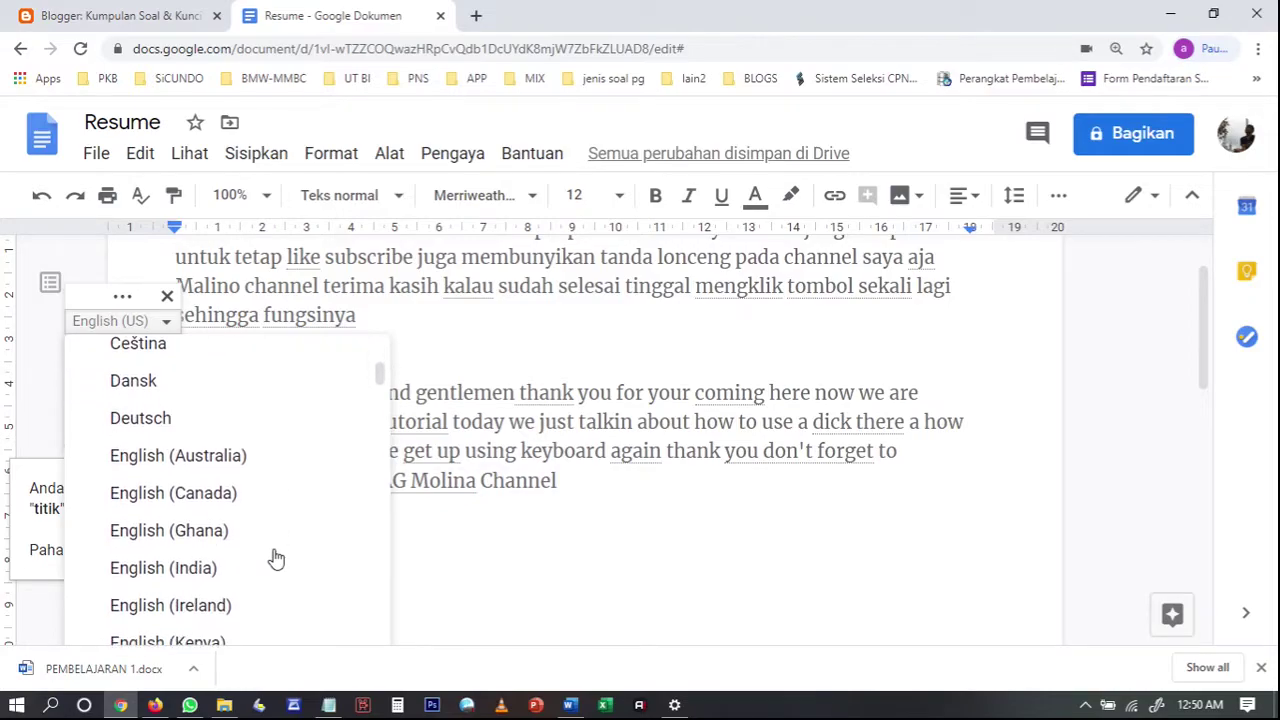
scroll(276, 558, "down", 7)
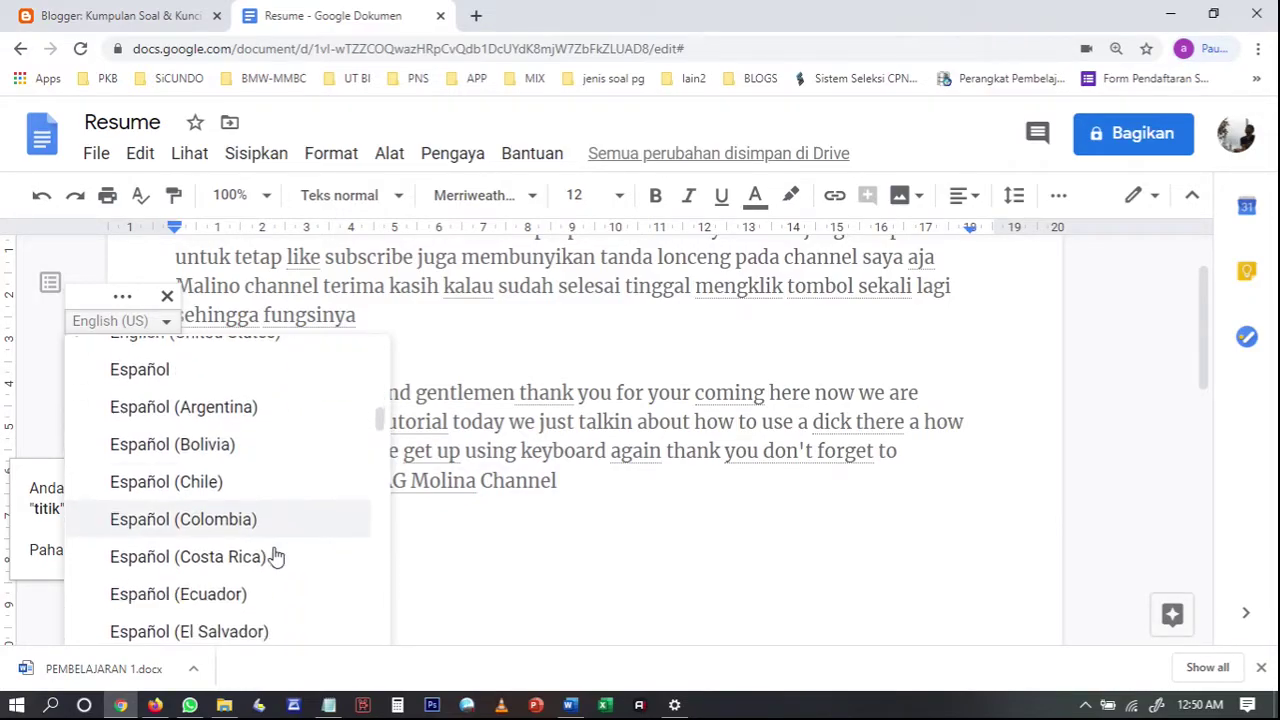
scroll(276, 558, "down", 6)
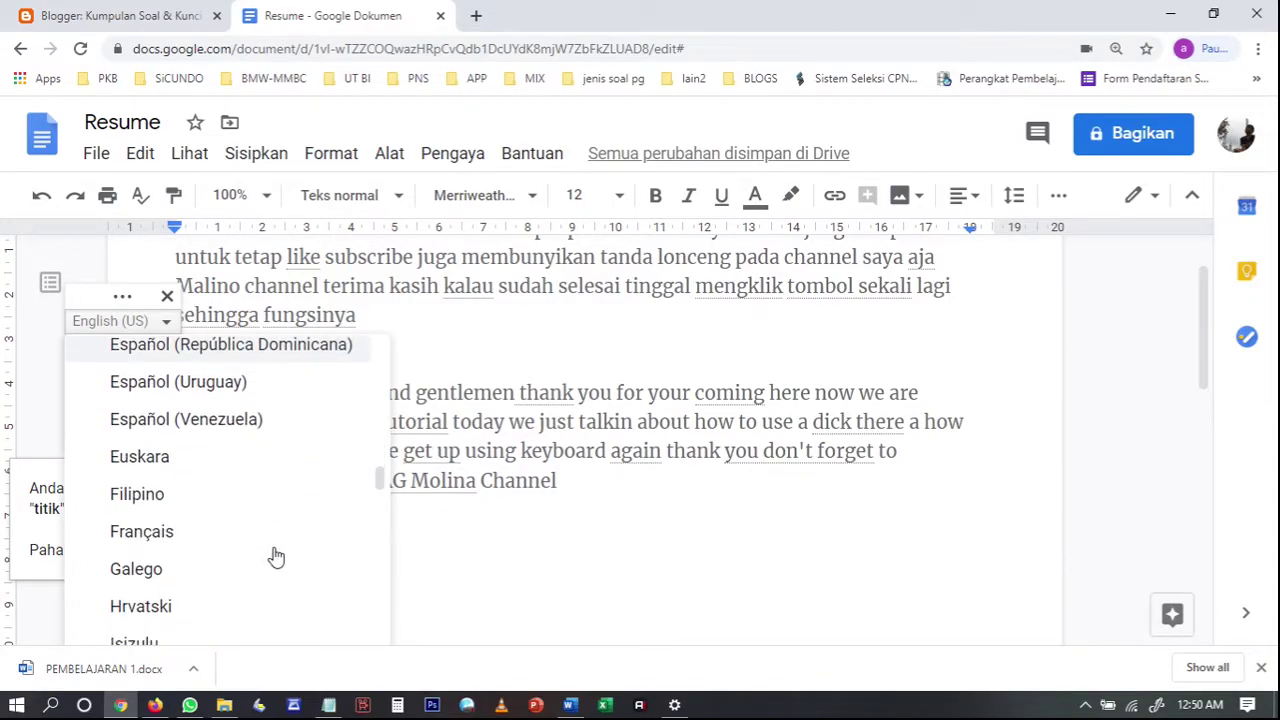
scroll(276, 558, "down", 6)
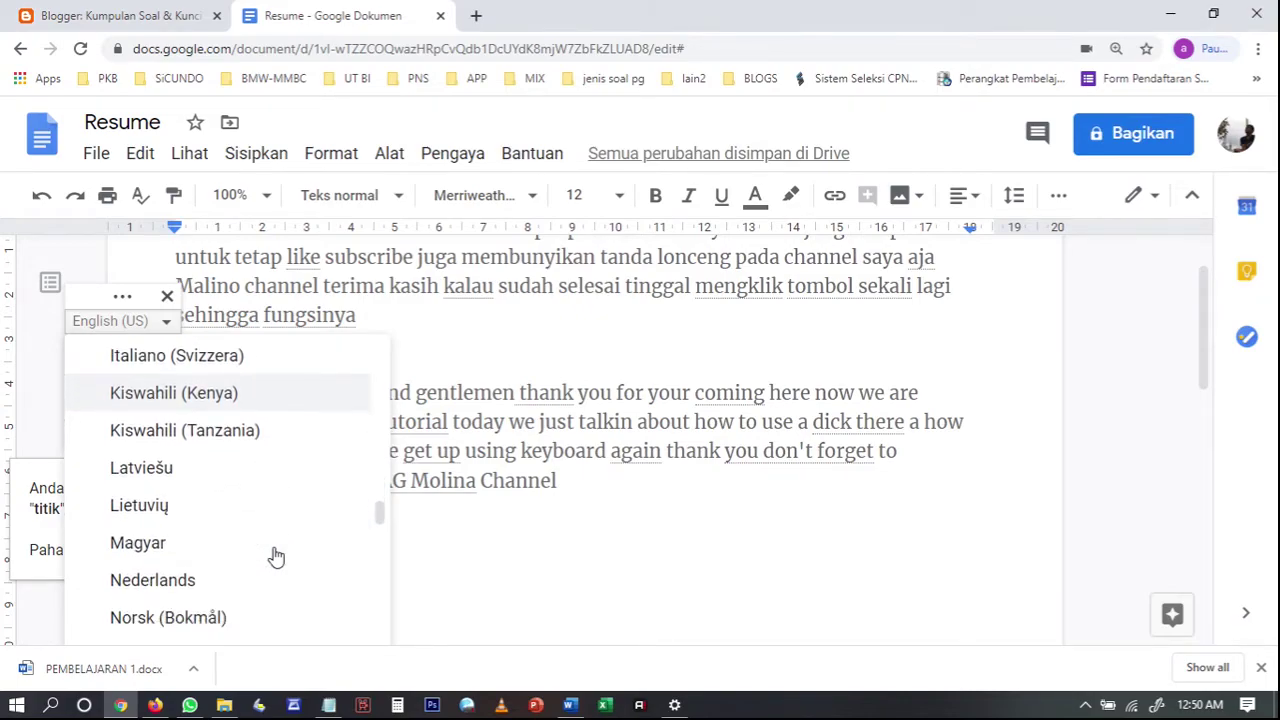
scroll(276, 558, "down", 6)
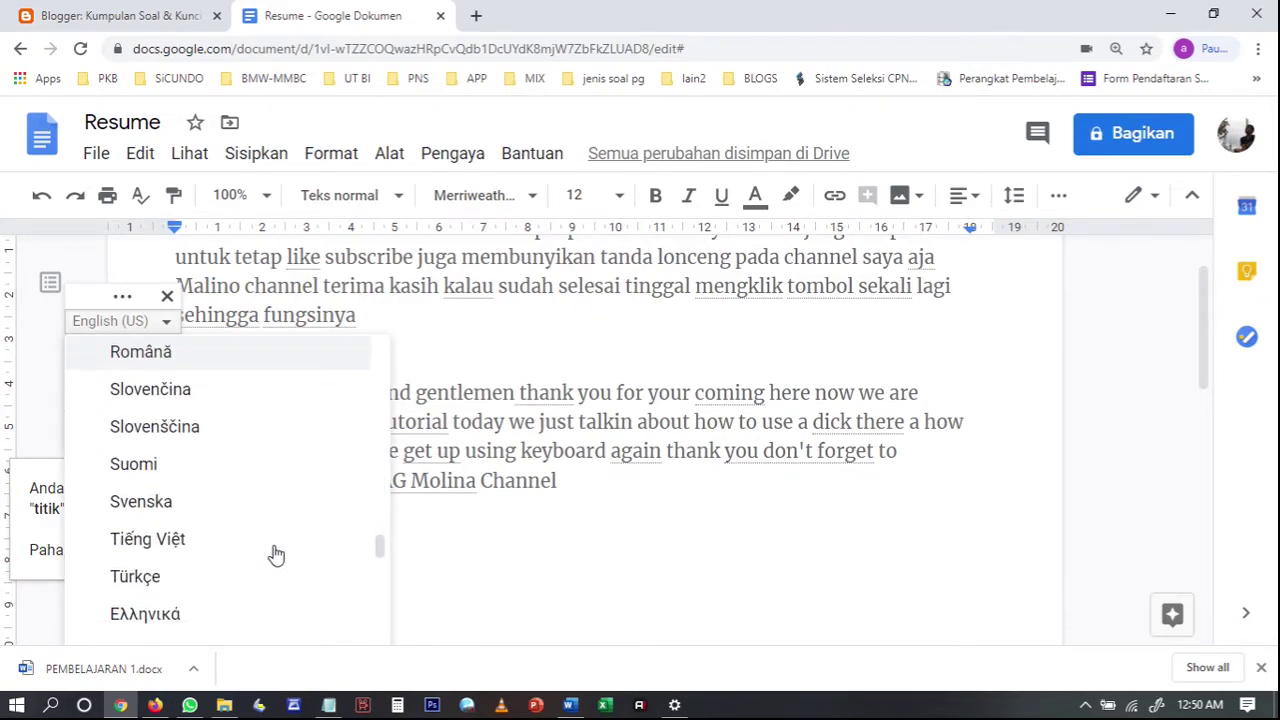
scroll(276, 555, "down", 6)
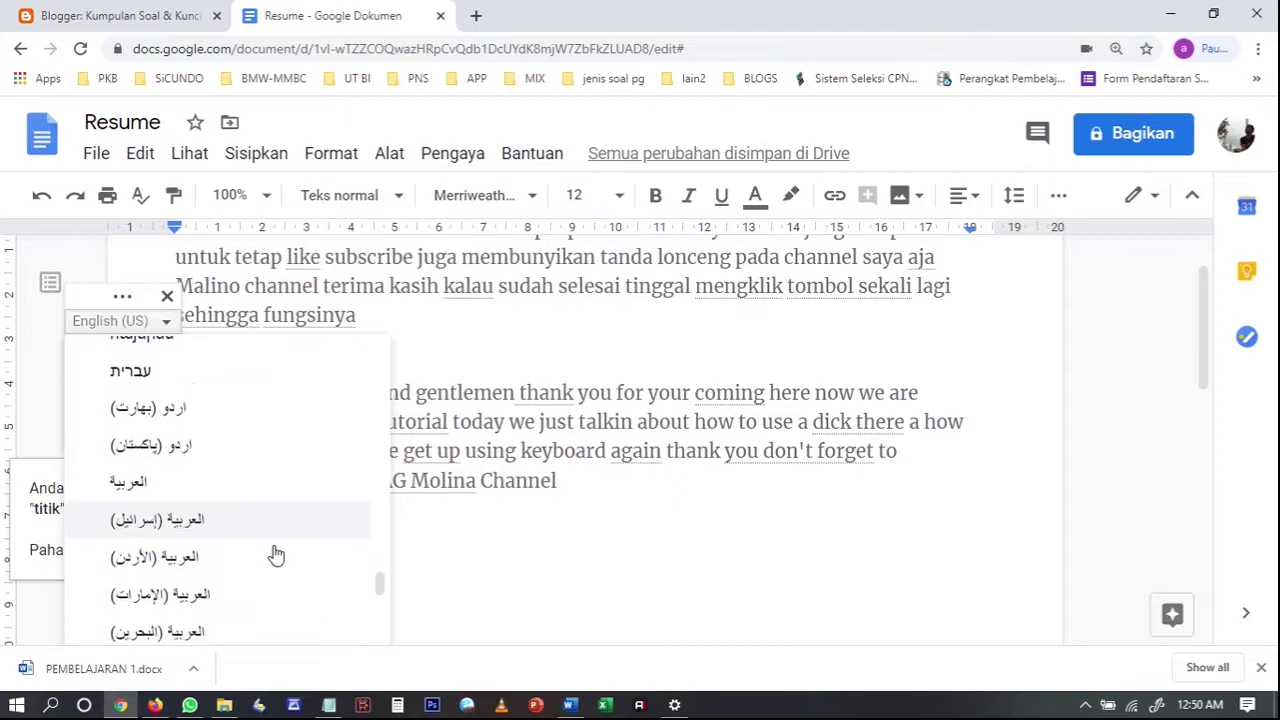
scroll(276, 555, "down", 5)
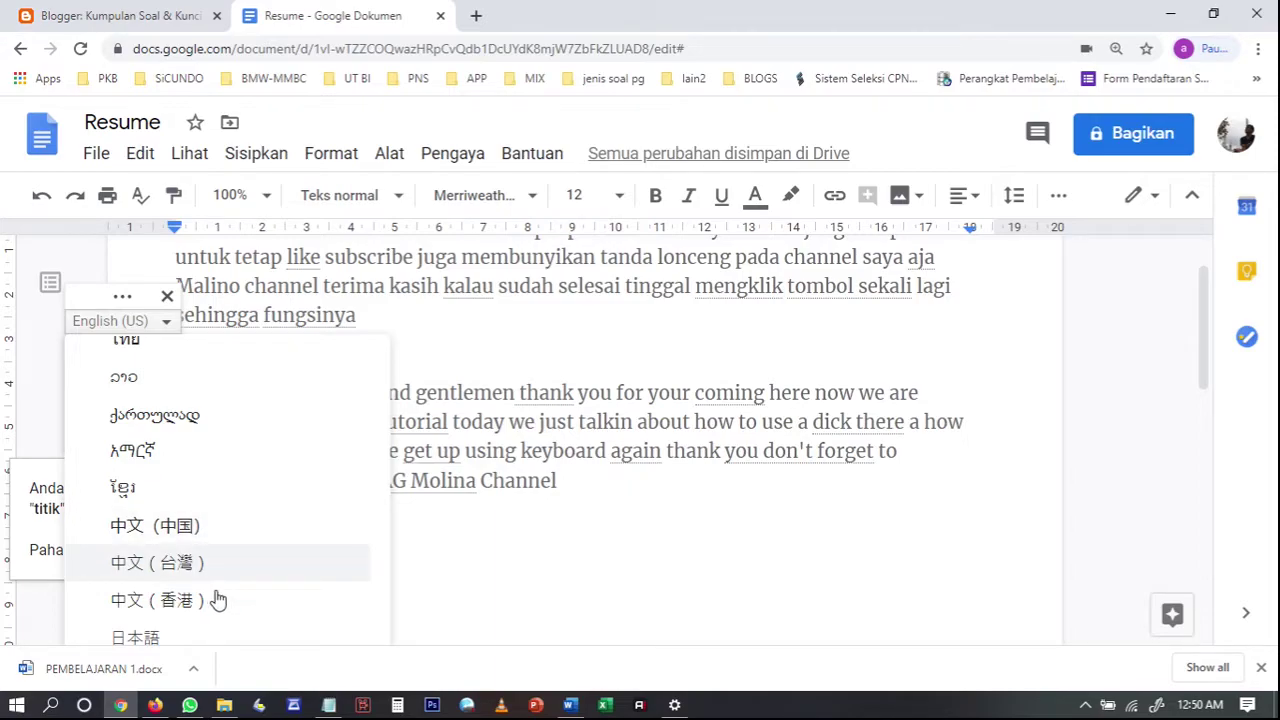
Change the dictation language to Español (España)
scroll(218, 596, "up", 5)
scroll(218, 594, "up", 3)
scroll(218, 594, "up", 8)
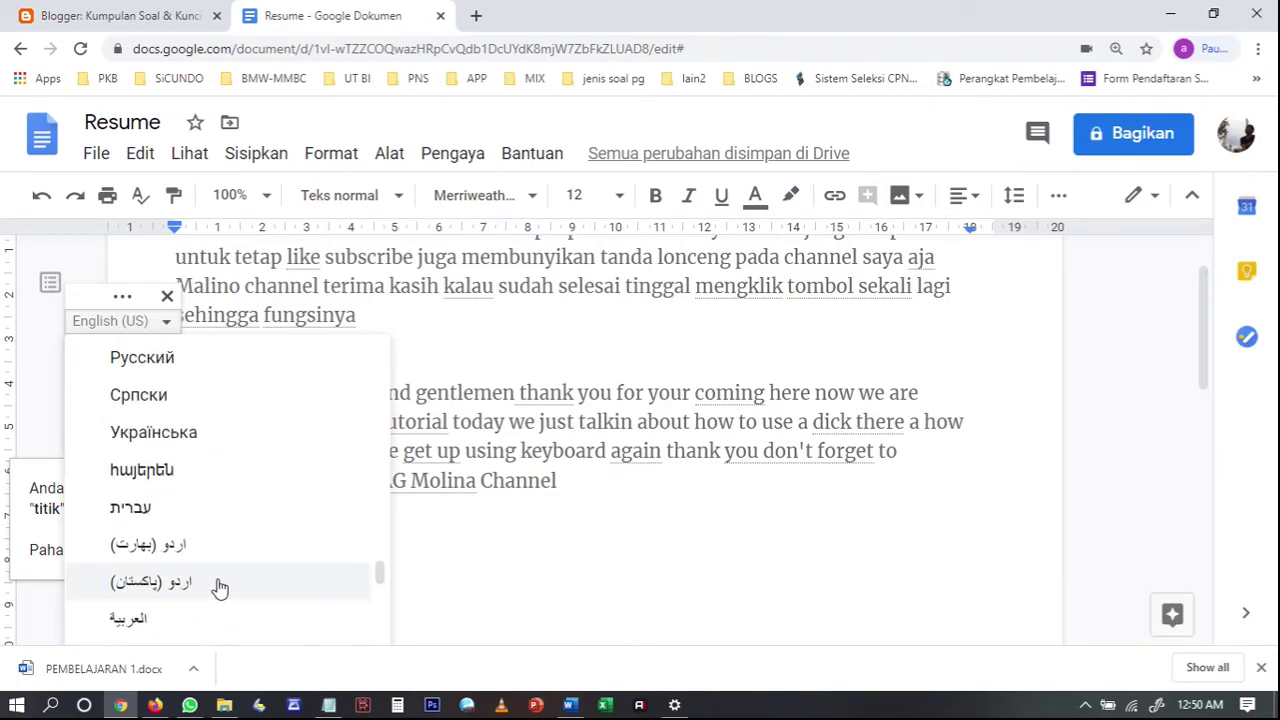
scroll(220, 590, "up", 5)
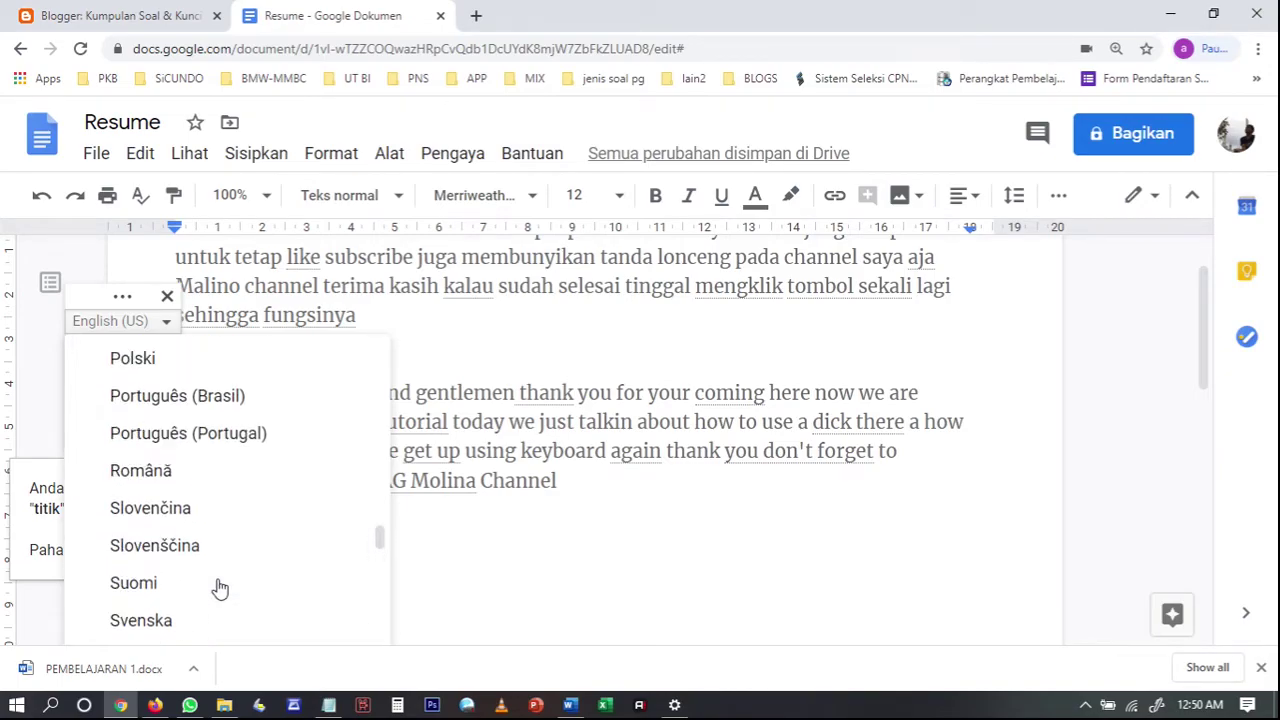
scroll(220, 590, "up", 4)
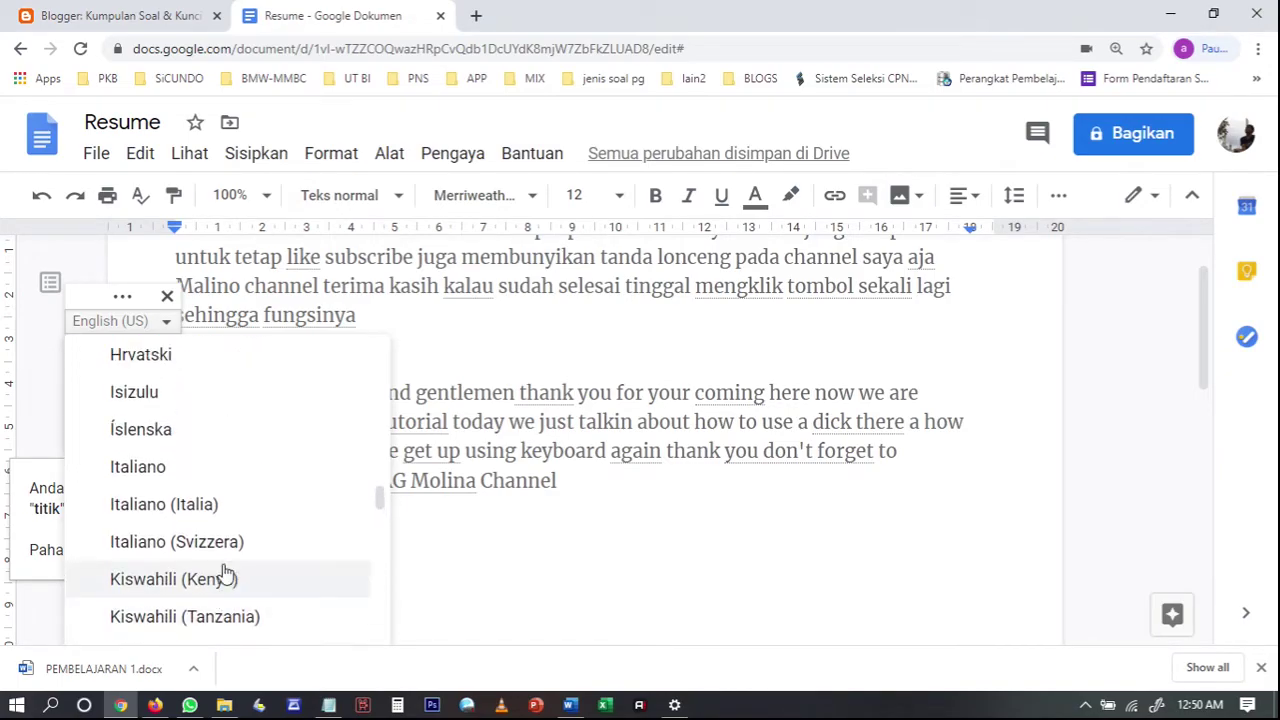
scroll(225, 570, "up", 2)
scroll(225, 570, "down", 2)
scroll(225, 570, "up", 6)
scroll(225, 570, "up", 5)
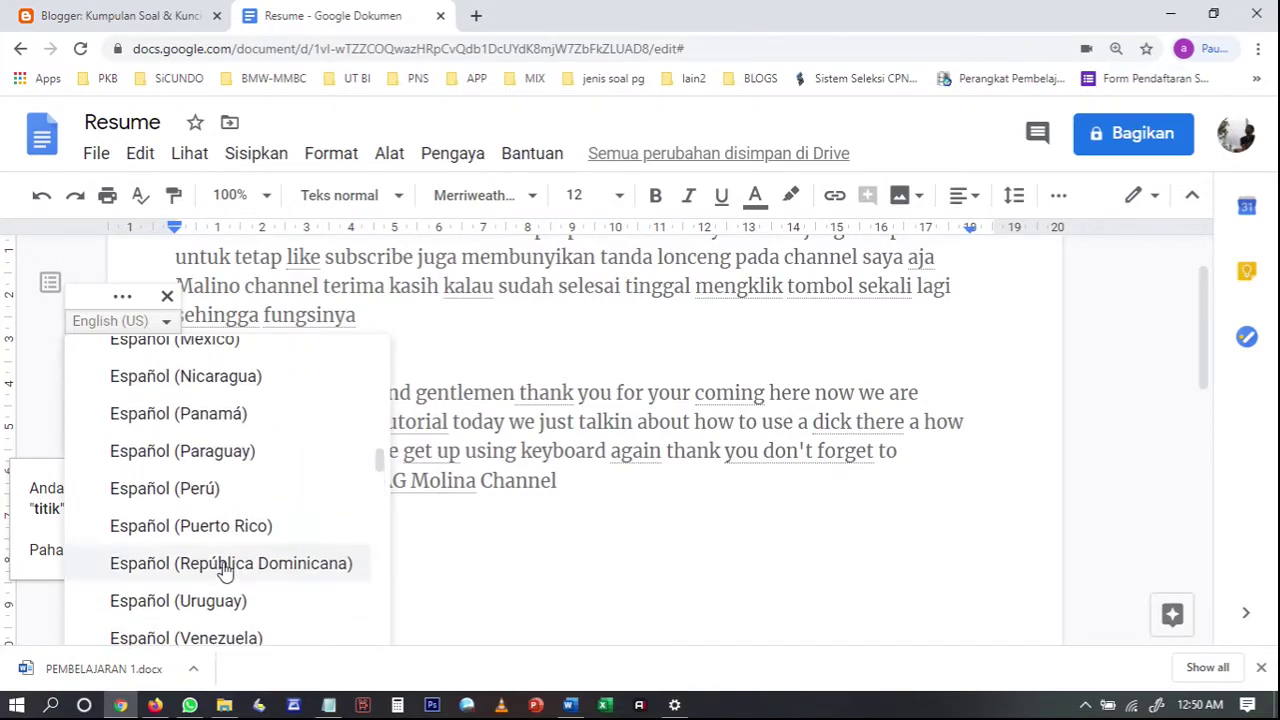
scroll(223, 569, "up", 2)
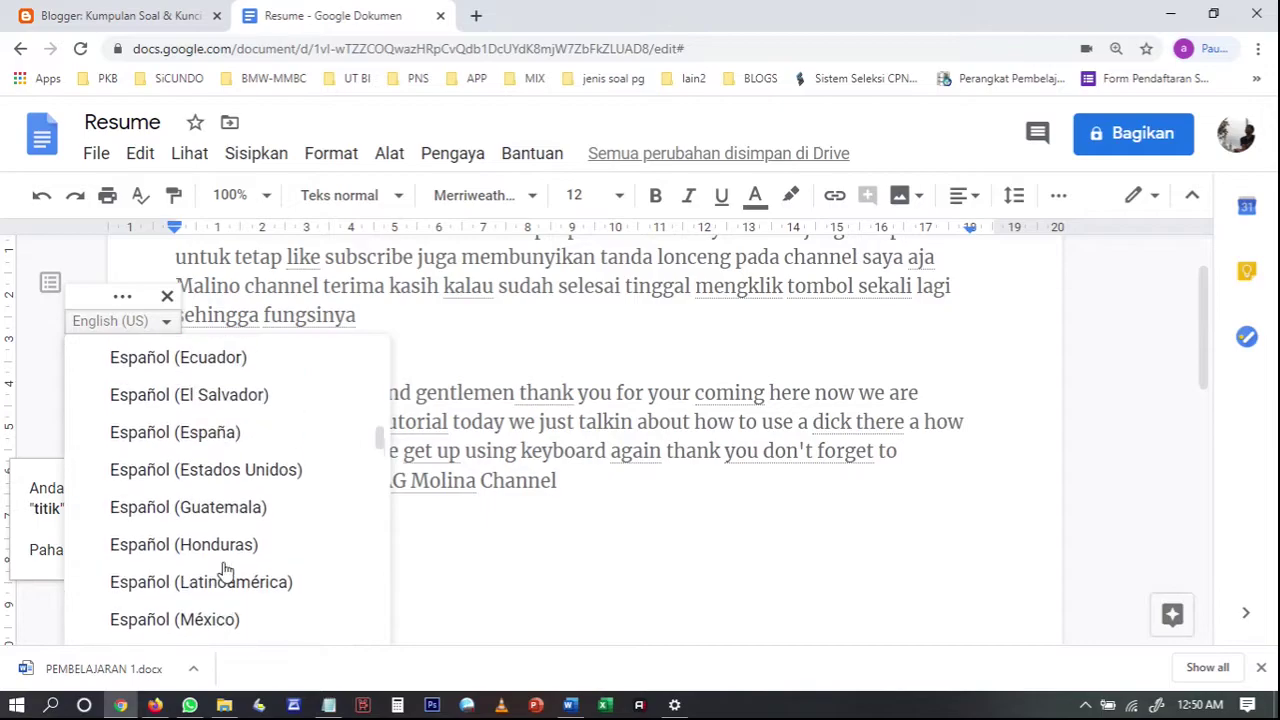
left_click(206, 437)
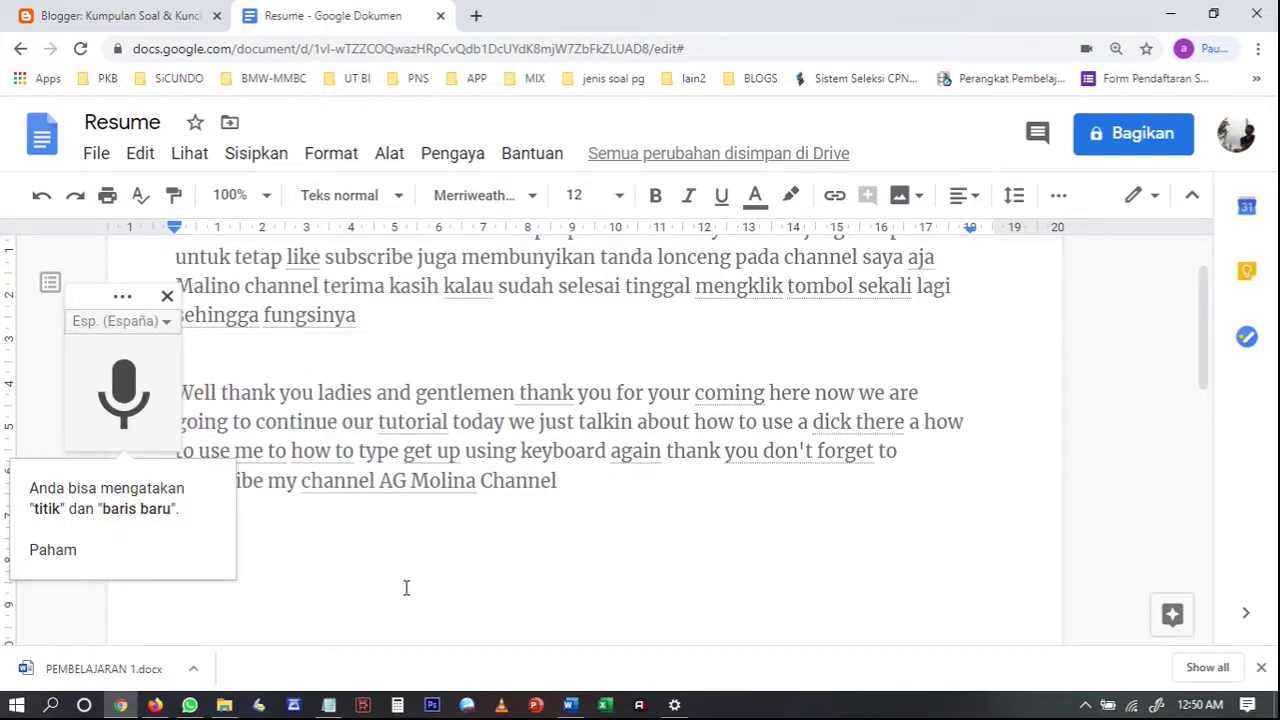
Dictate a Spanish line of greetings and thanks starting with "Buenas tardes gracias", and leave a blank line below it
left_click(125, 405)
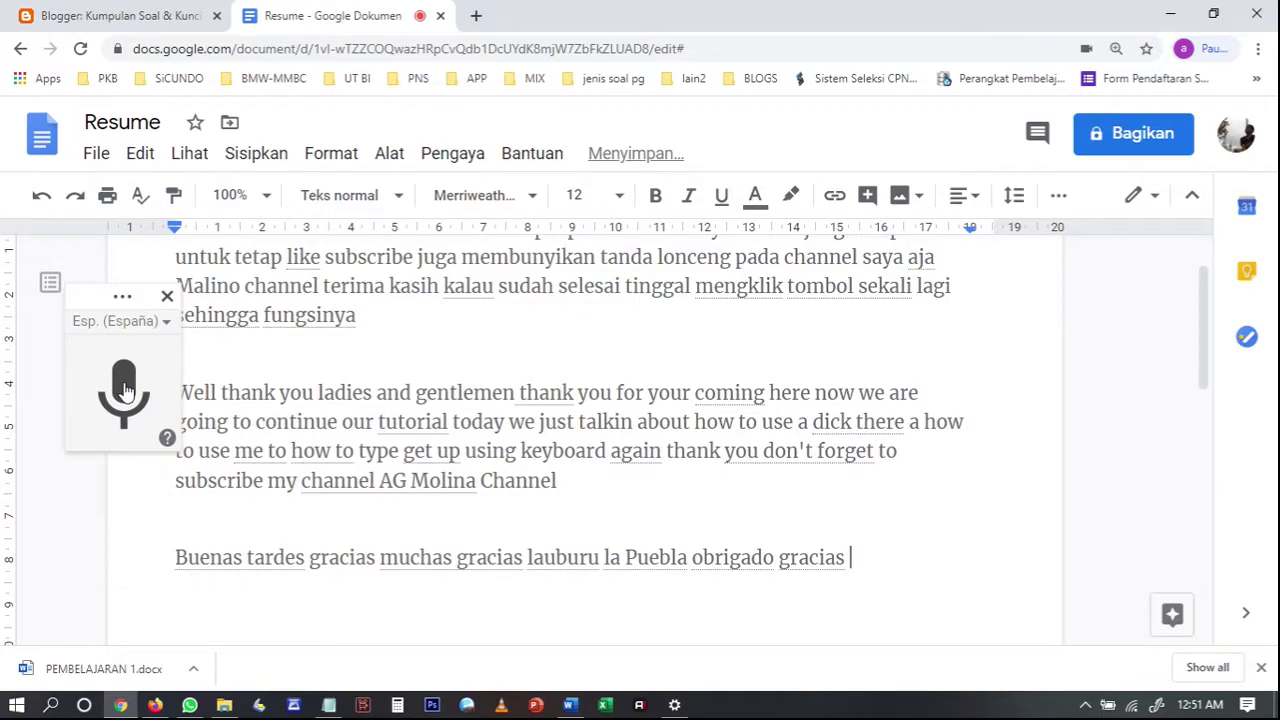
key("Return")
key("Return")
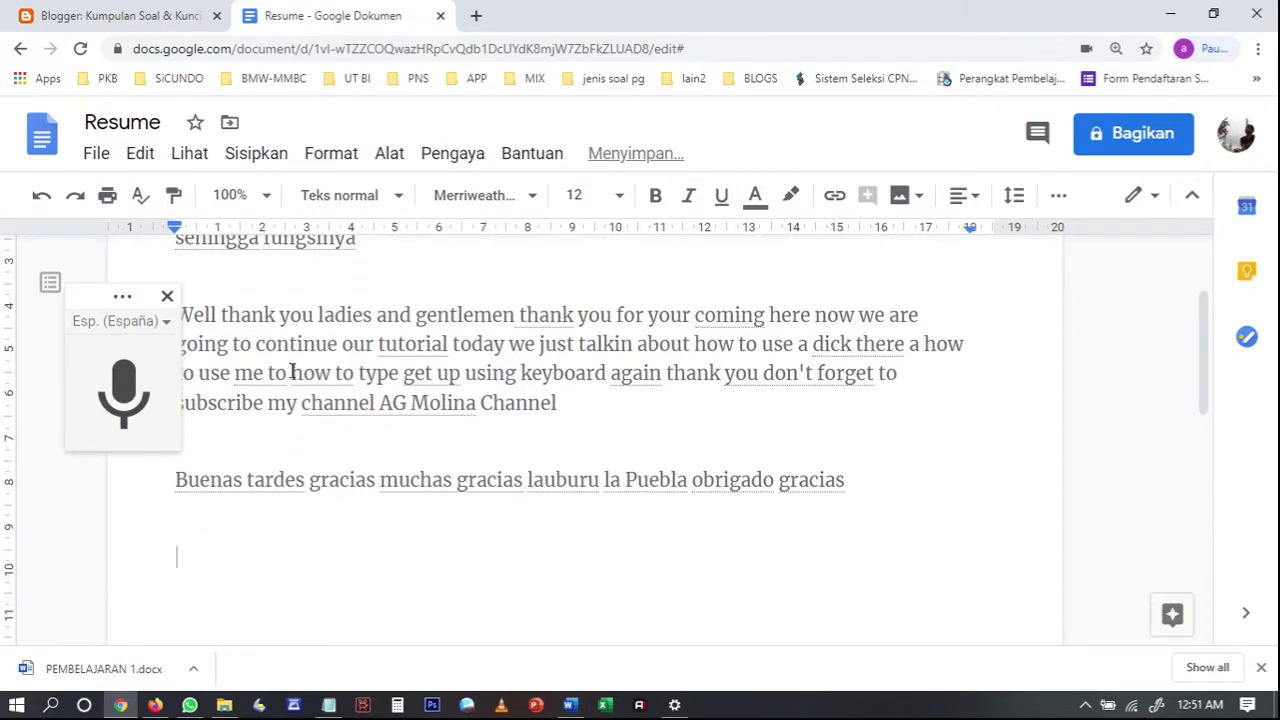
Change the dictation language to Nederlands and dictate a Dutch line with a short introduction ending in "dank u wel"
left_click(165, 322)
scroll(200, 505, "down", 4)
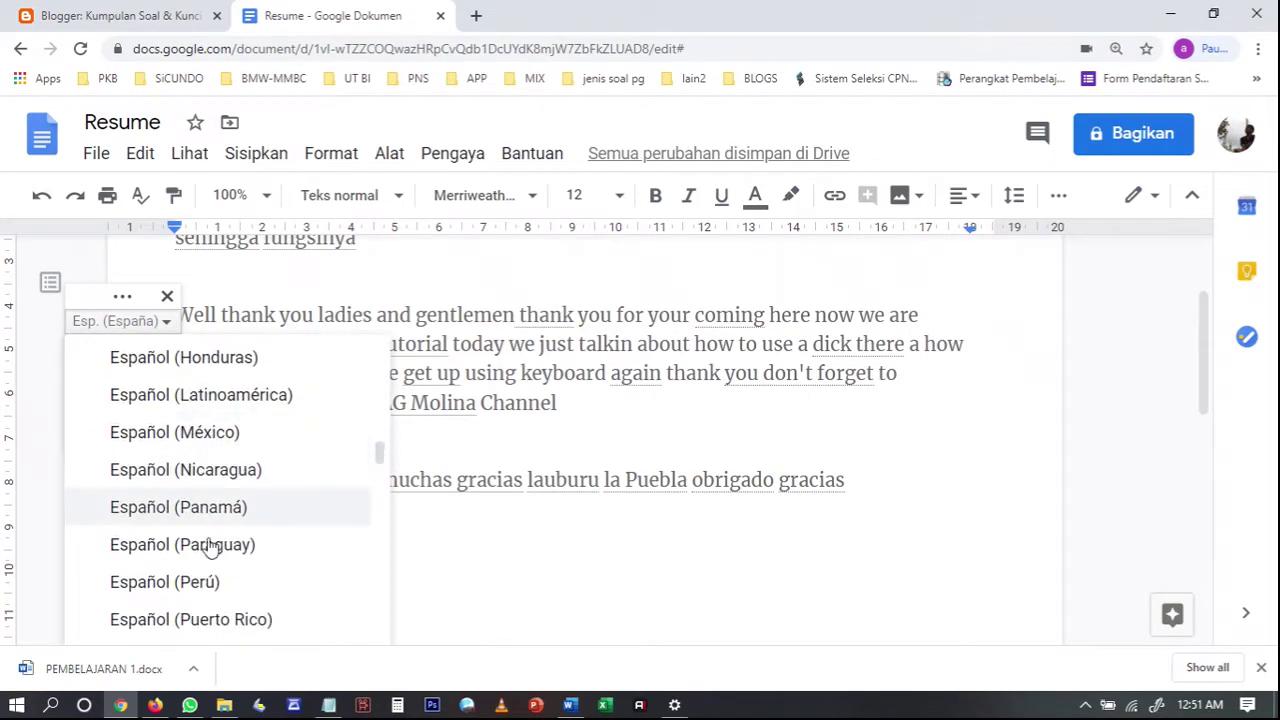
scroll(213, 550, "down", 3)
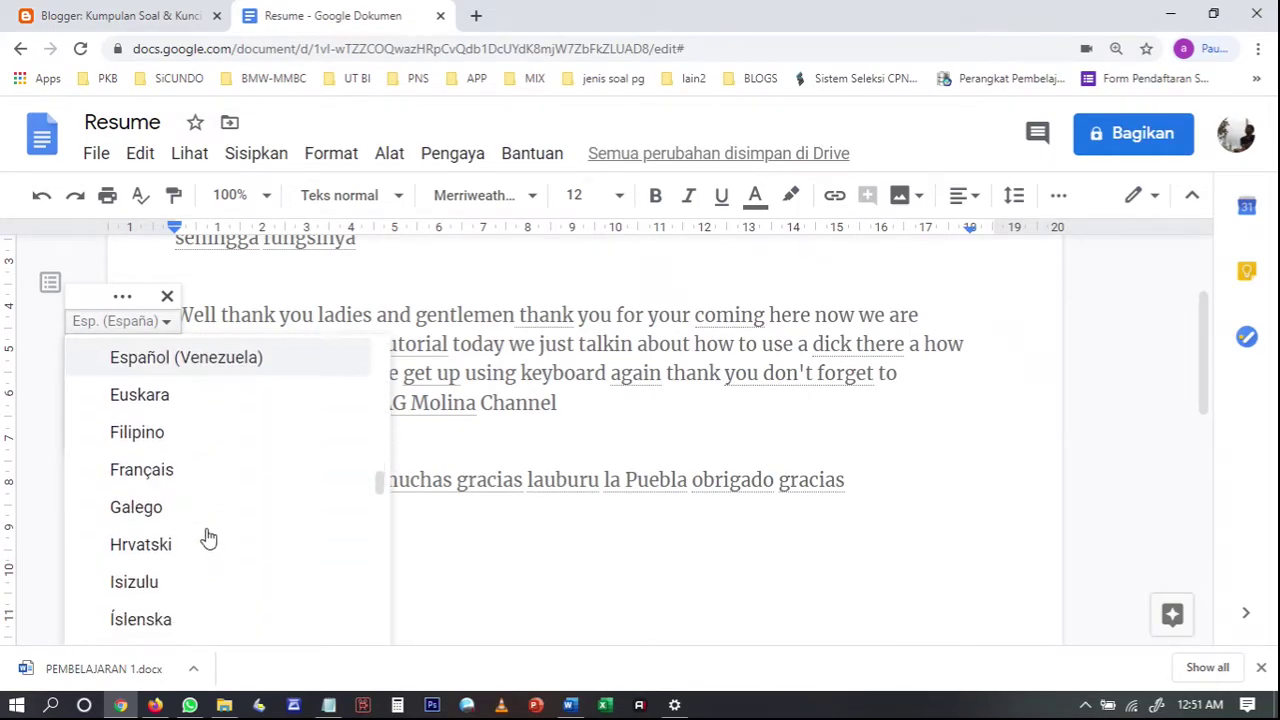
scroll(208, 539, "down", 1)
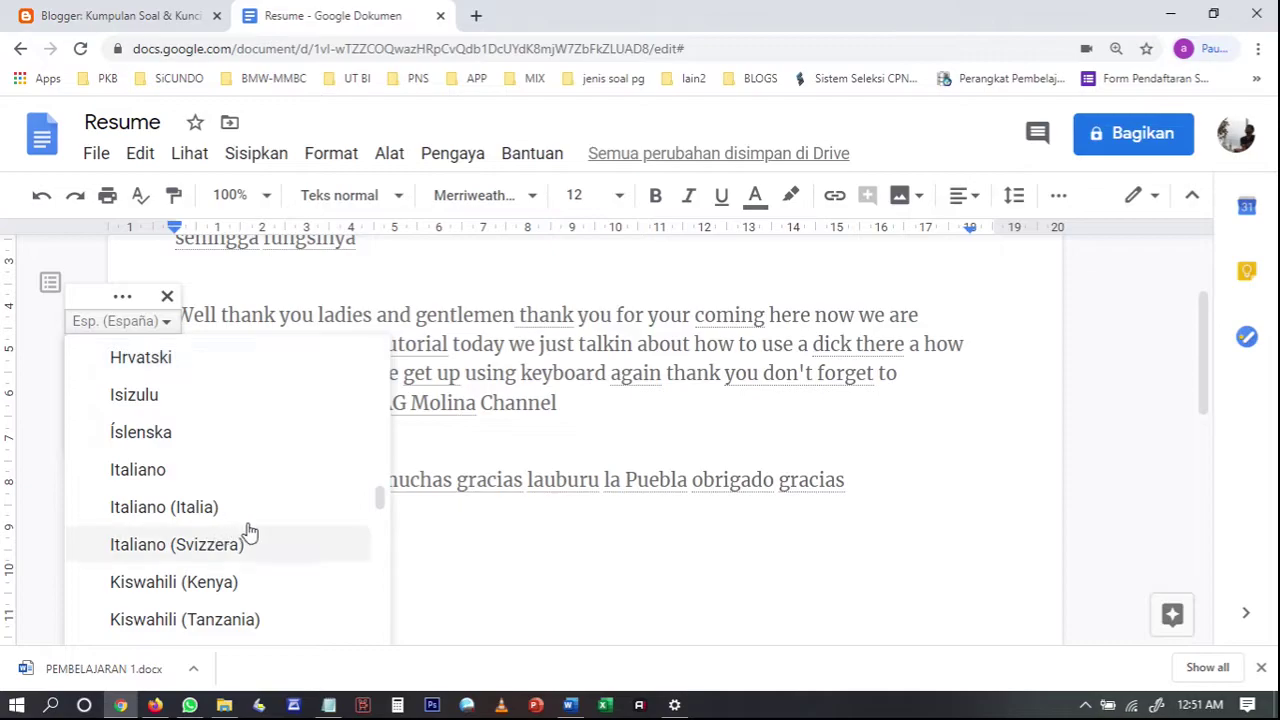
scroll(243, 535, "down", 4)
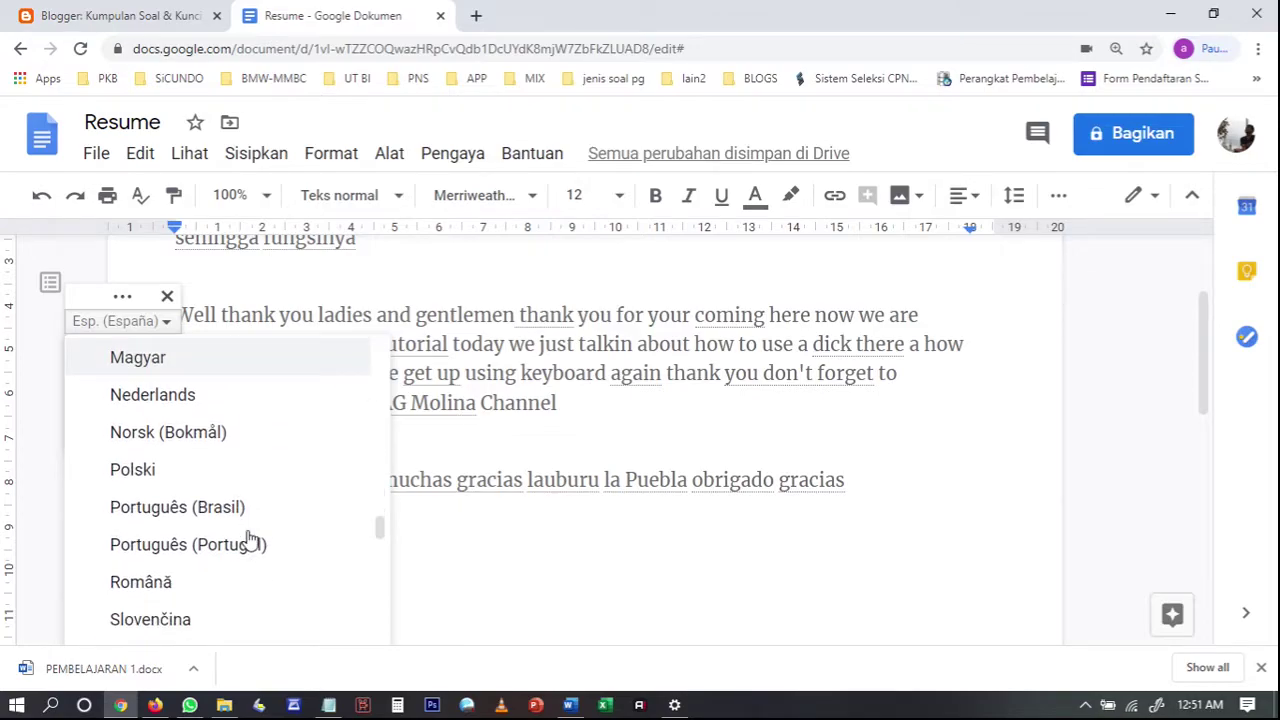
left_click(220, 396)
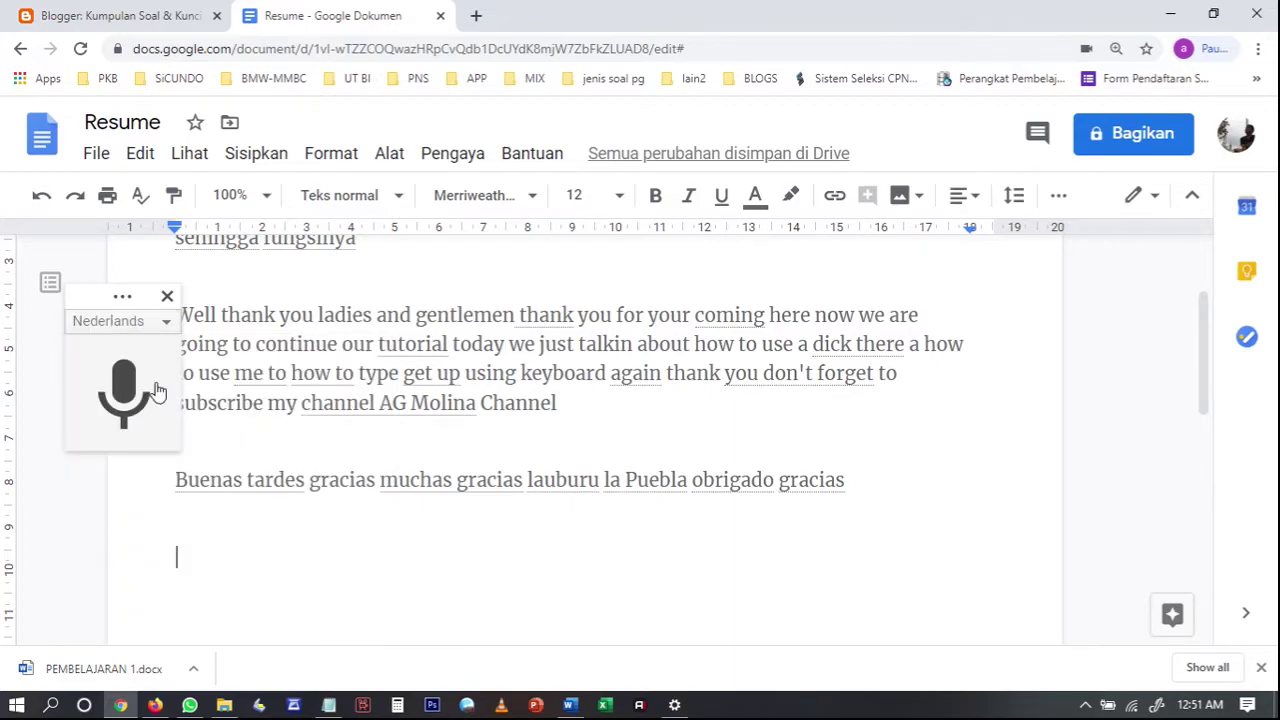
left_click(123, 390)
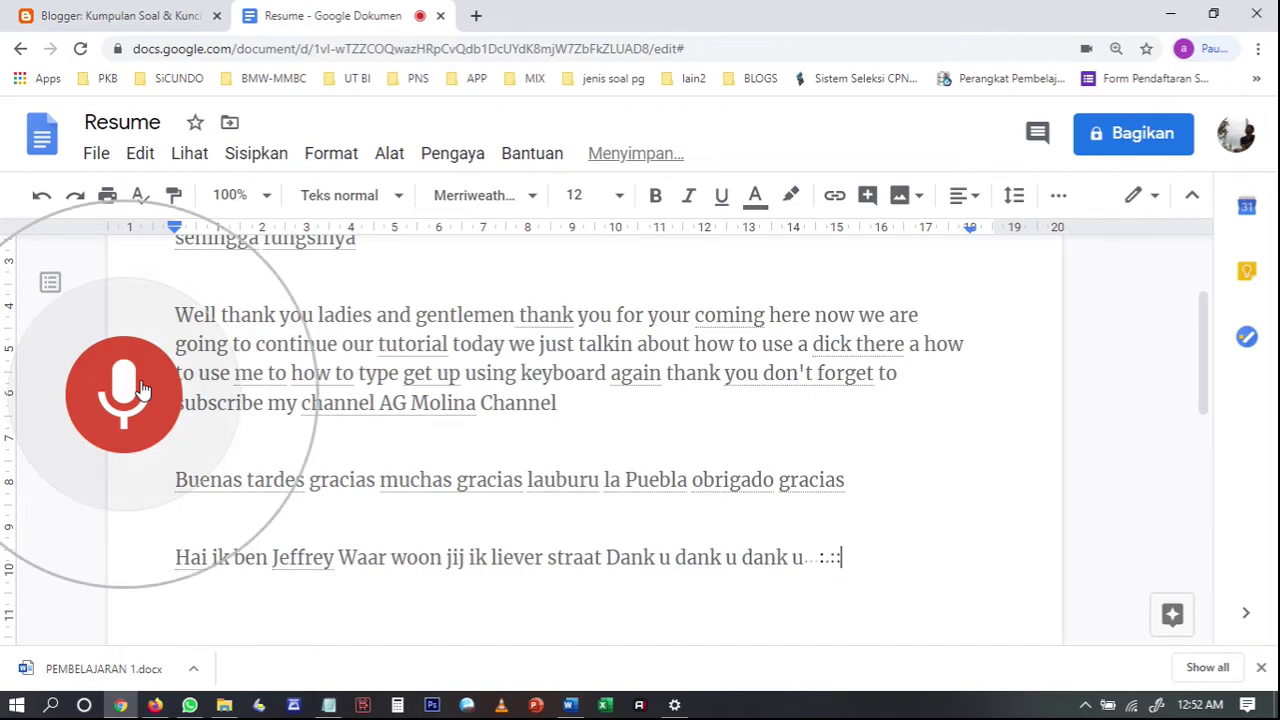
left_click(124, 392)
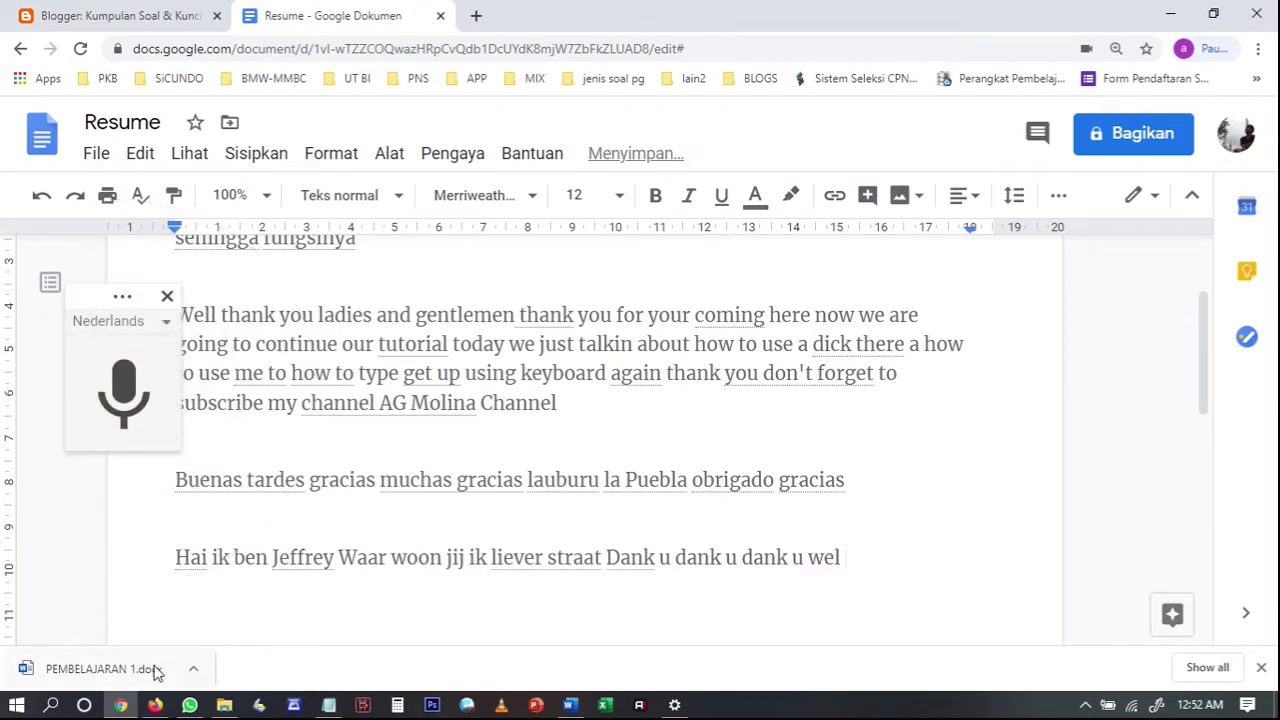
left_click(163, 321)
scroll(182, 460, "down", 8)
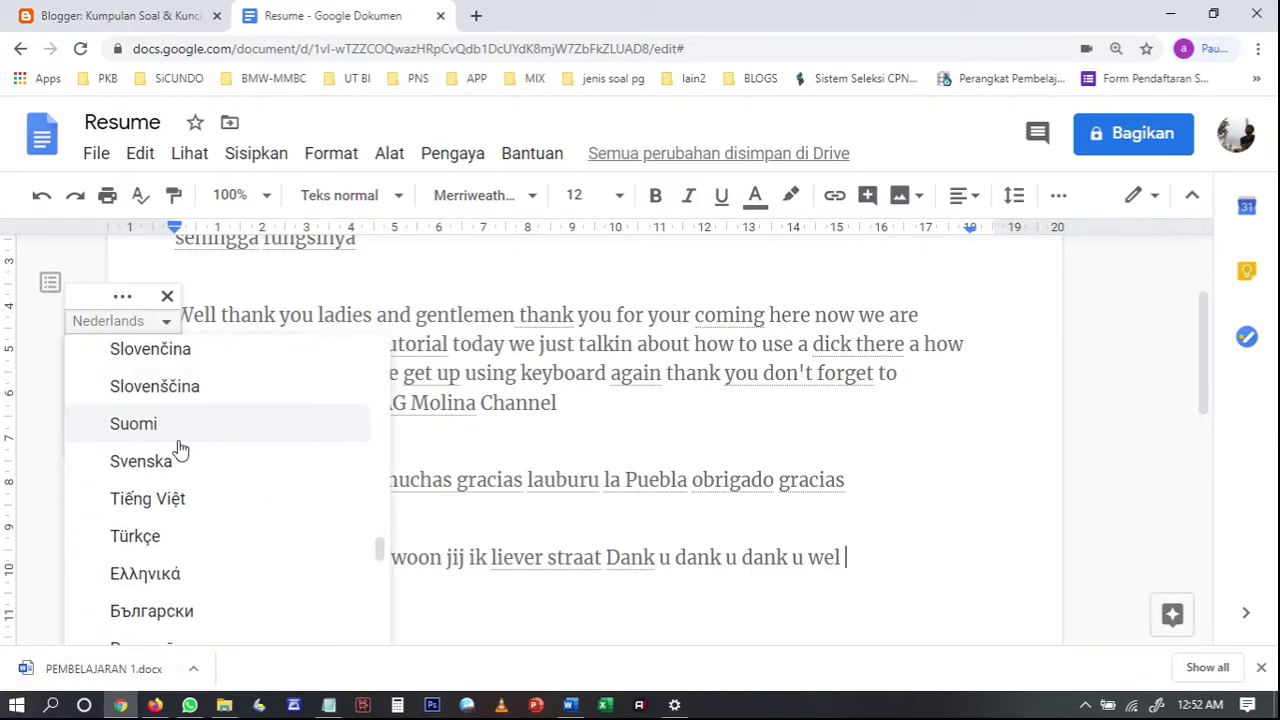
scroll(188, 490, "down", 3)
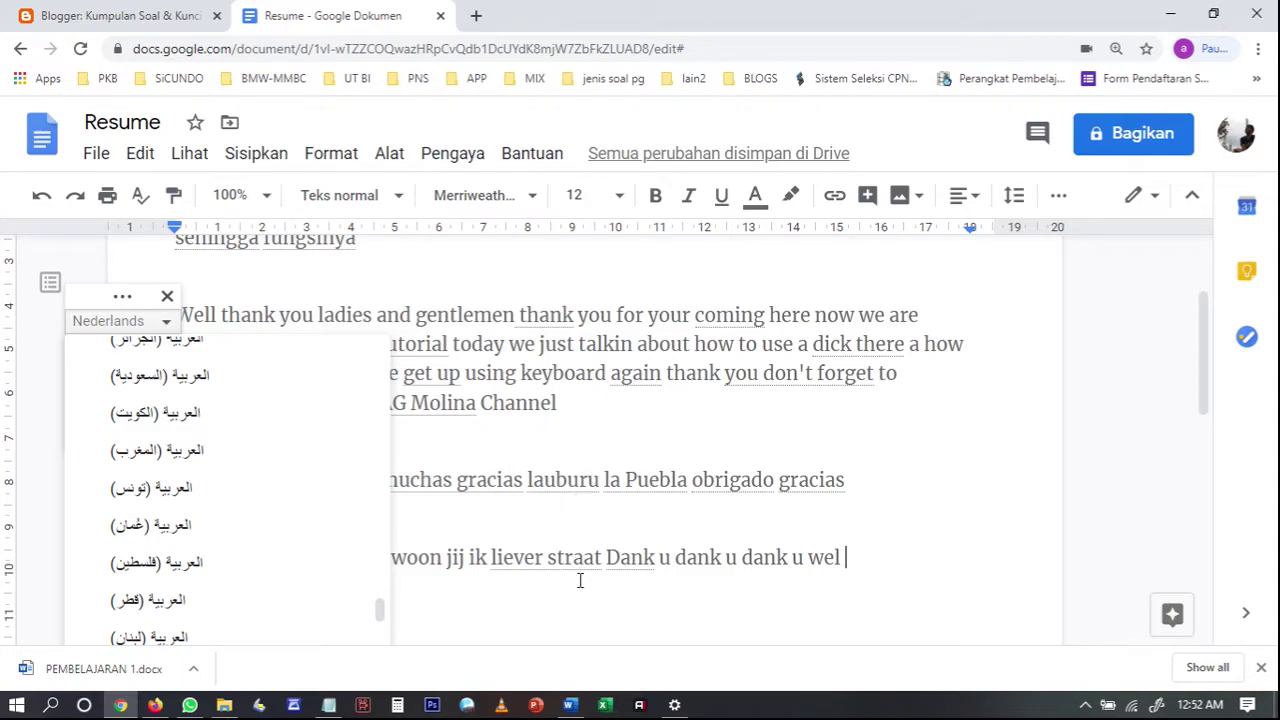
Switch to Microsoft Word and use Dictate to enter "Go to the mirror" in the blank document
left_click(571, 706)
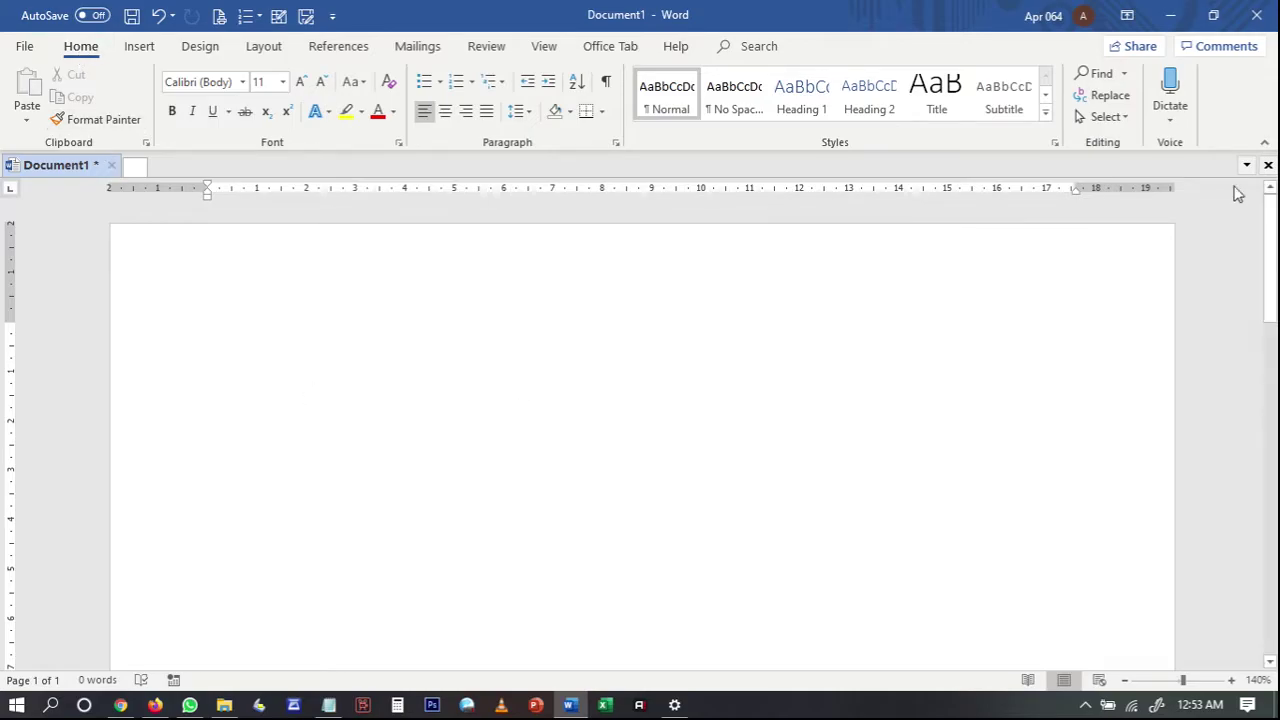
left_click(1172, 90)
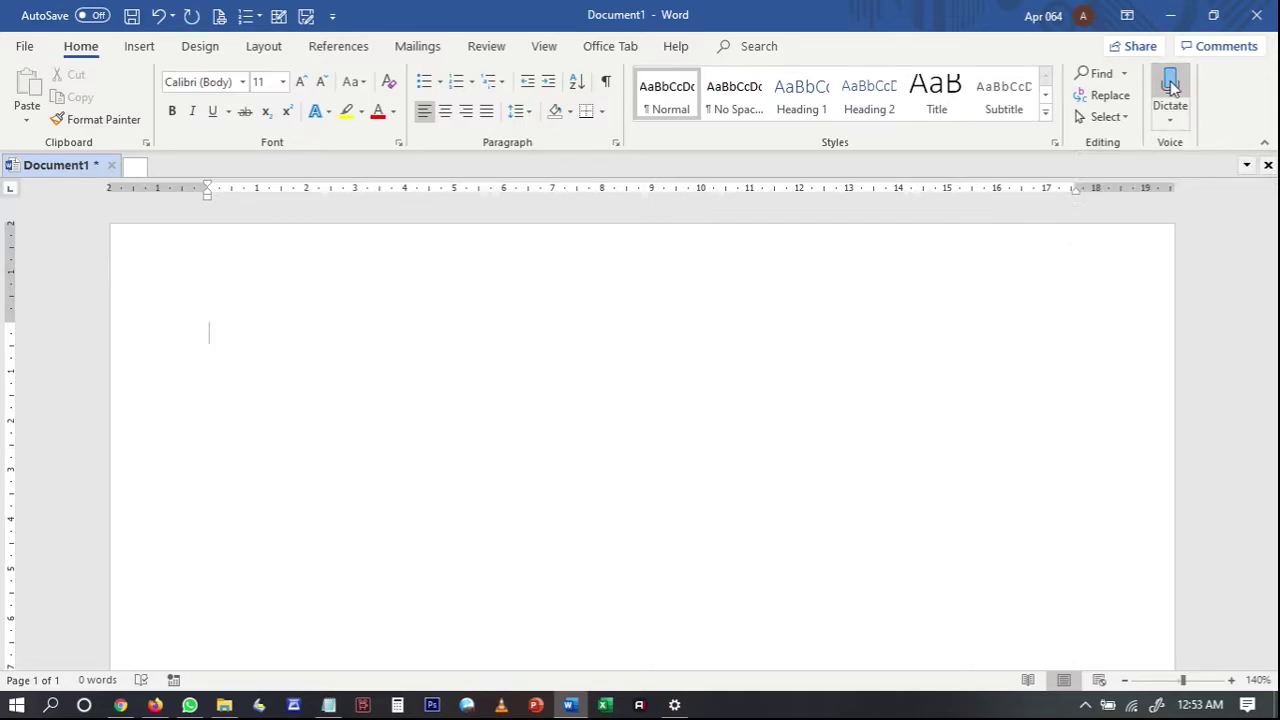
left_click(1171, 114)
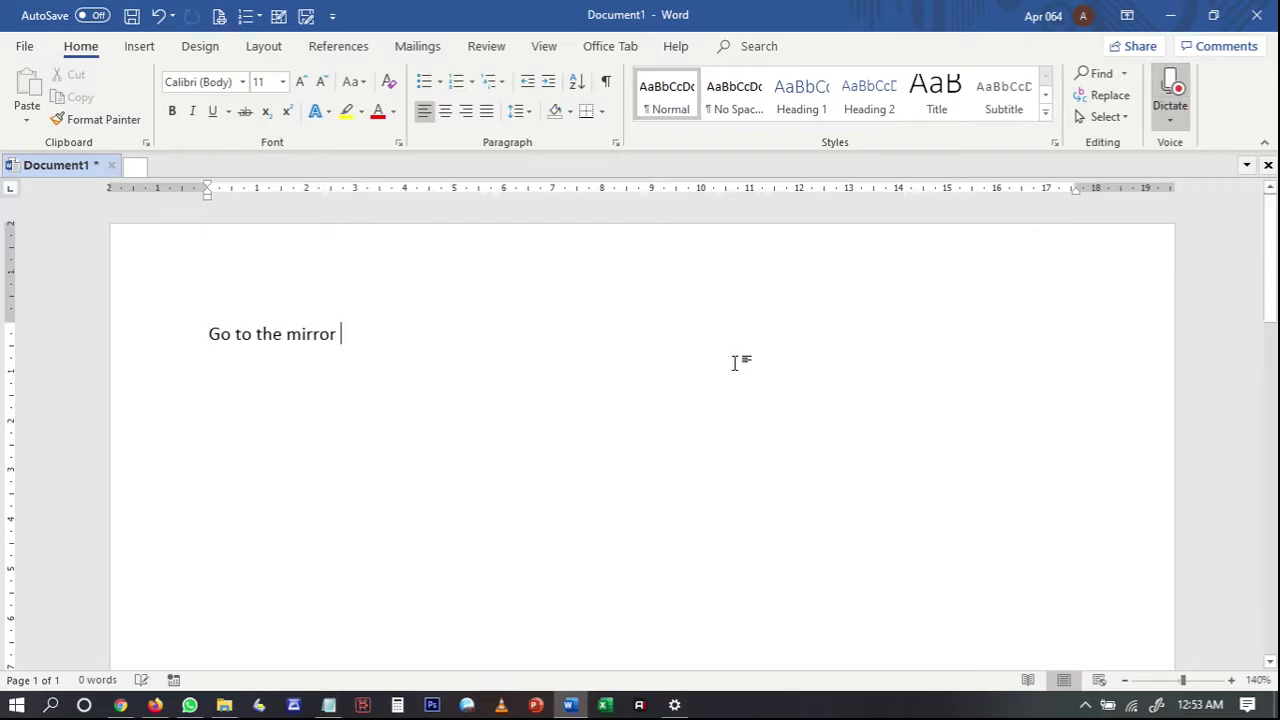
Replace "Go to the mirror" with a dictated English (United States) paragraph about typing without a keyboard, beginning "well thank you ladies", and stop dictating
left_click(1169, 125)
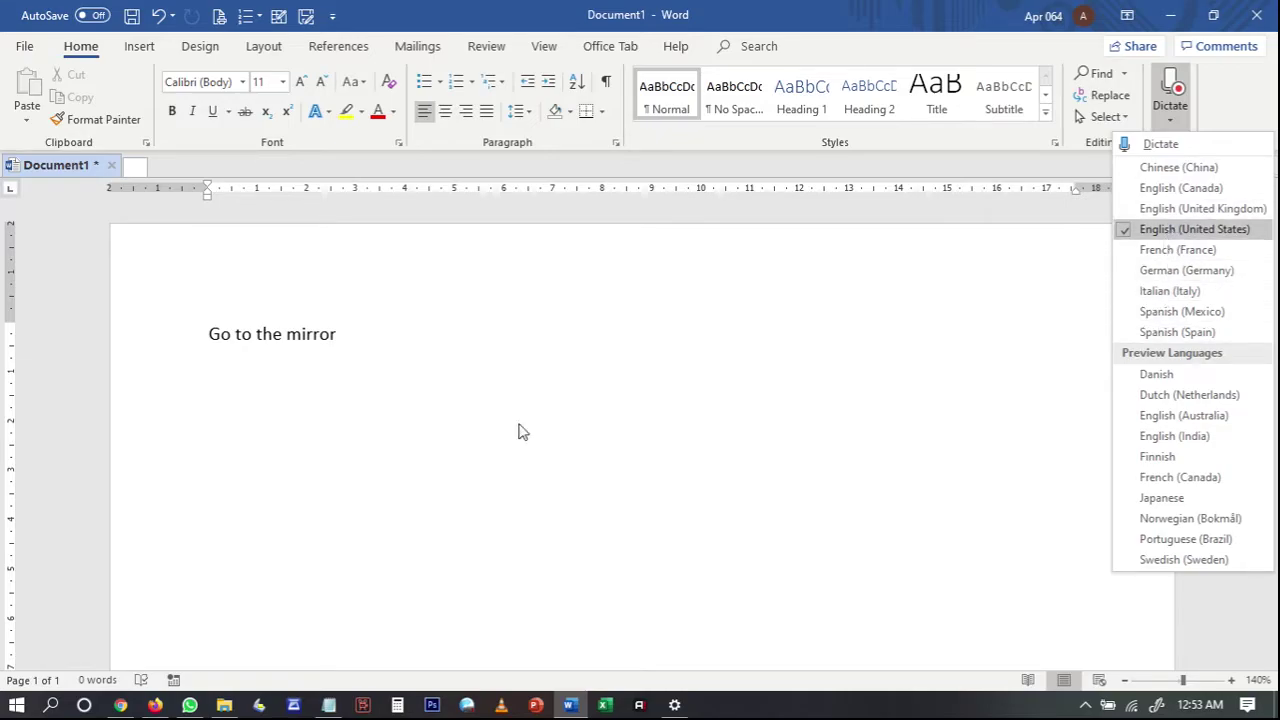
left_click(376, 352)
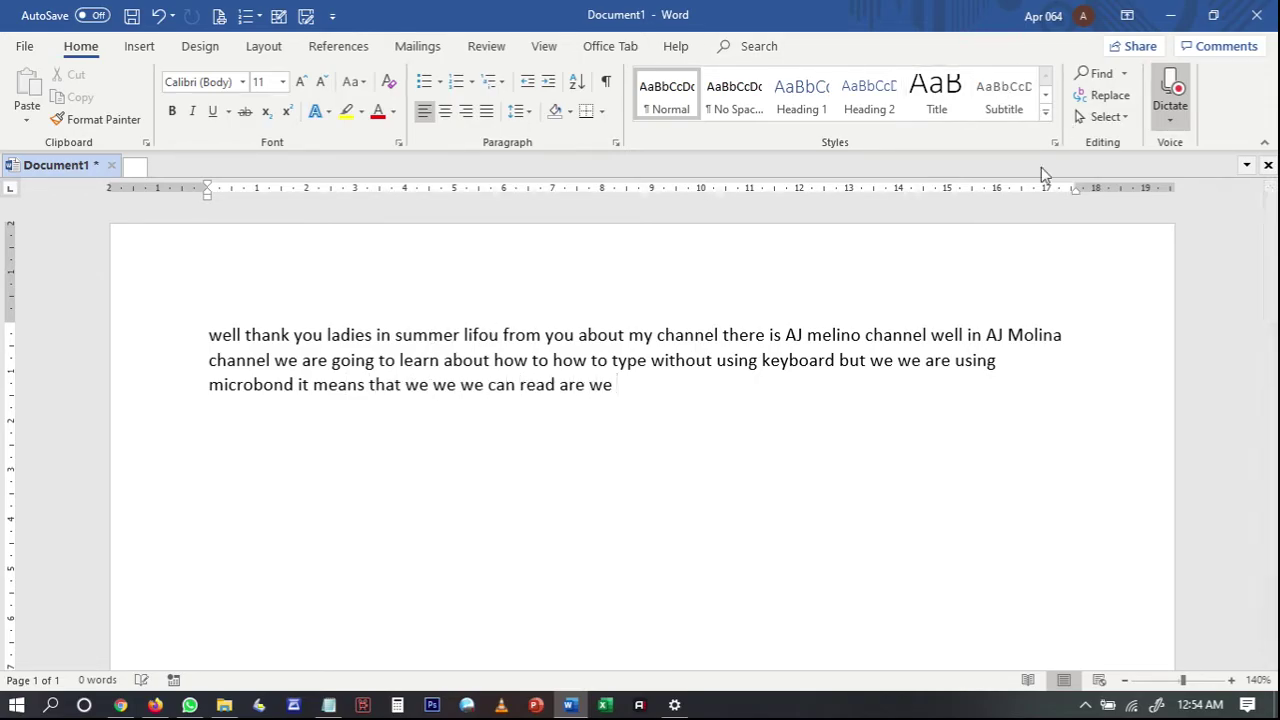
left_click(1176, 98)
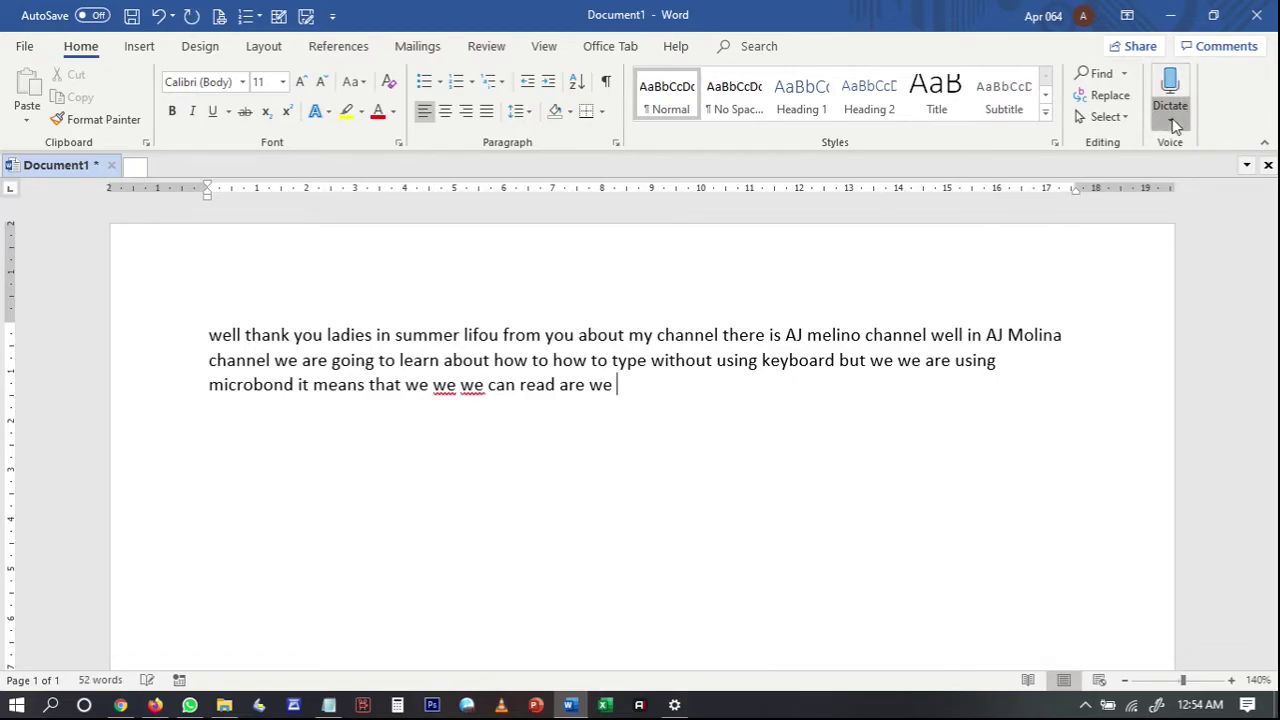
Set the dictation language to Japanese and dictate a Japanese paragraph of greetings, ending in こんばんは, below the English text
left_click(1172, 120)
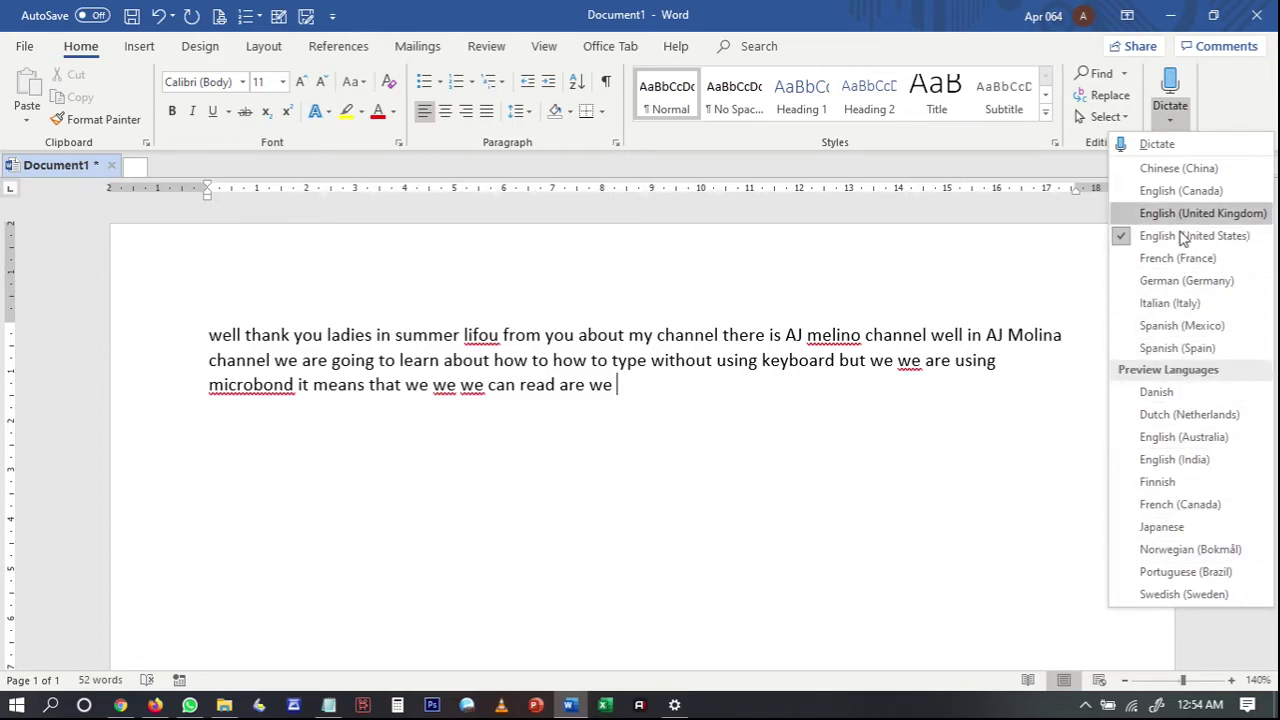
left_click(1165, 527)
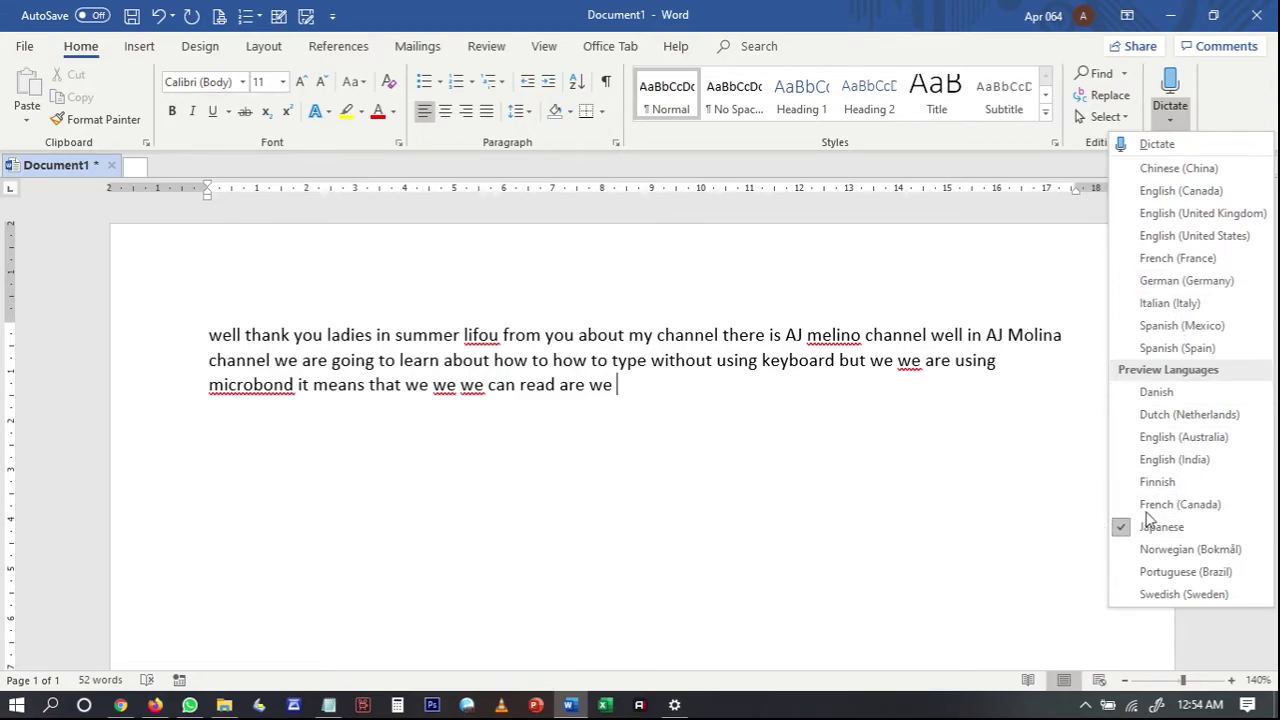
left_click(1187, 88)
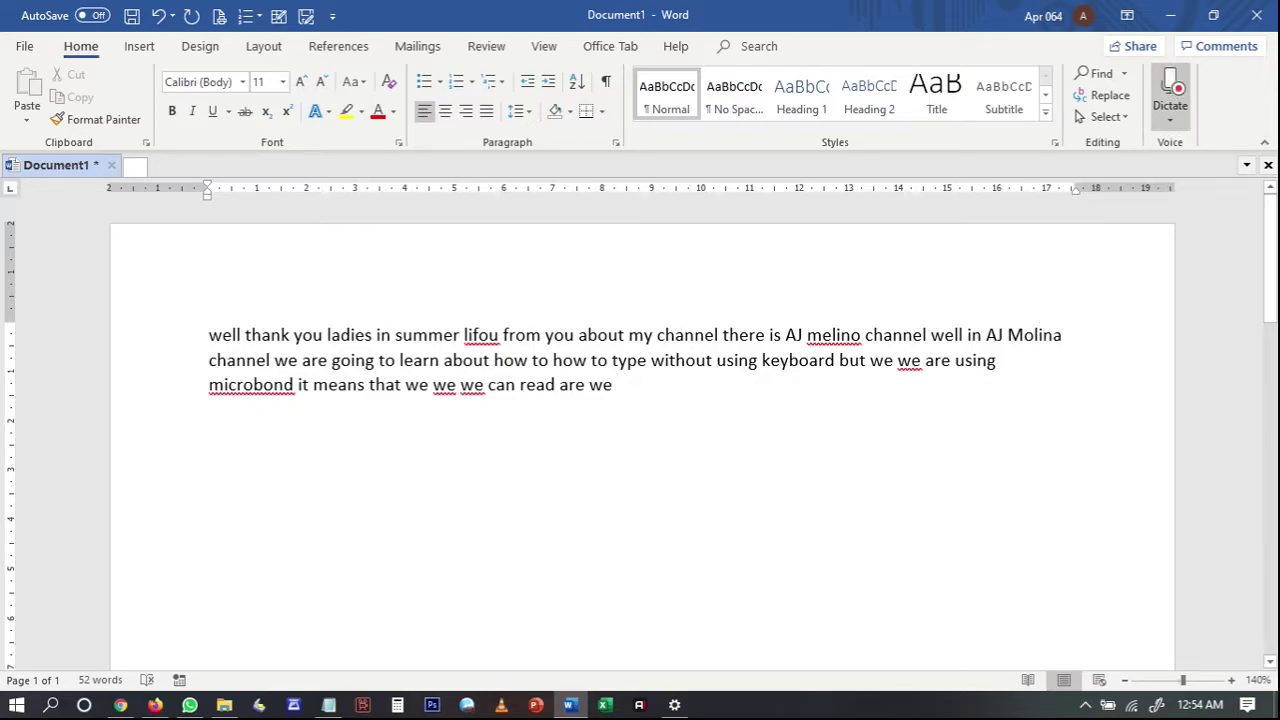
key("Return")
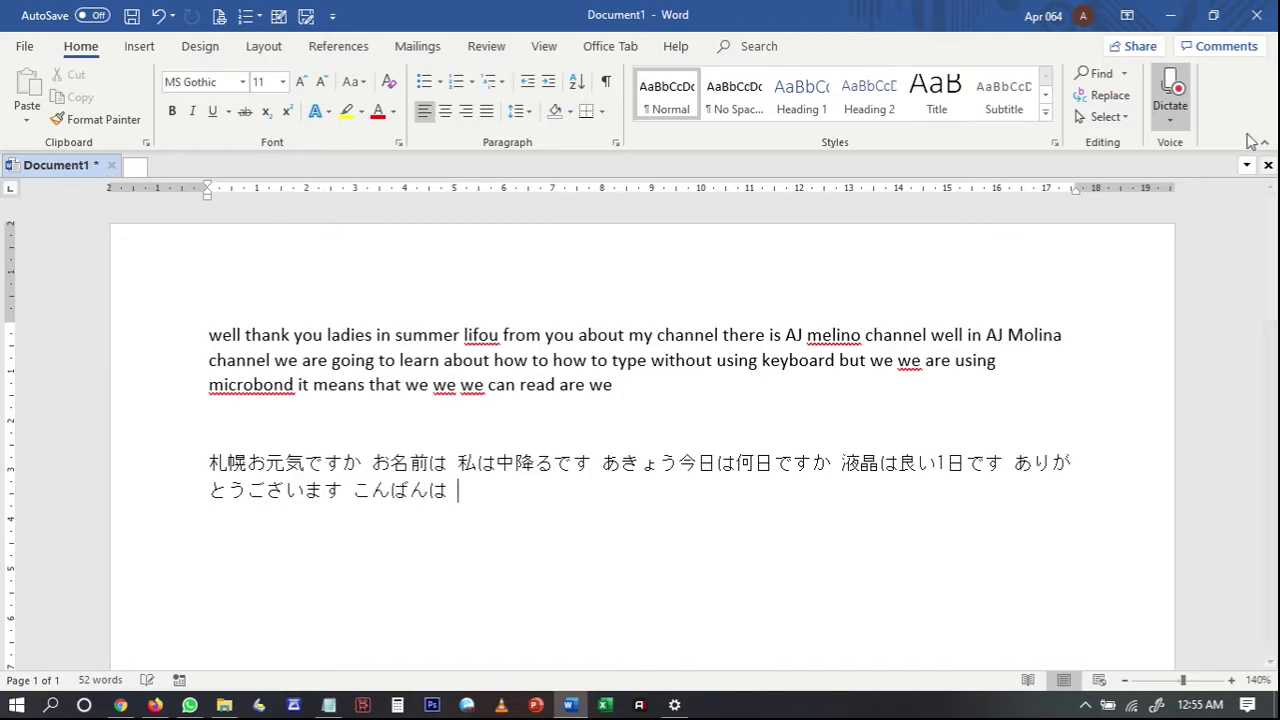
left_click(1170, 95)
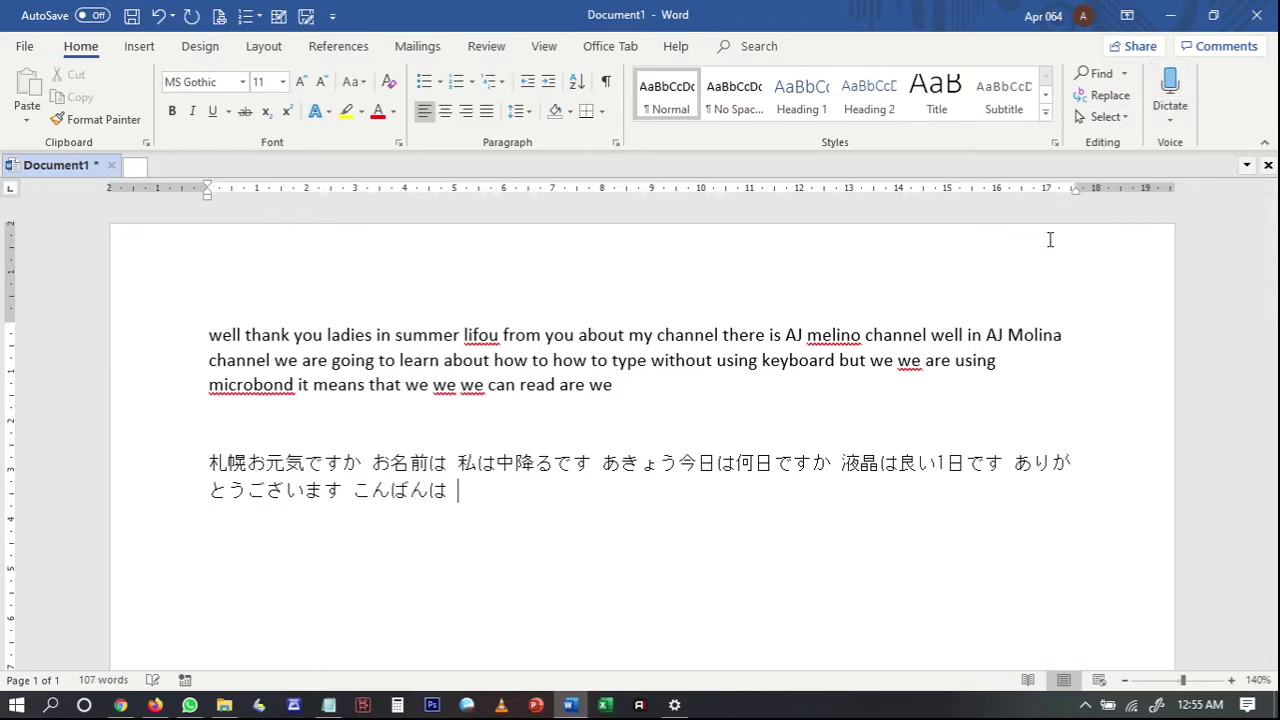
Add two new lines below the Japanese paragraph and look over the available dictation languages
key("Return")
key("Return")
left_click(1170, 119)
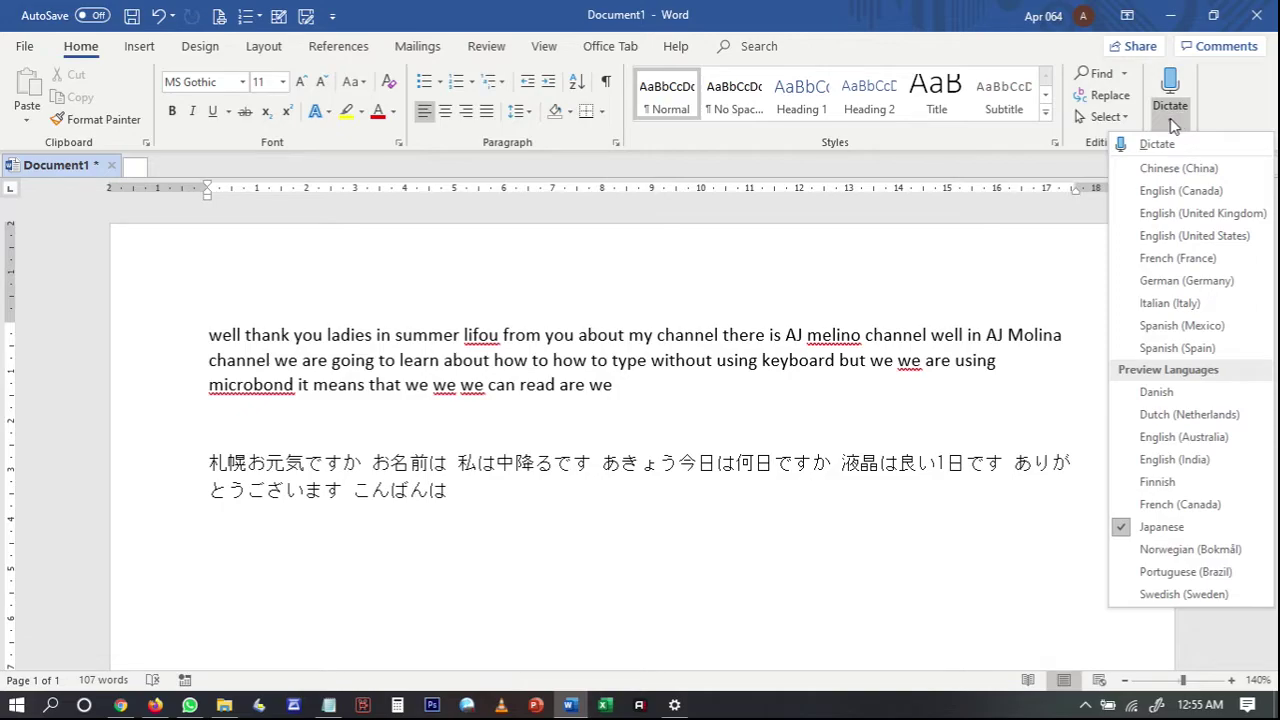
left_click(469, 503)
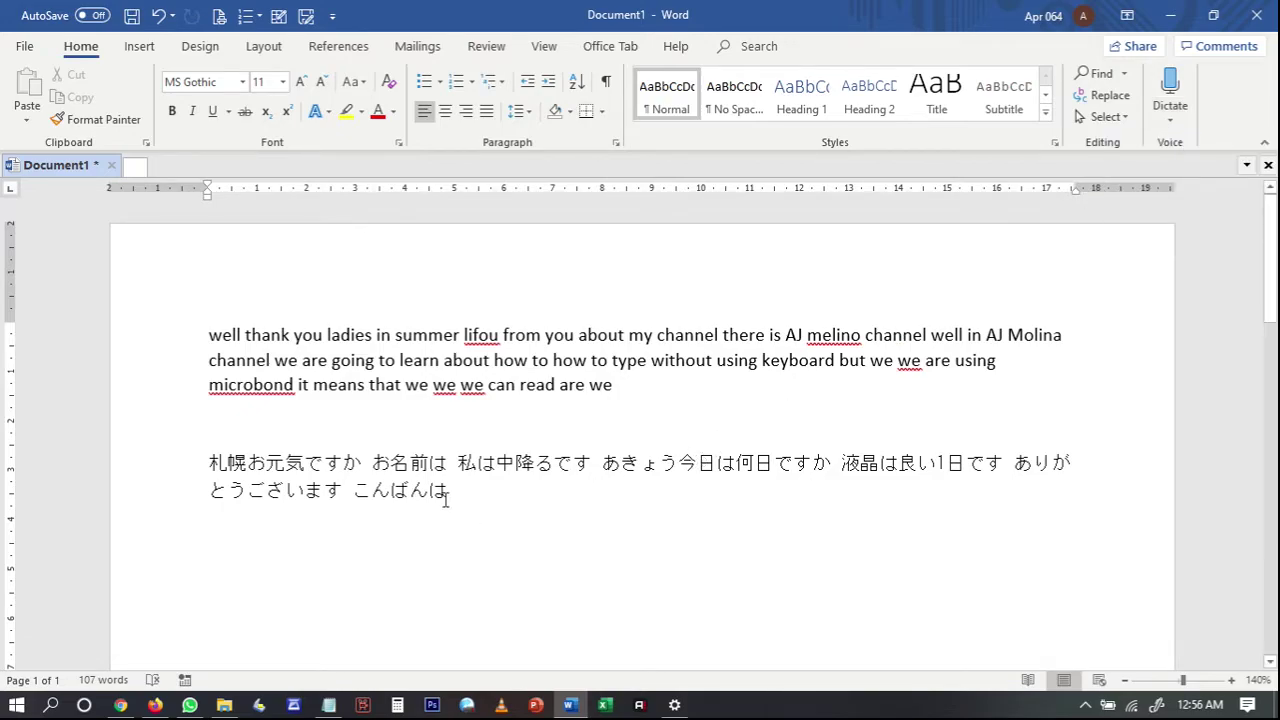
Switch to the Resume document in Google Docs and change the voice typing language to Basa Jawa
left_click(120, 705)
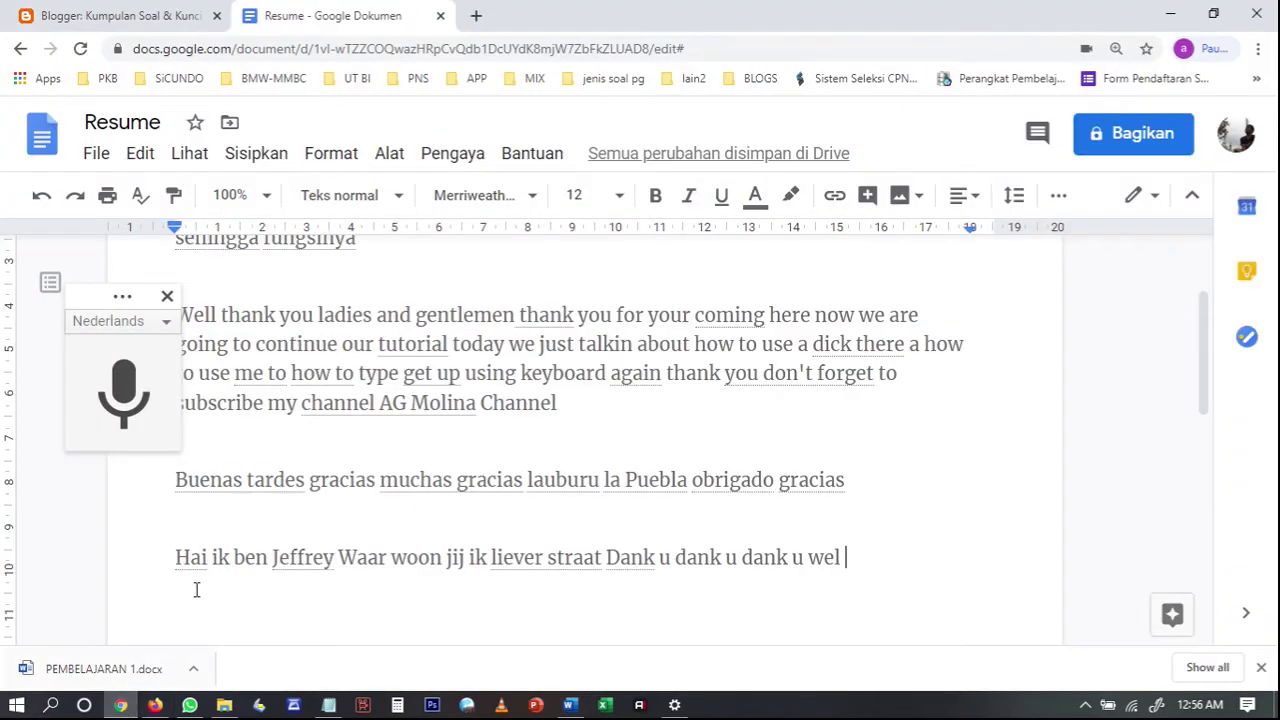
left_click(130, 321)
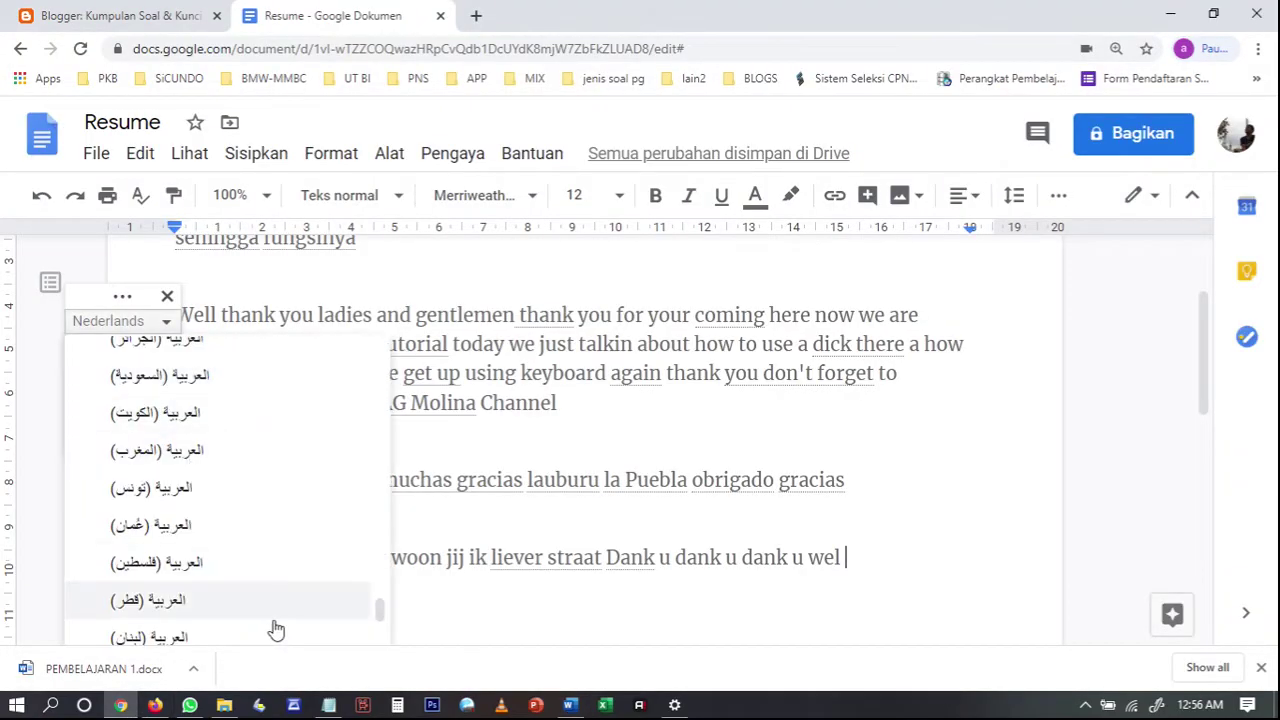
left_click_drag(380, 610, 380, 350)
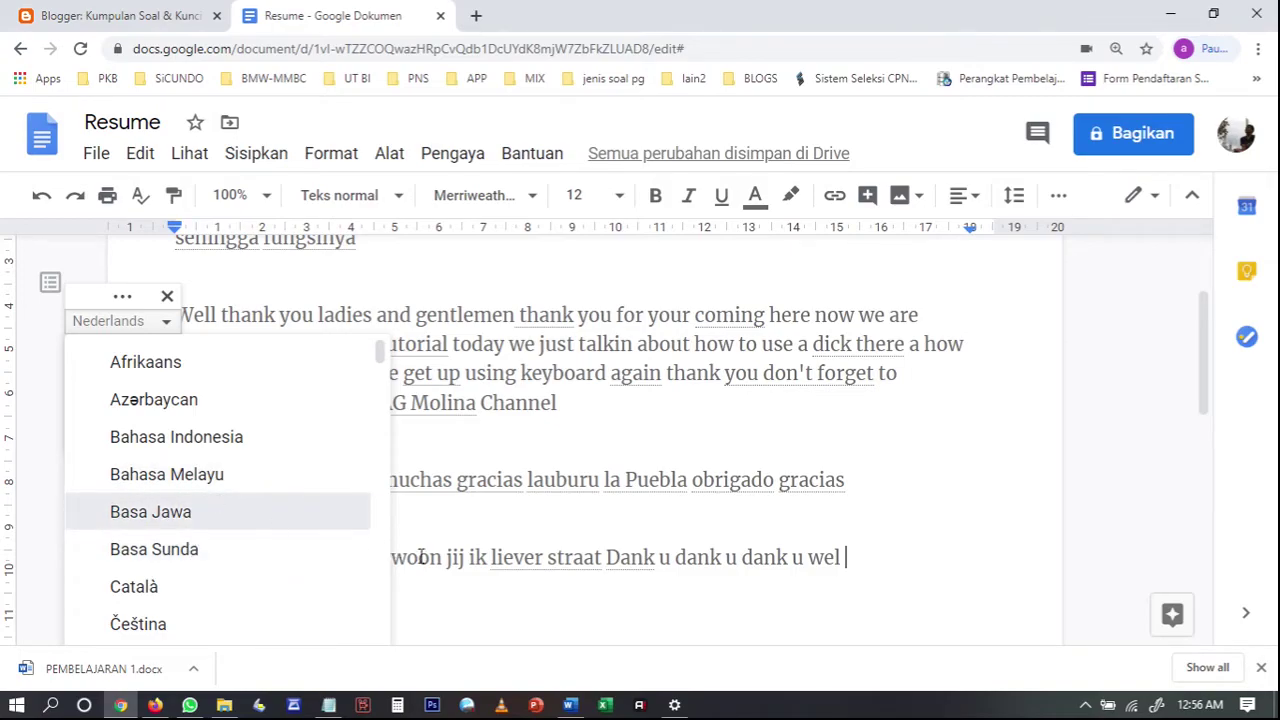
key("Return")
Dictate the Javanese line "Jenengan karo aku aku trisno karo kowe" below the Dutch line, leaving a gap between them, and stop voice typing
scroll(551, 557, "down", 1)
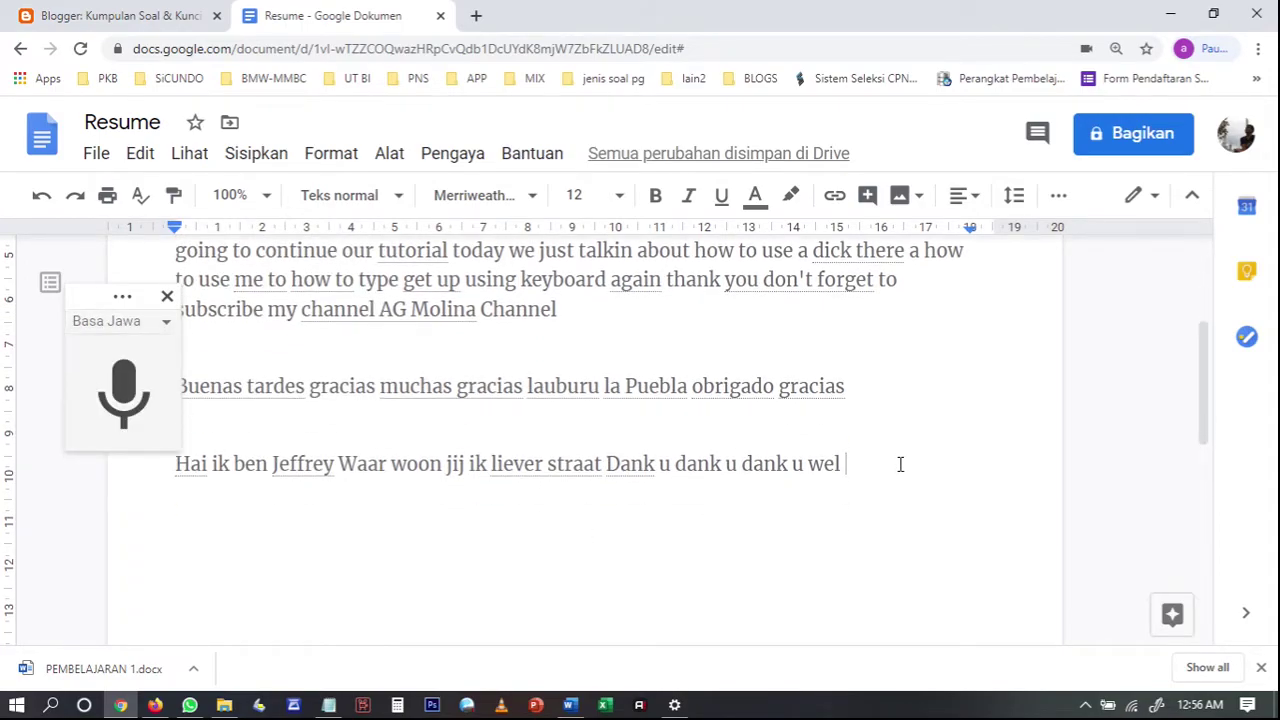
key("Return")
left_click(124, 398)
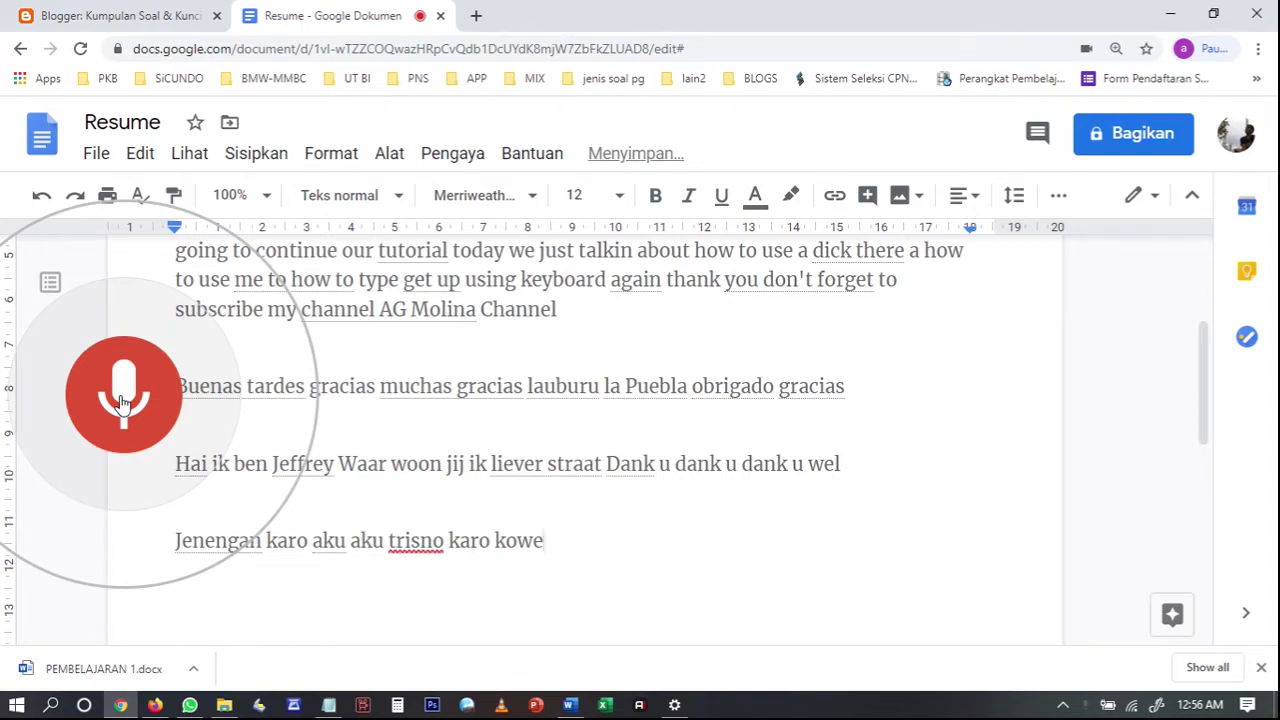
left_click(120, 403)
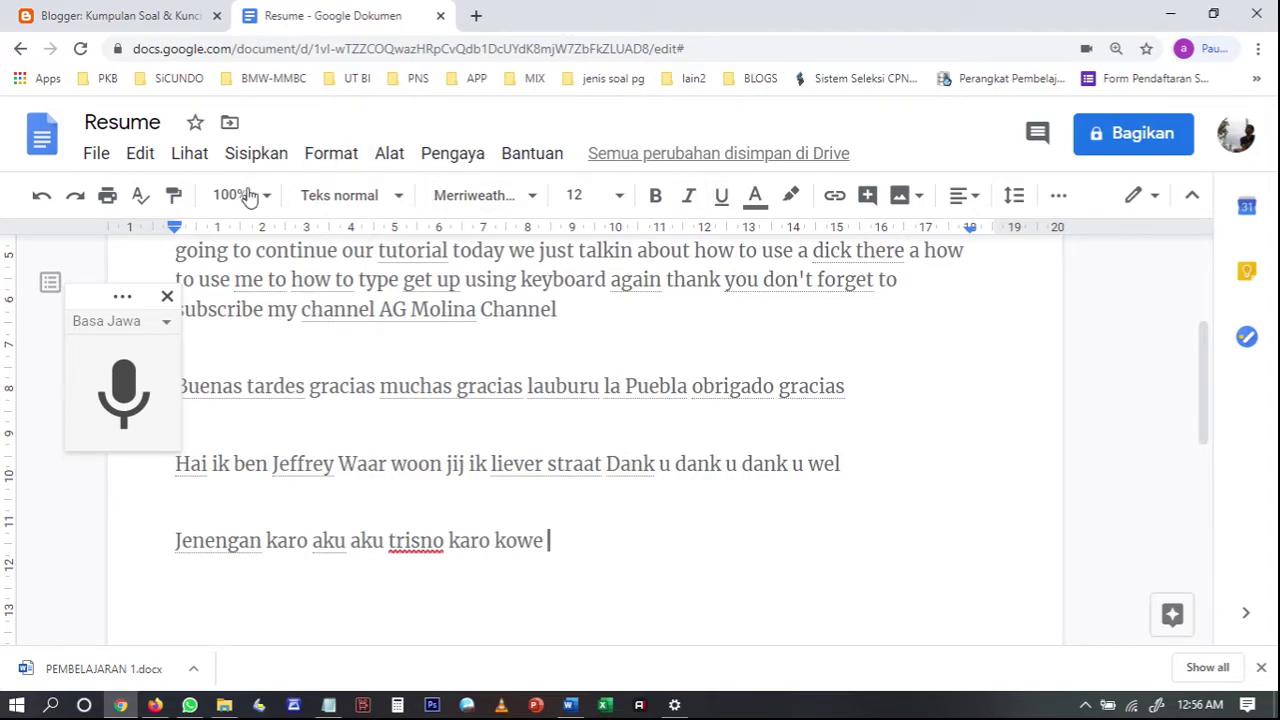
left_click(570, 705)
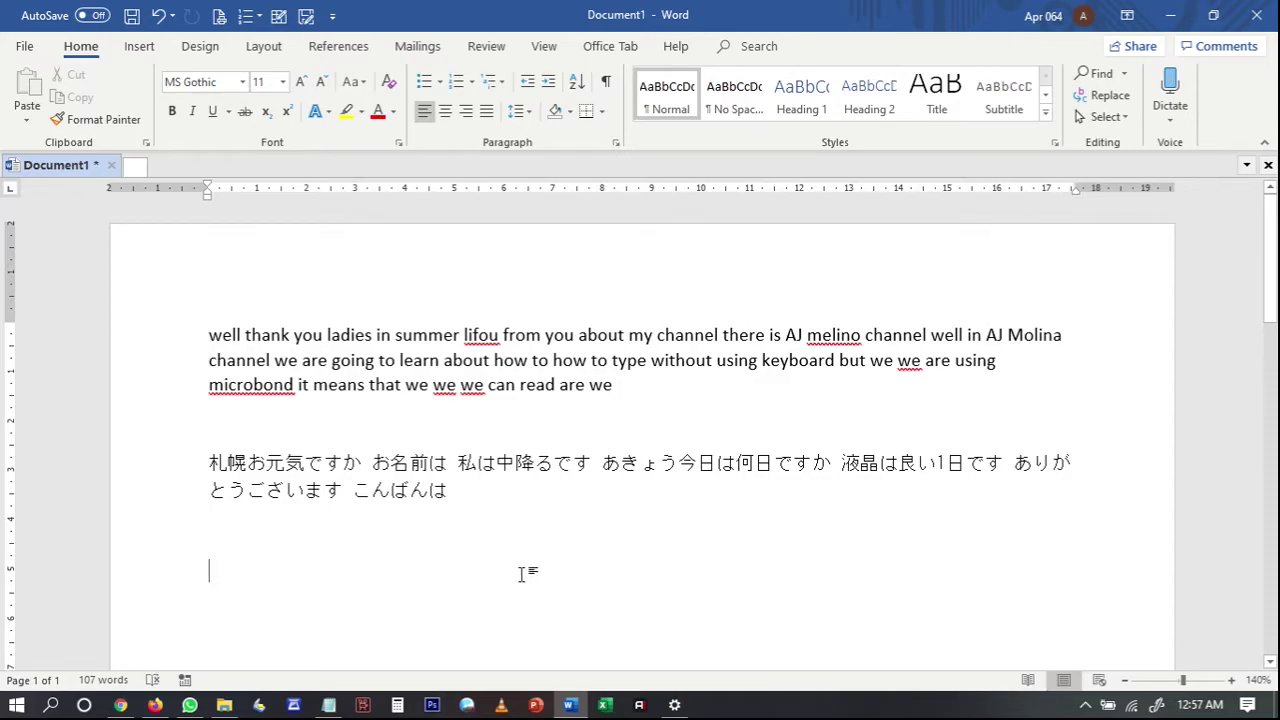
left_click(121, 705)
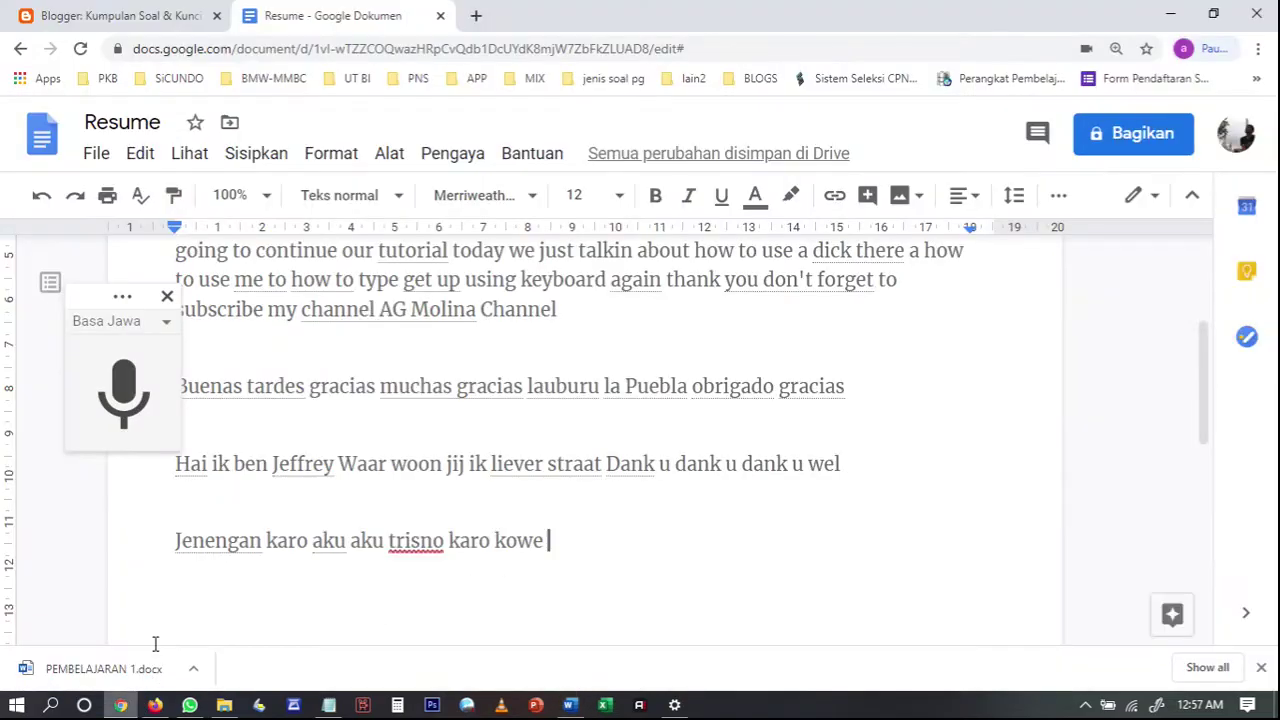
Search the web for "google translate suara" in a new browser tab
left_click(476, 17)
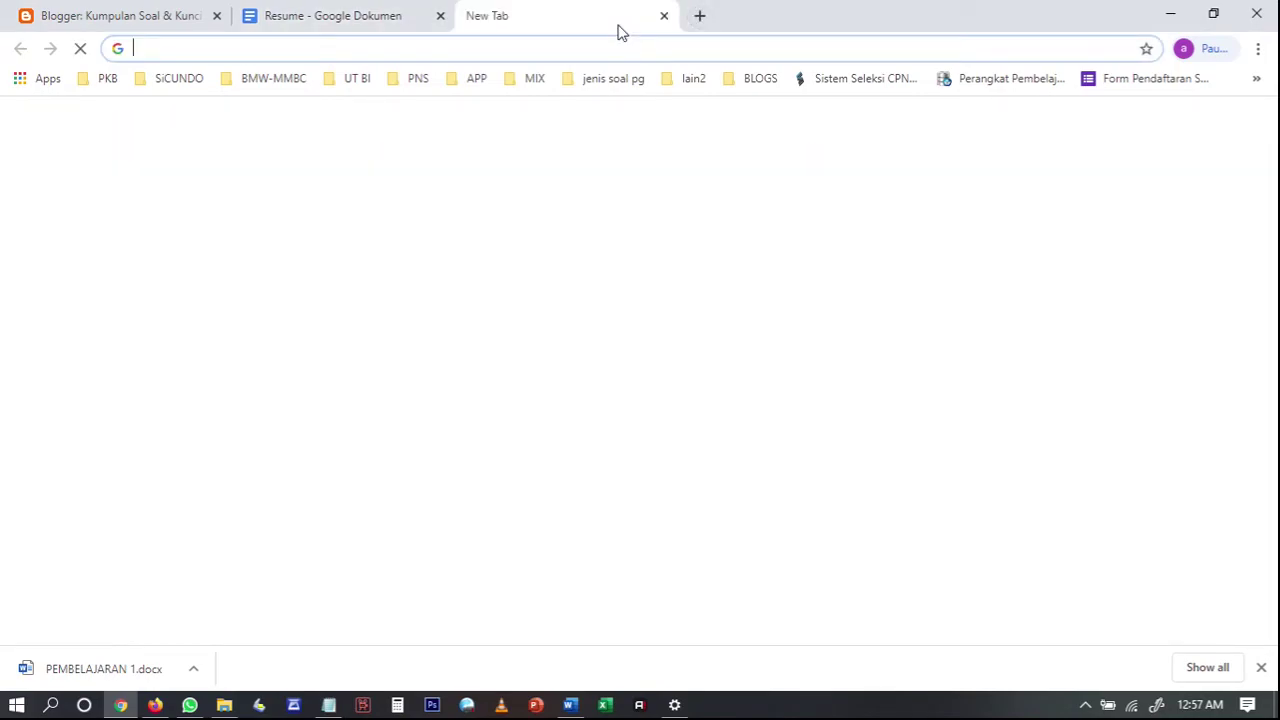
type("google ")
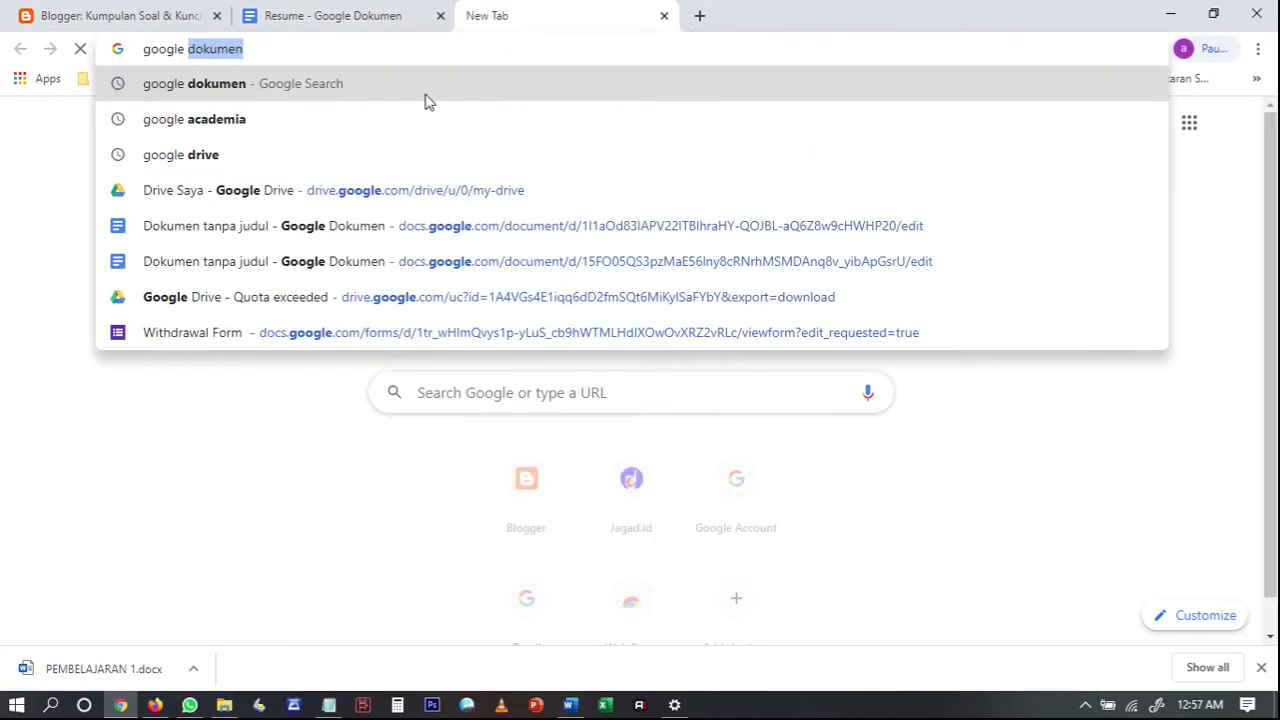
type("translate suara")
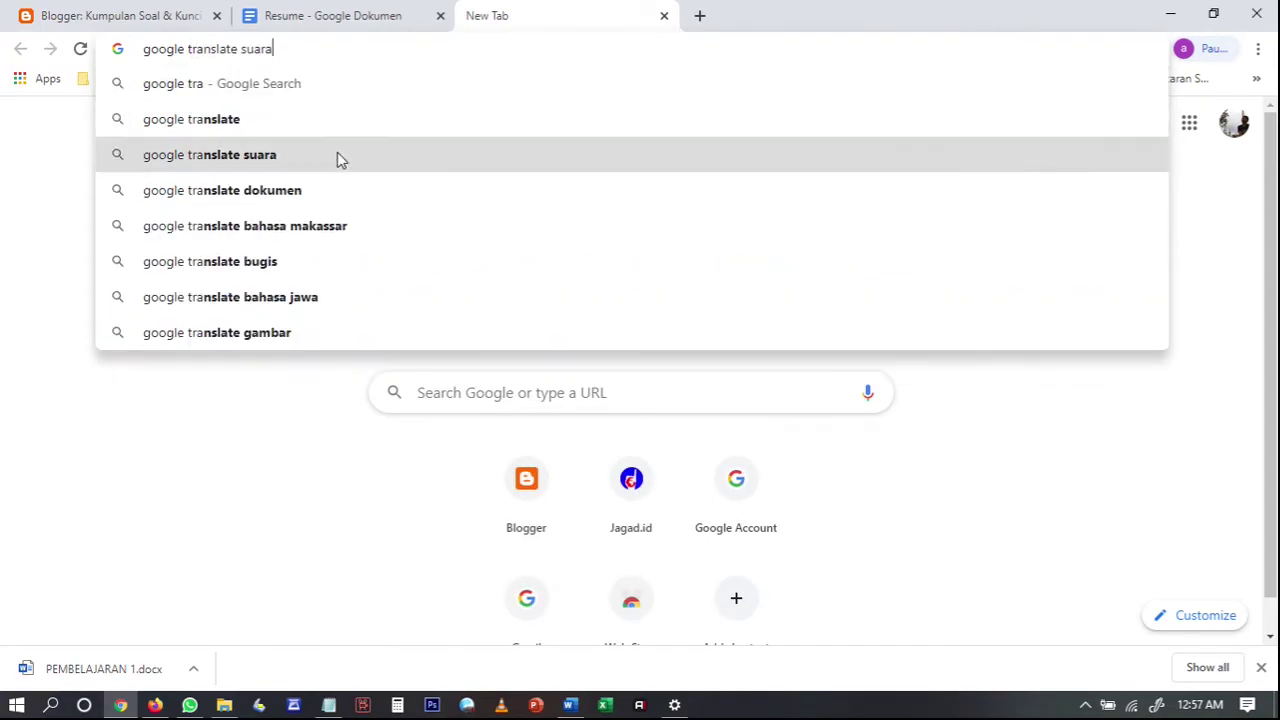
left_click(337, 155)
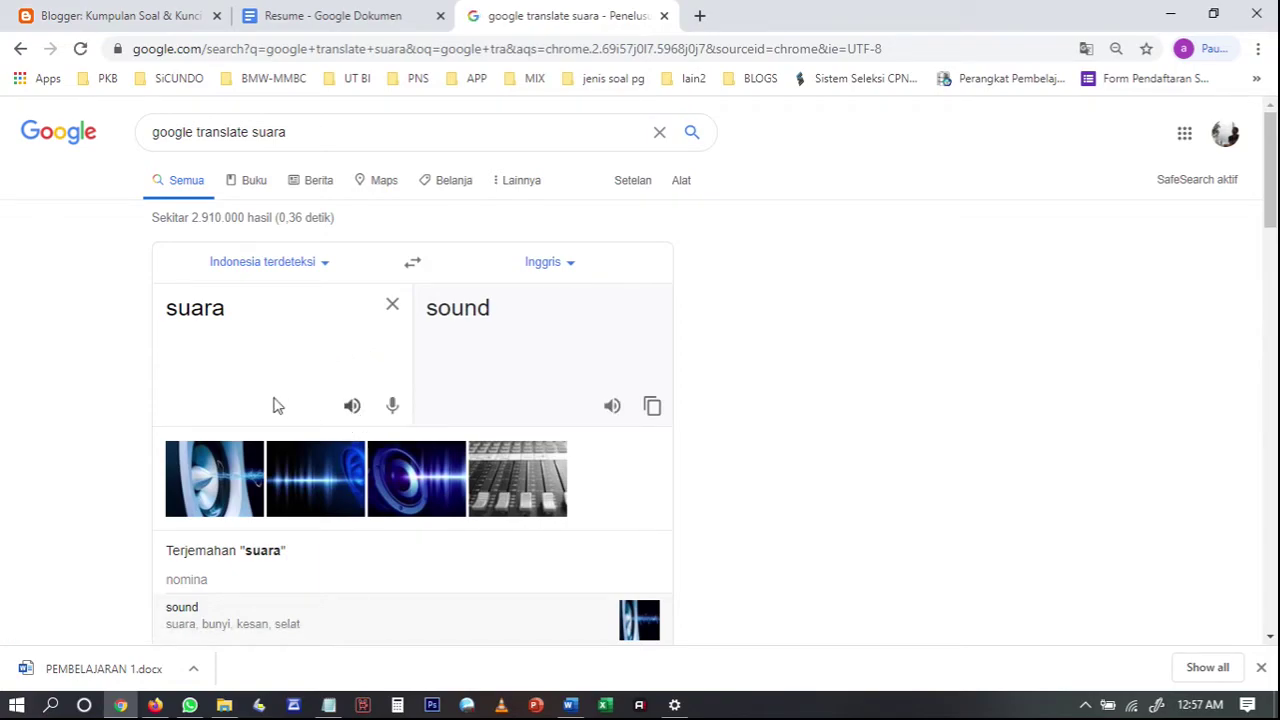
Start voice input in the translation box, allow microphone access and speak "Thank you" as the source text
scroll(335, 400, "down", 1)
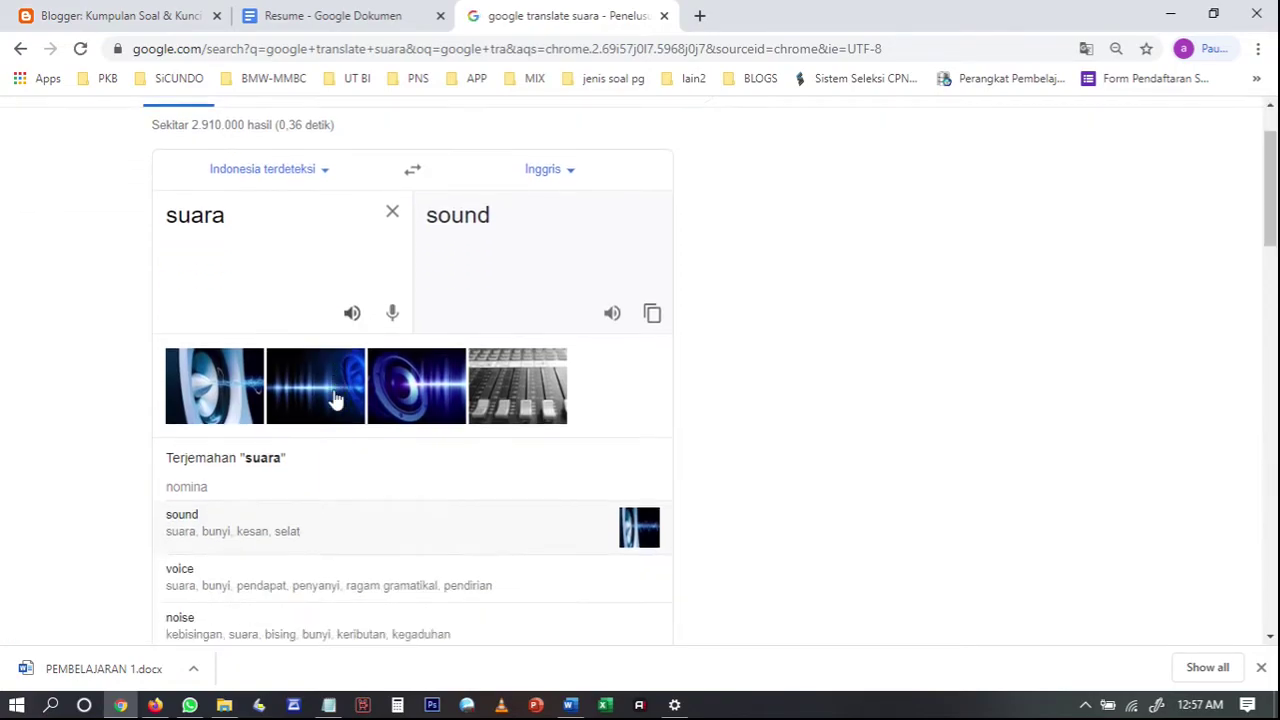
left_click(393, 314)
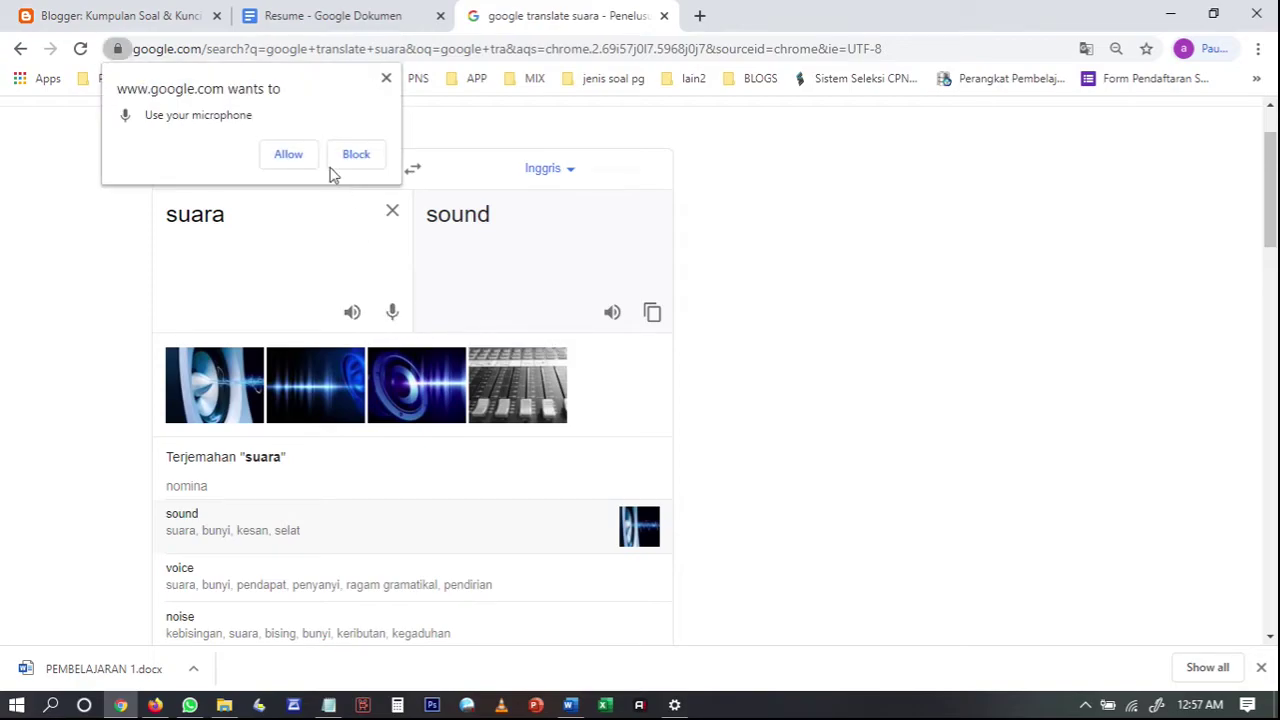
left_click(291, 157)
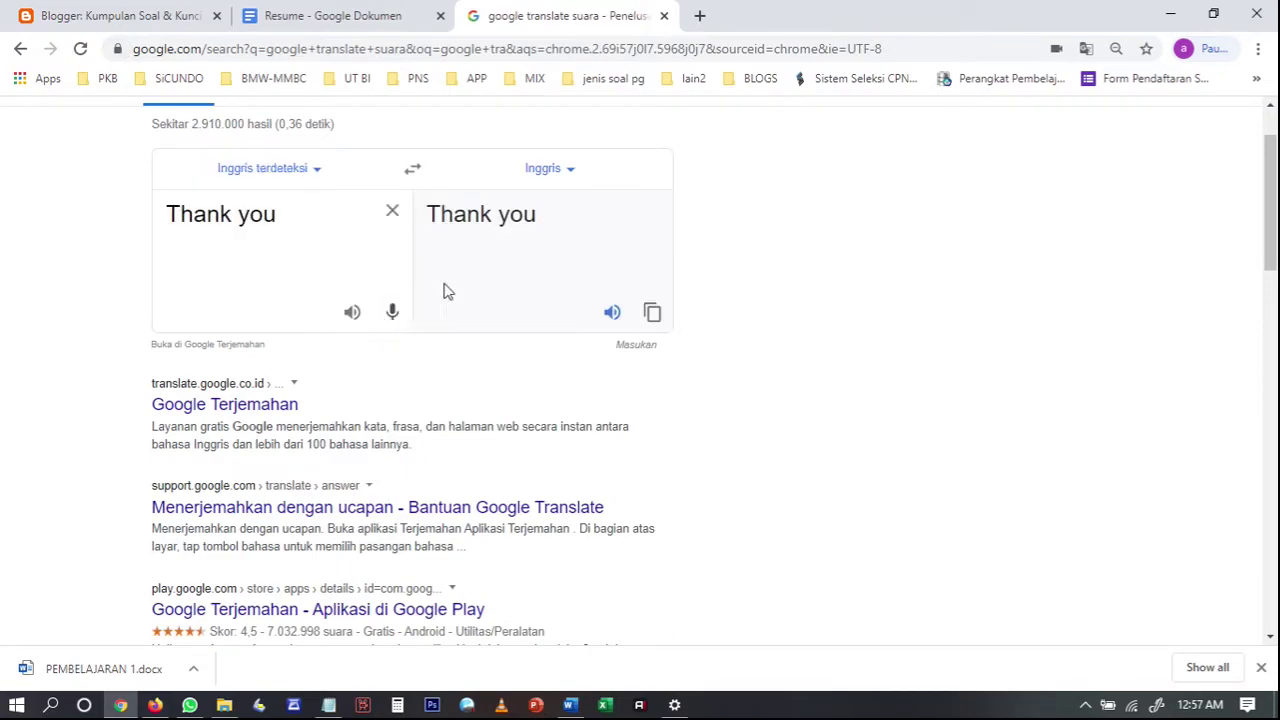
Set the translation's target language to Jawa and speak "democracy" as the new source text
left_click(571, 167)
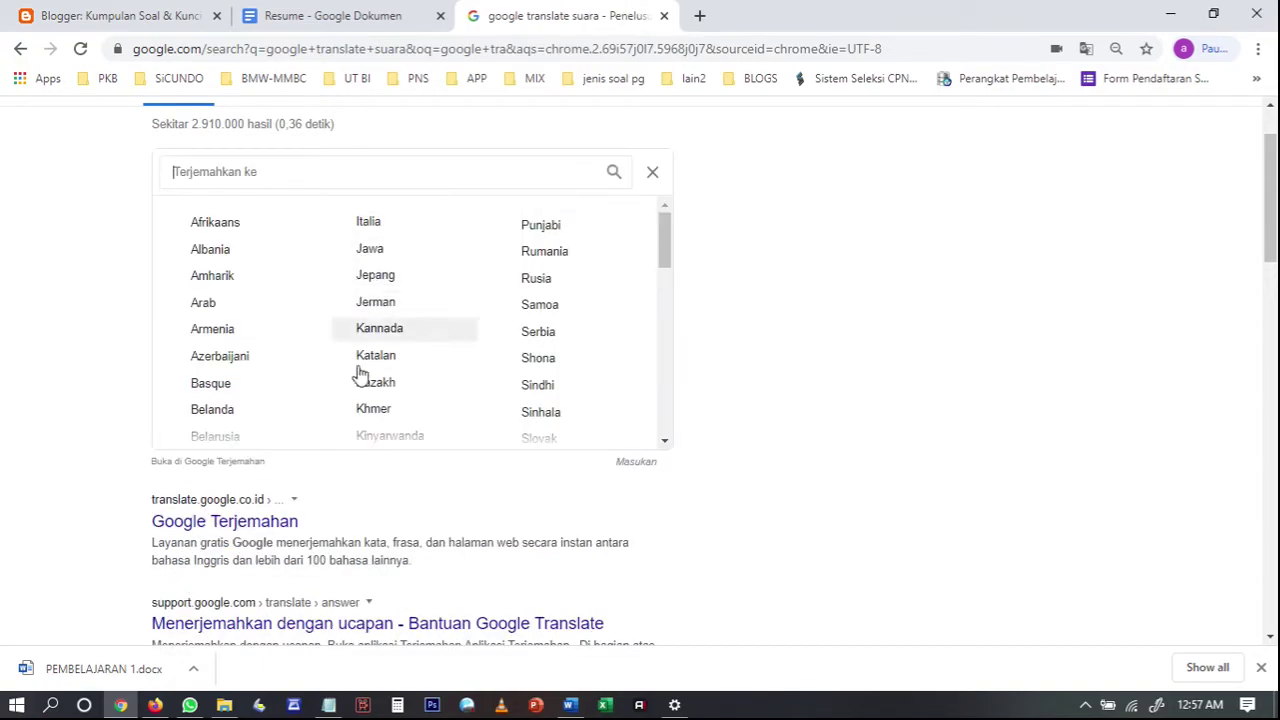
scroll(285, 393, "down", 1)
scroll(286, 391, "down", 3)
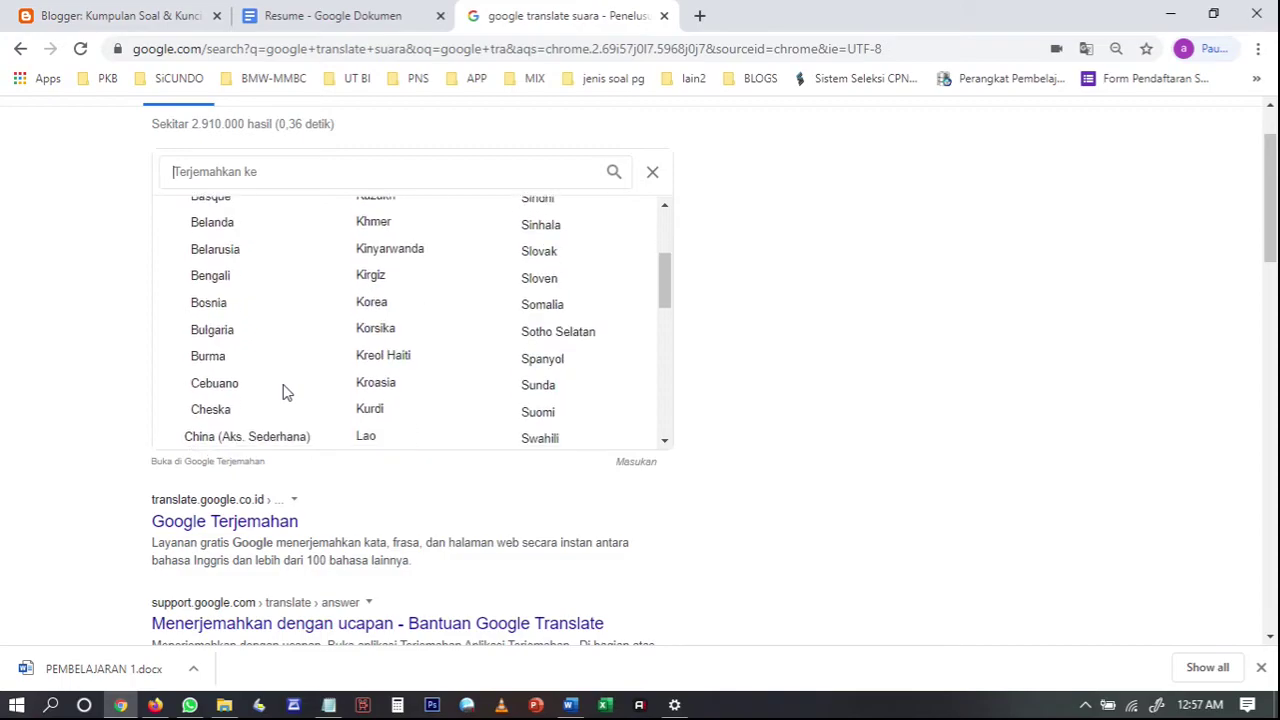
scroll(370, 365, "up", 5)
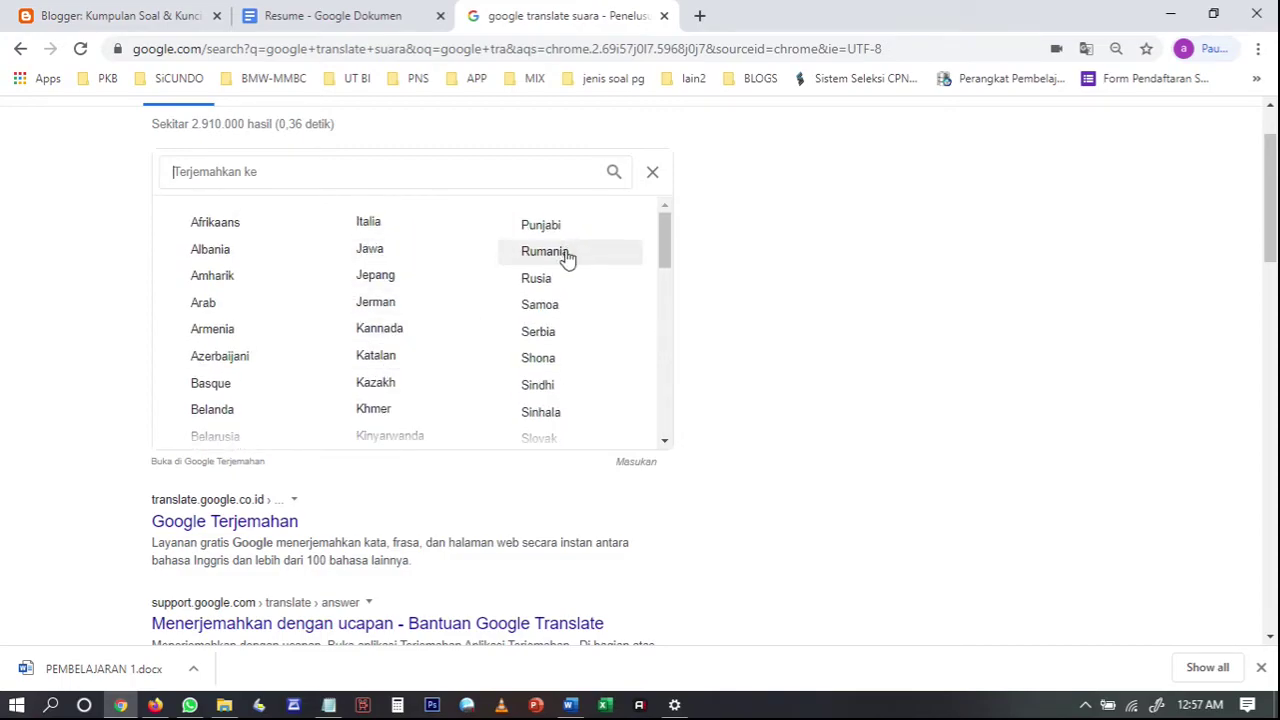
left_click(416, 254)
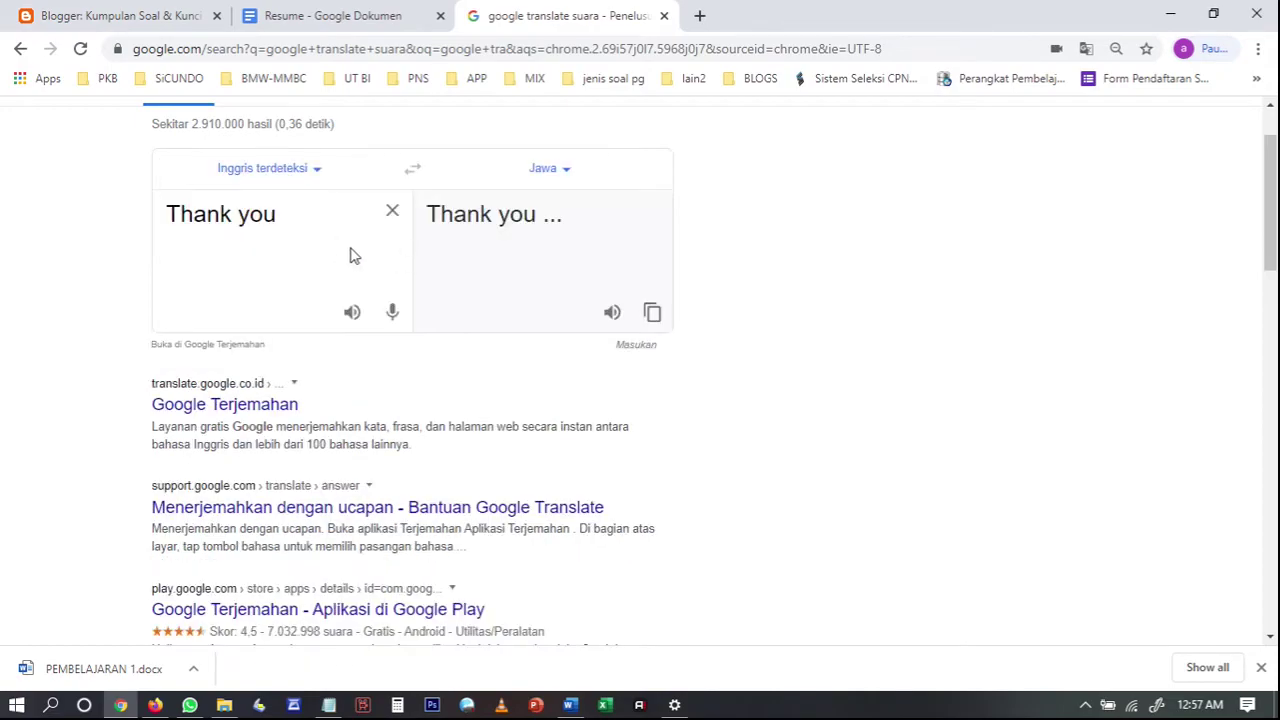
left_click(392, 313)
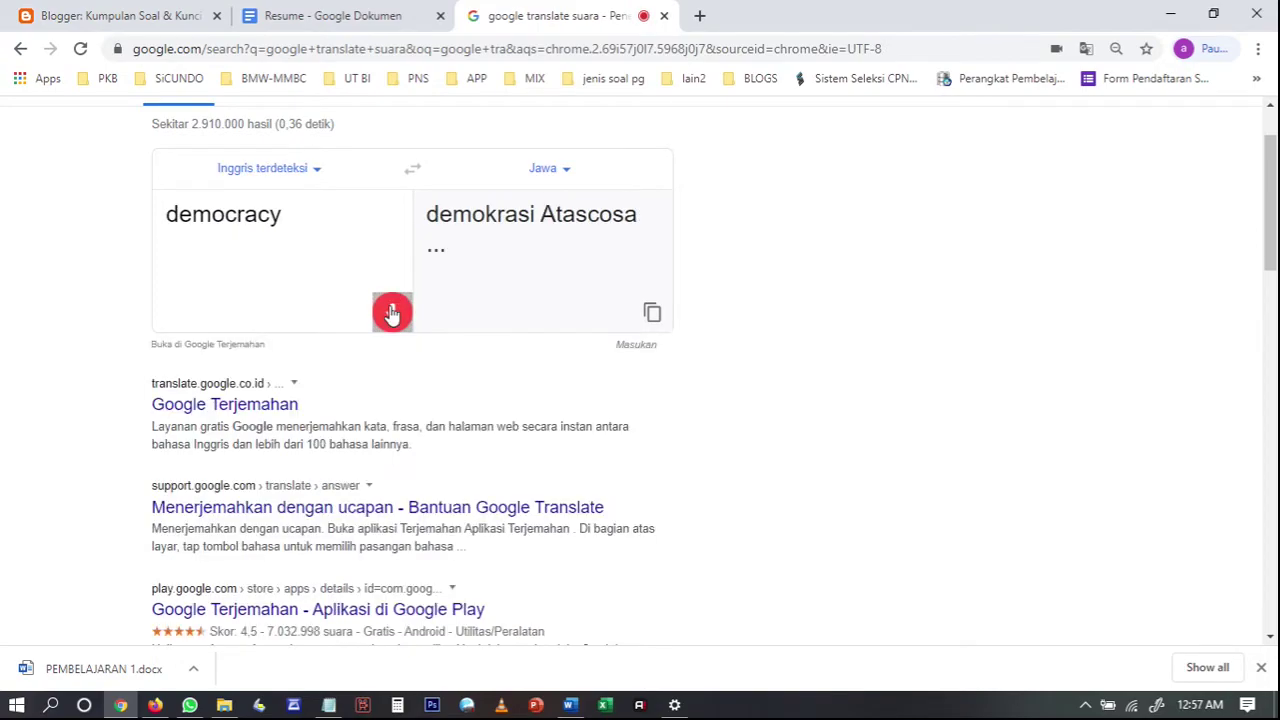
Set the translation's source language to Indonesia and its target language to Jepang
left_click(314, 168)
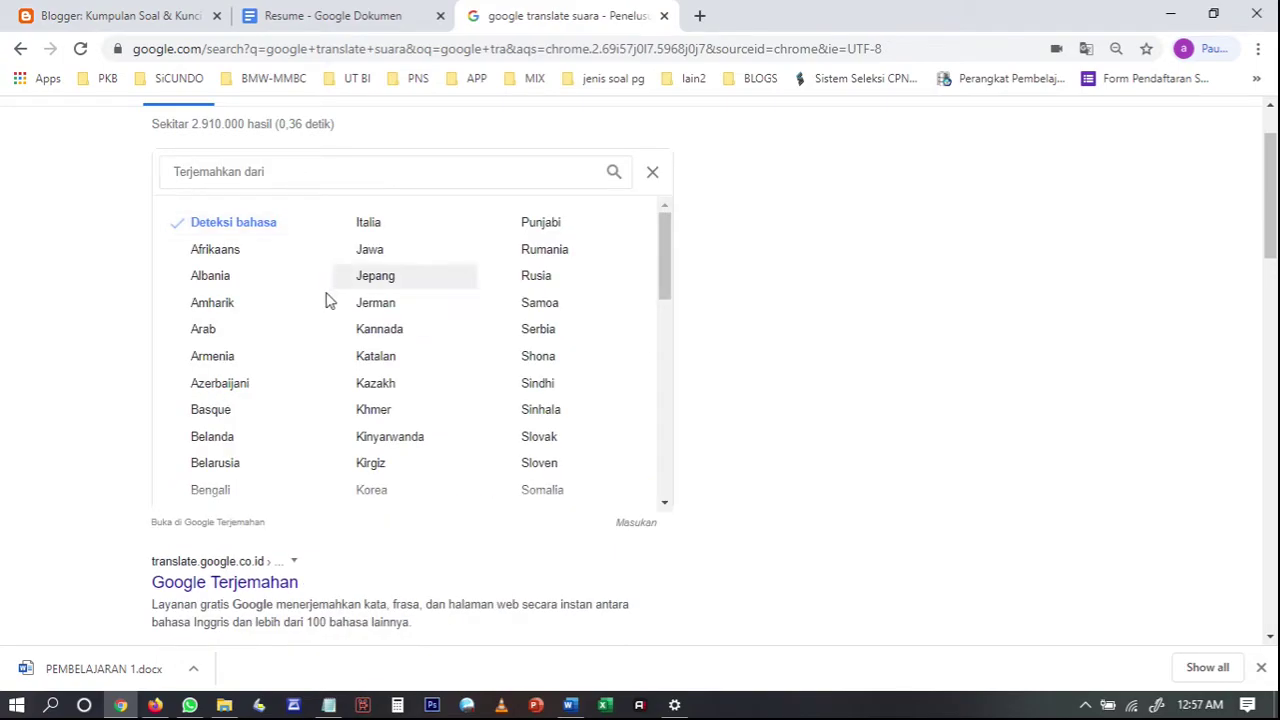
scroll(249, 437, "down", 3)
scroll(246, 425, "down", 5)
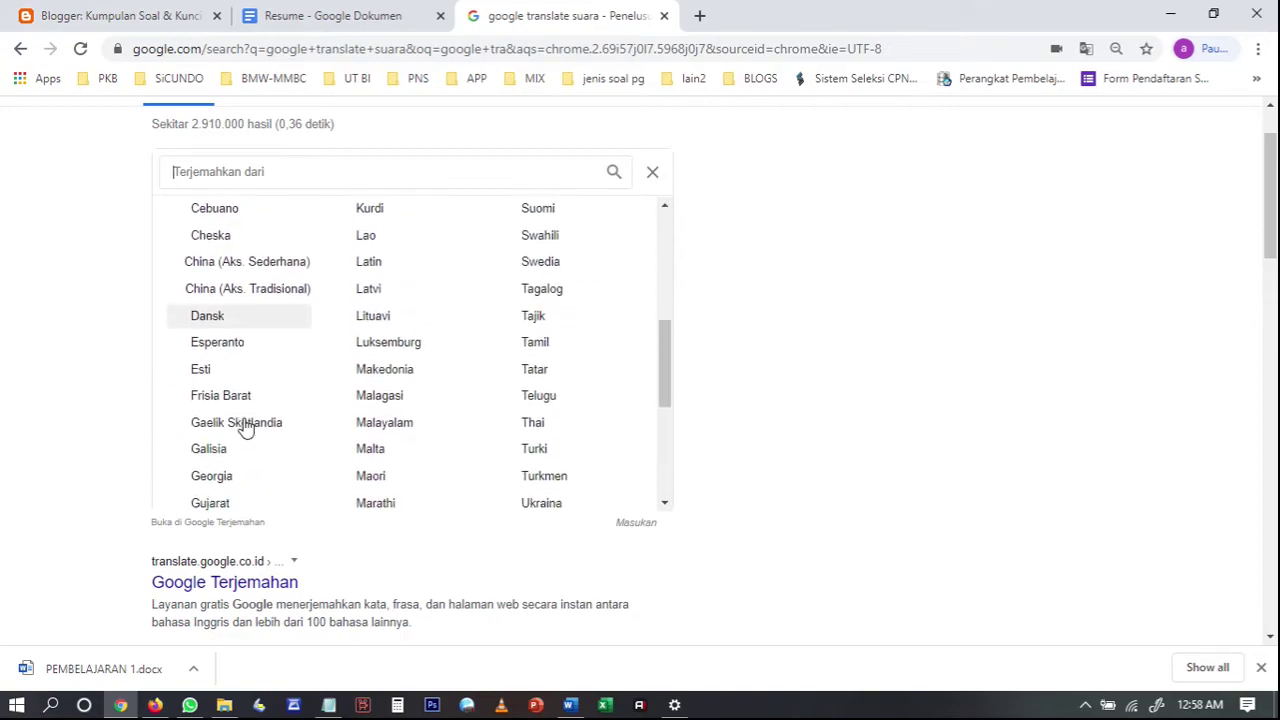
left_click(240, 405)
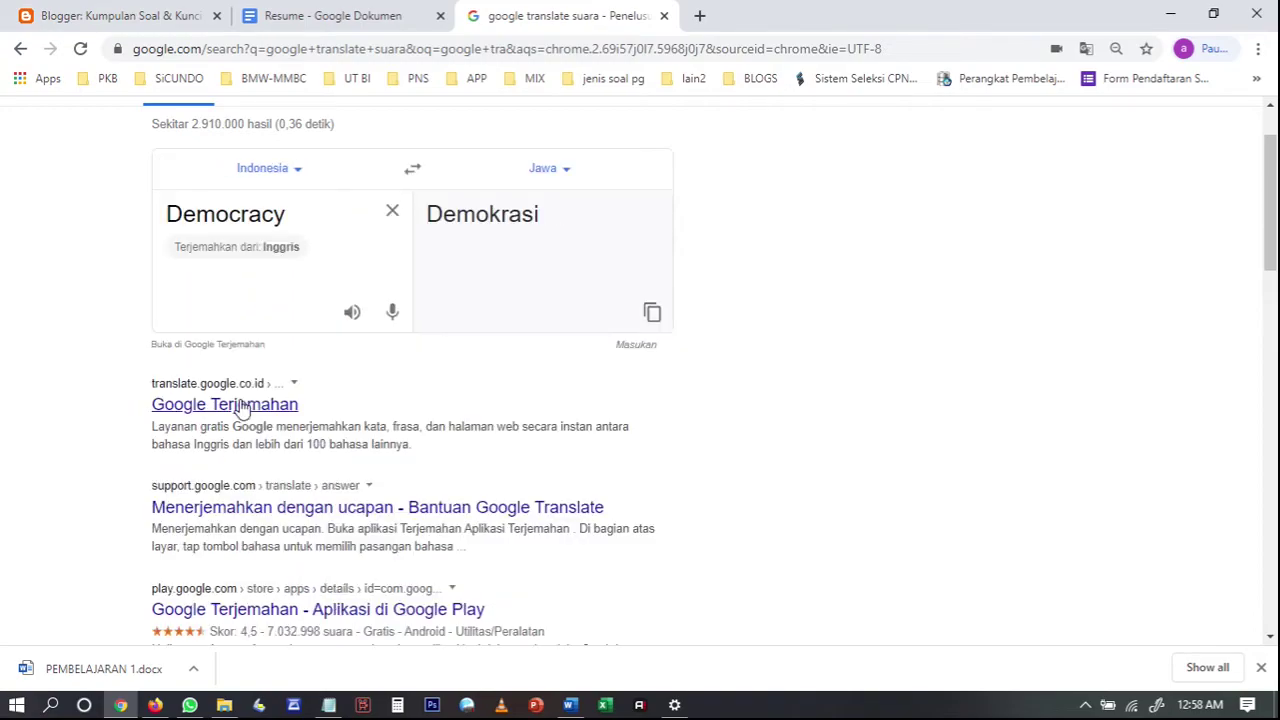
left_click(567, 169)
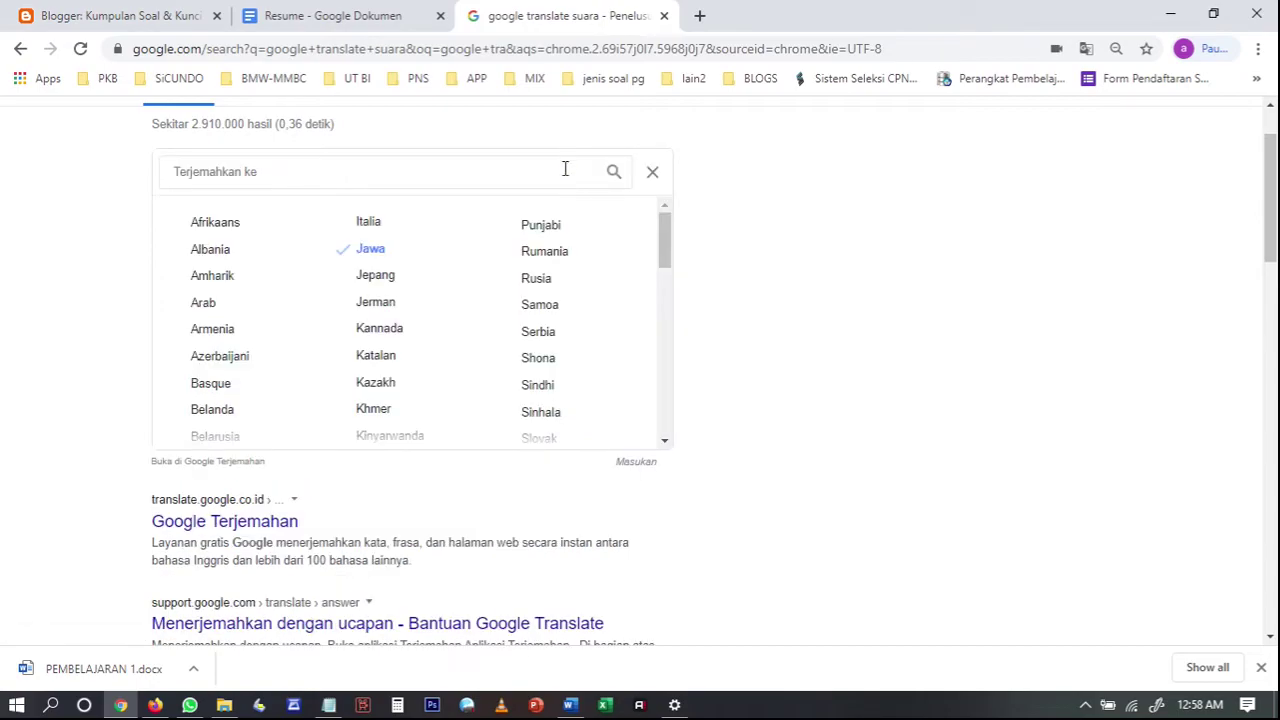
left_click(377, 279)
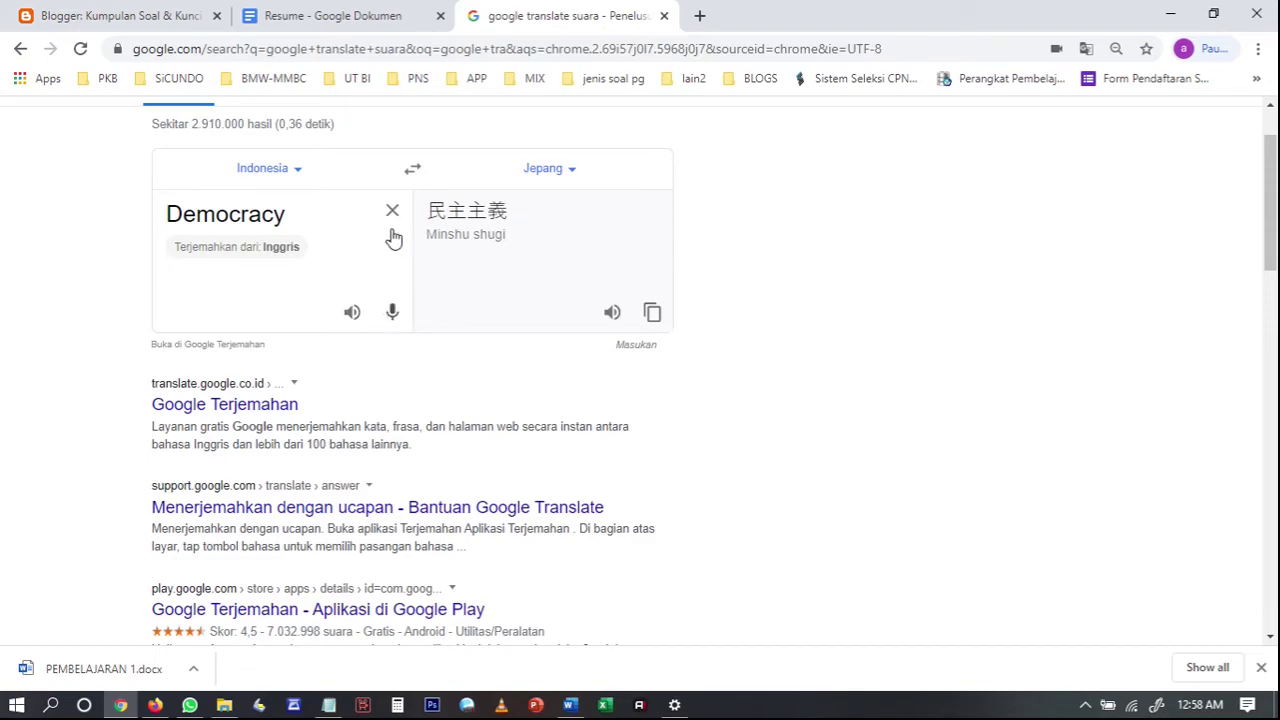
Clear the source text and speak "Halo perkenalkan" as the Indonesian text to translate into Japanese
left_click(392, 211)
left_click(393, 314)
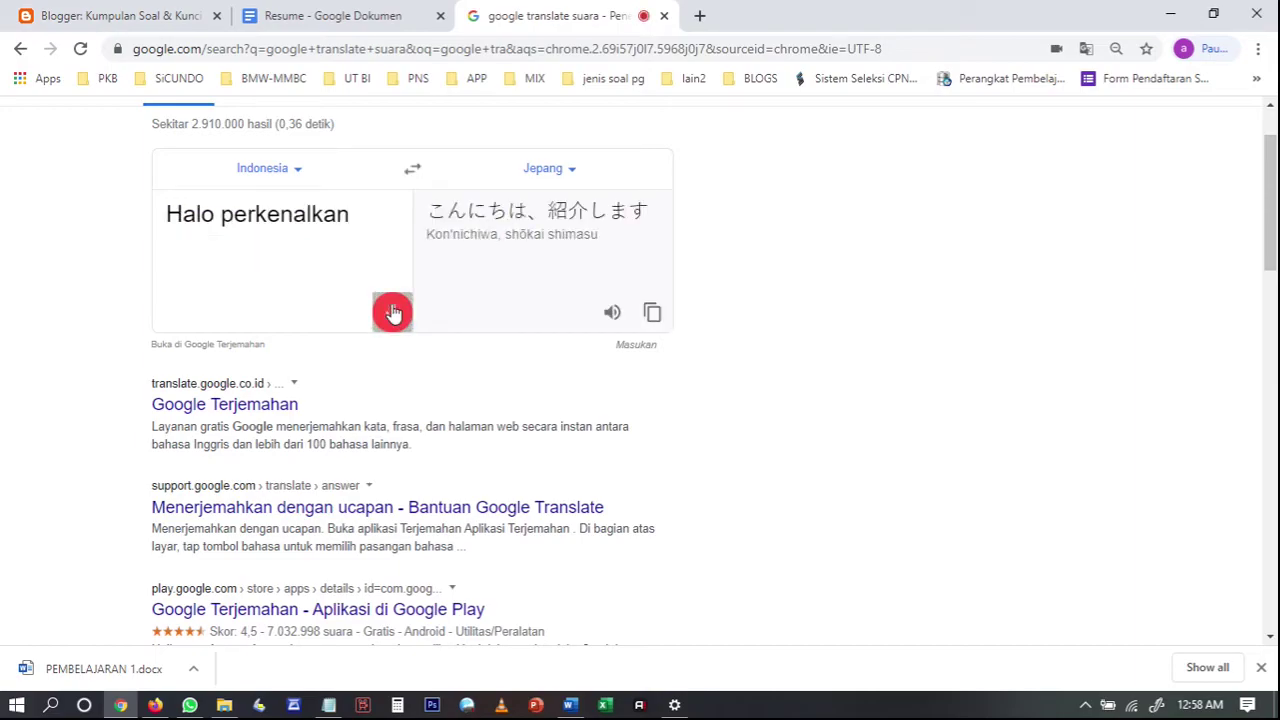
left_click(393, 313)
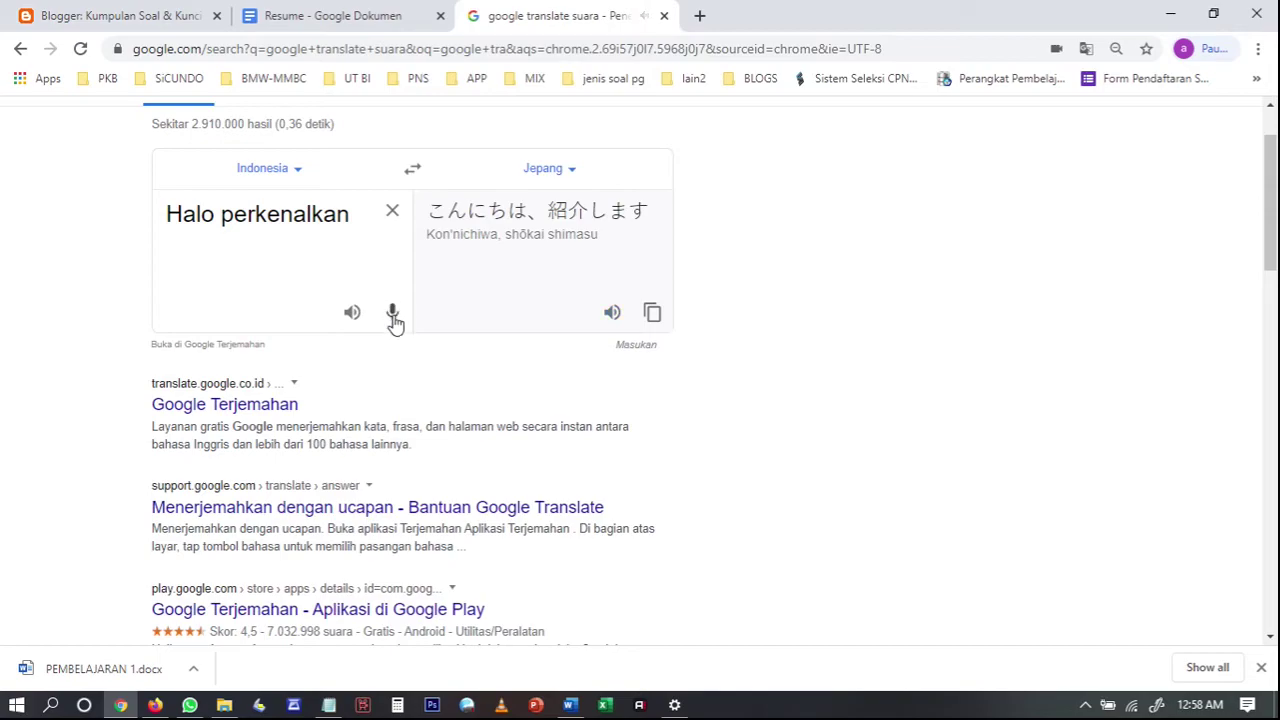
Speak a sentence introducing the speaker's name, followed by "Saya berumur 29", as new Indonesian source texts
left_click(393, 314)
left_click(393, 316)
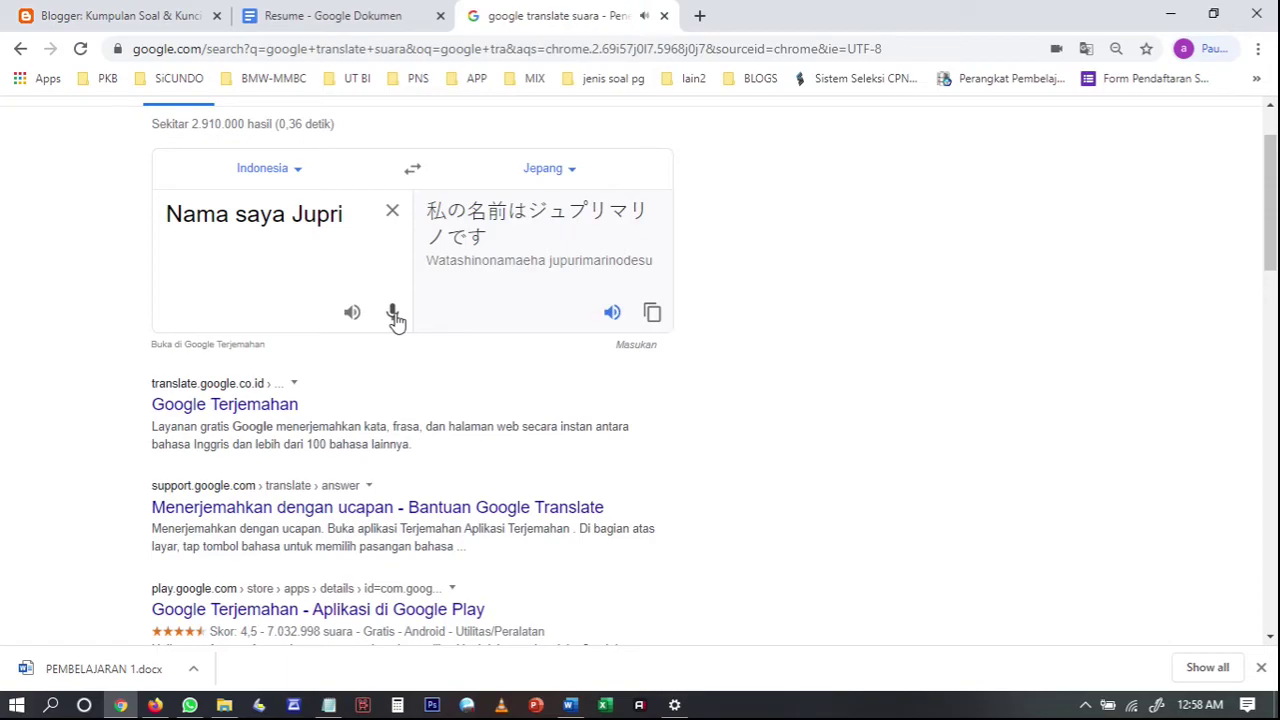
left_click(393, 314)
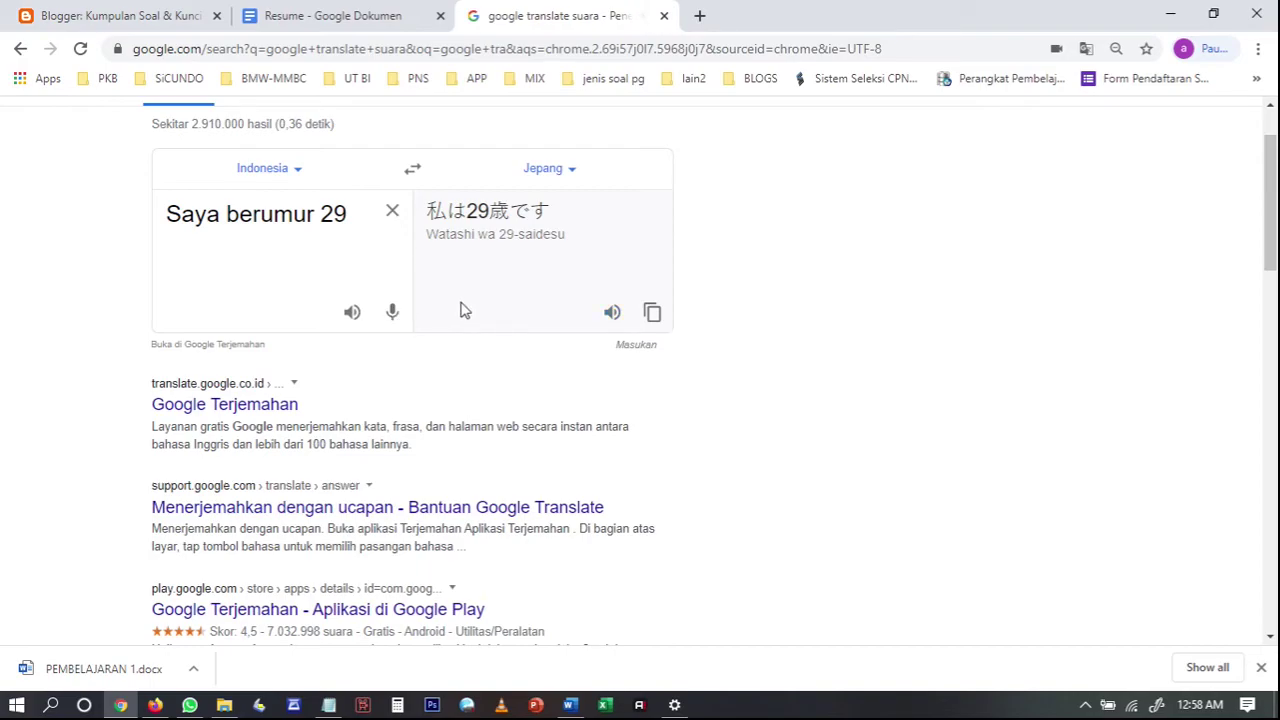
scroll(460, 310, "up", 1)
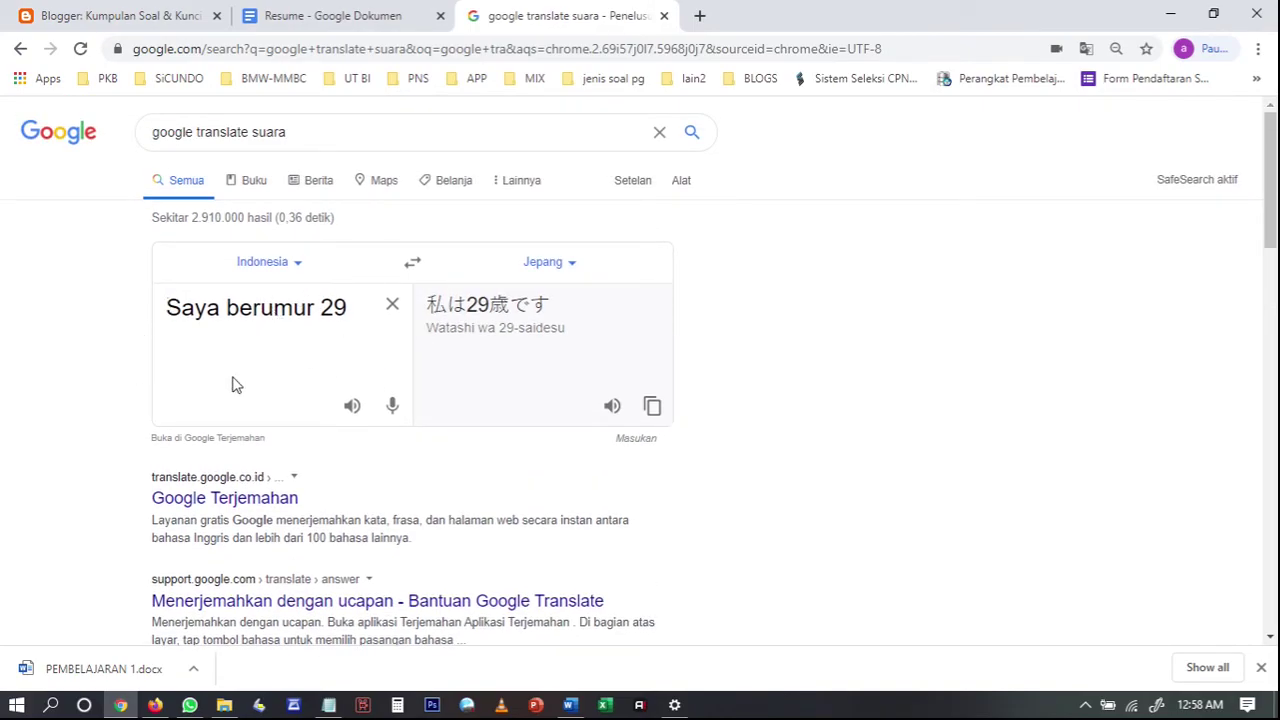
Switch to WhatsApp and view the open chat in a maximized window before restoring the window size
left_click(189, 705)
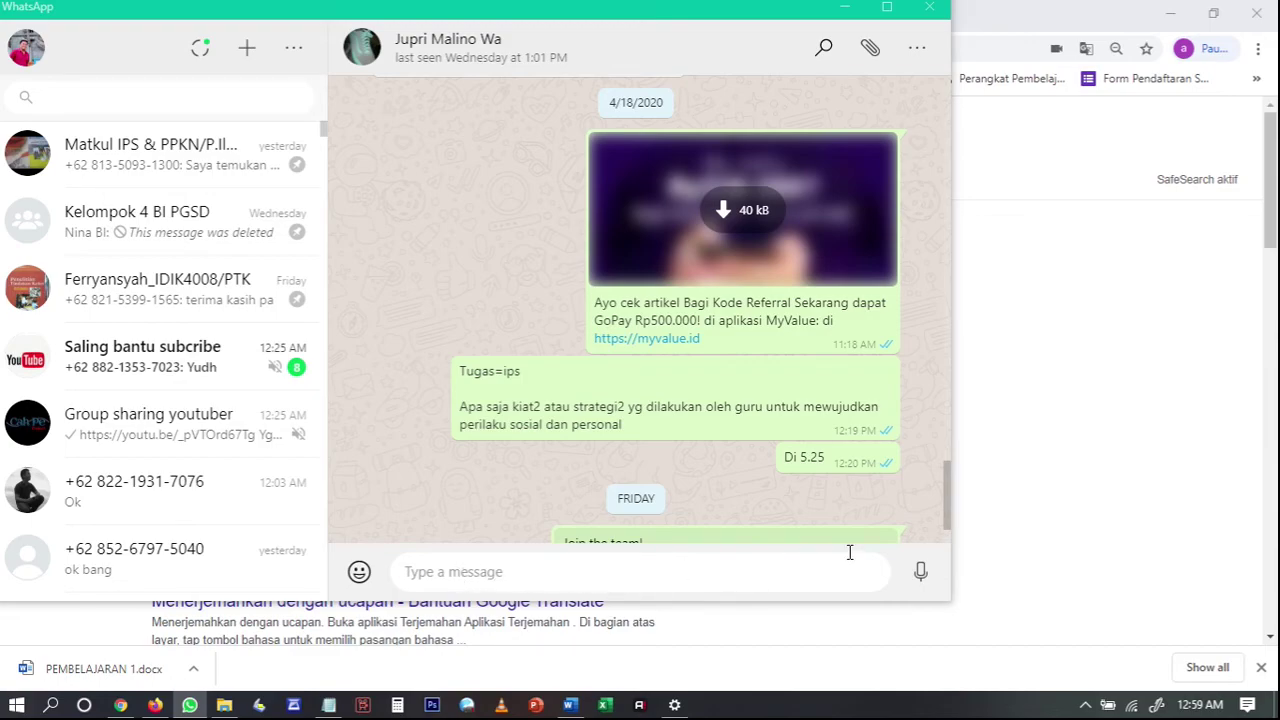
left_click(197, 697)
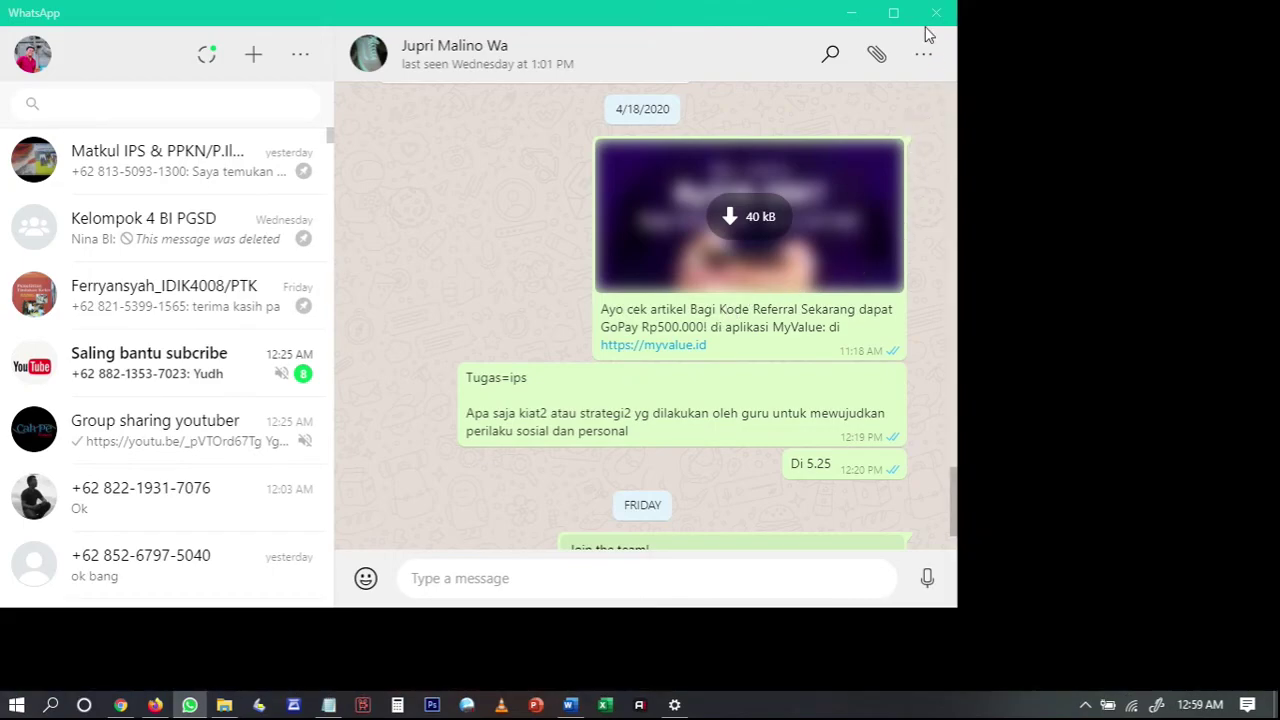
left_click(893, 14)
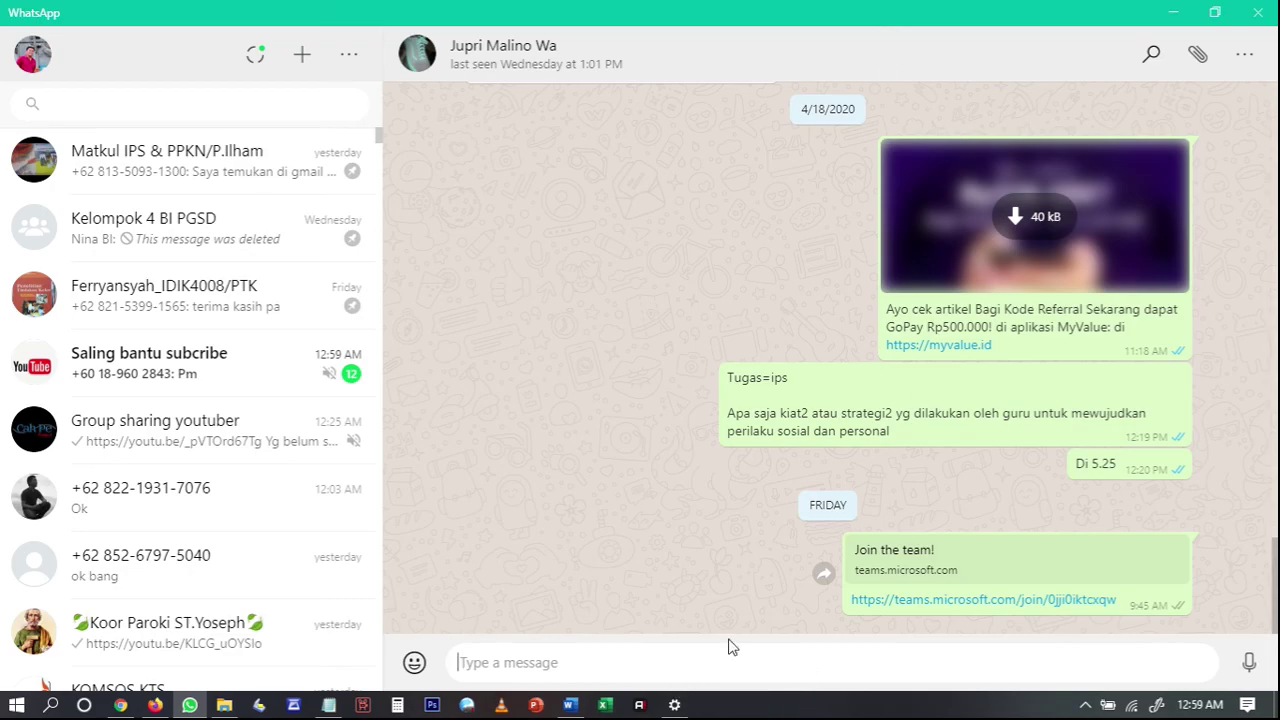
left_click(1236, 18)
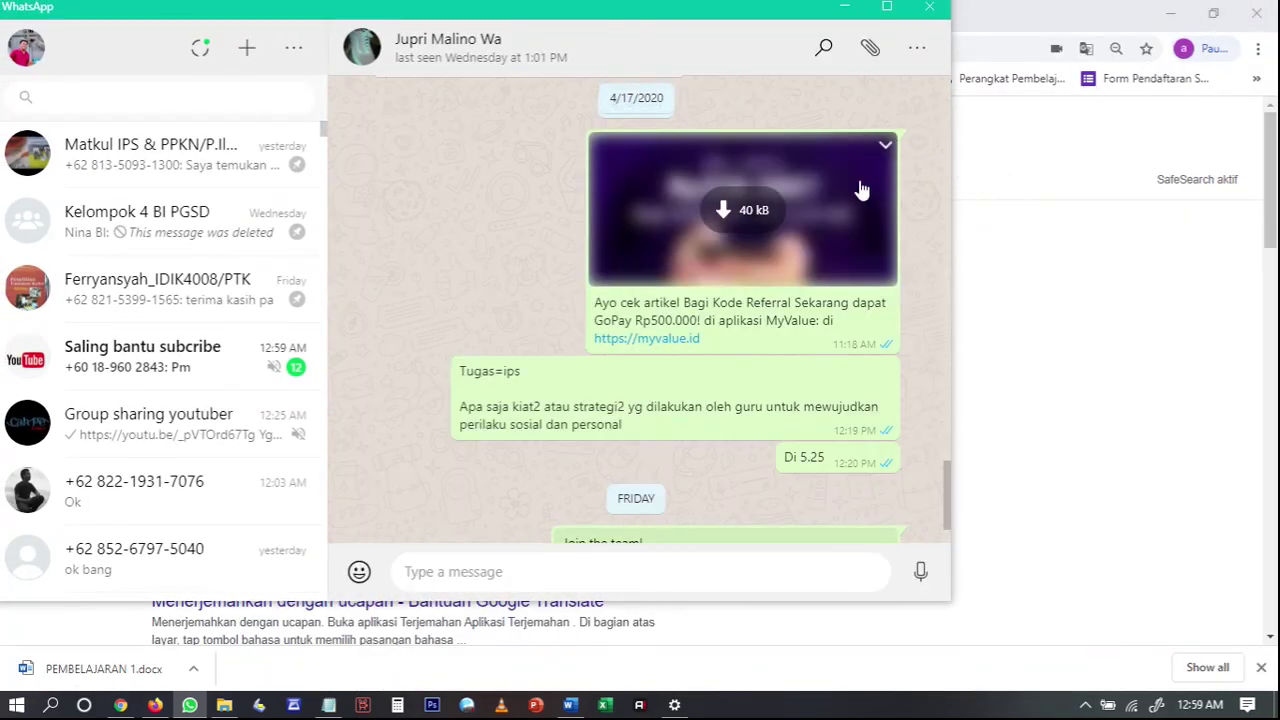